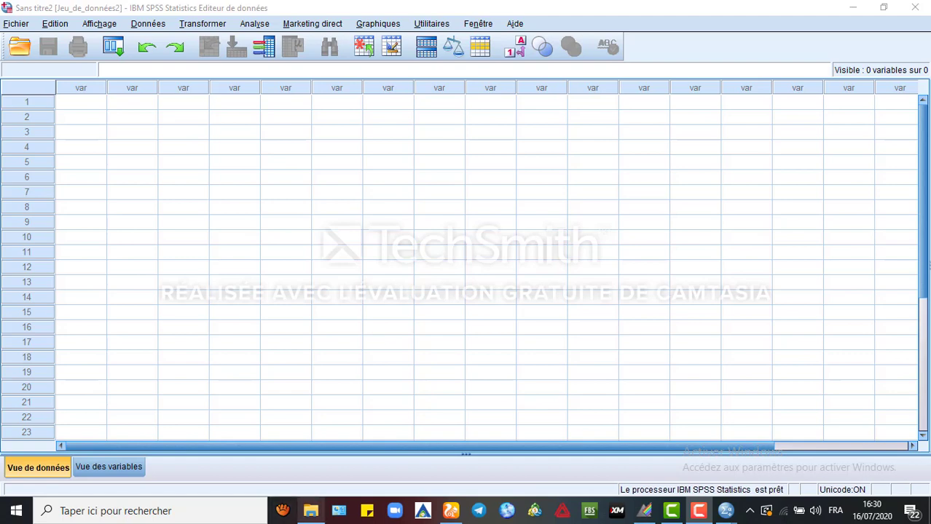
Open the data file BD SPSS pour Tuto1.sav from the G3 IG folder and look through its cases down to the last filled row.
mouse_move(310, 511)
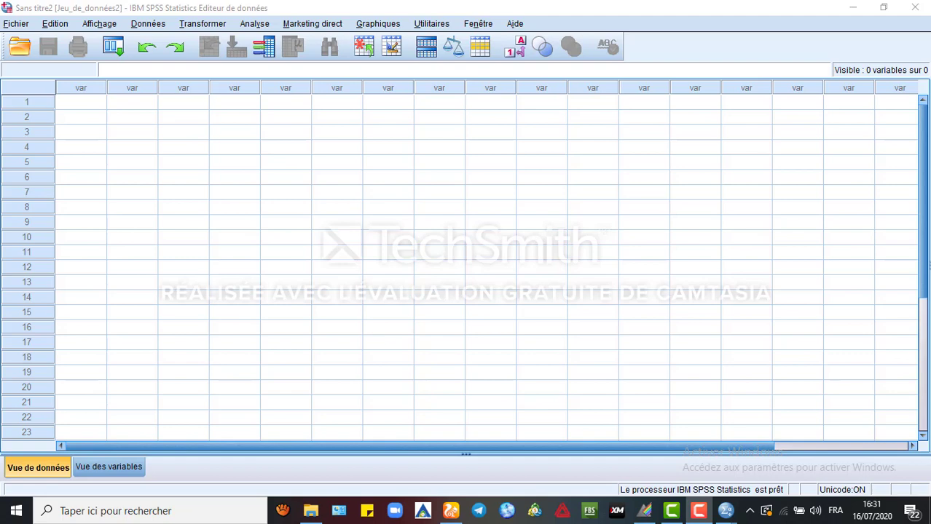
left_click(255, 24)
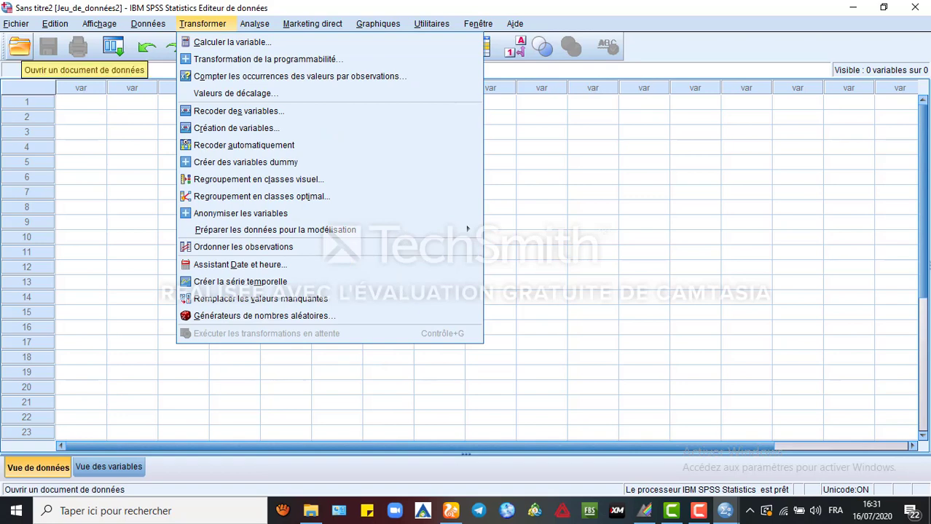
left_click(19, 47)
left_click(19, 46)
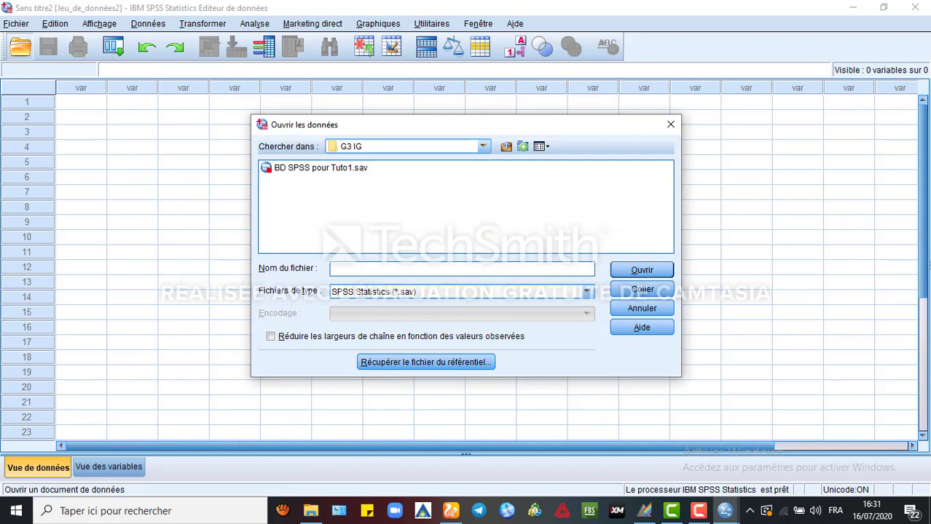
left_click(320, 168)
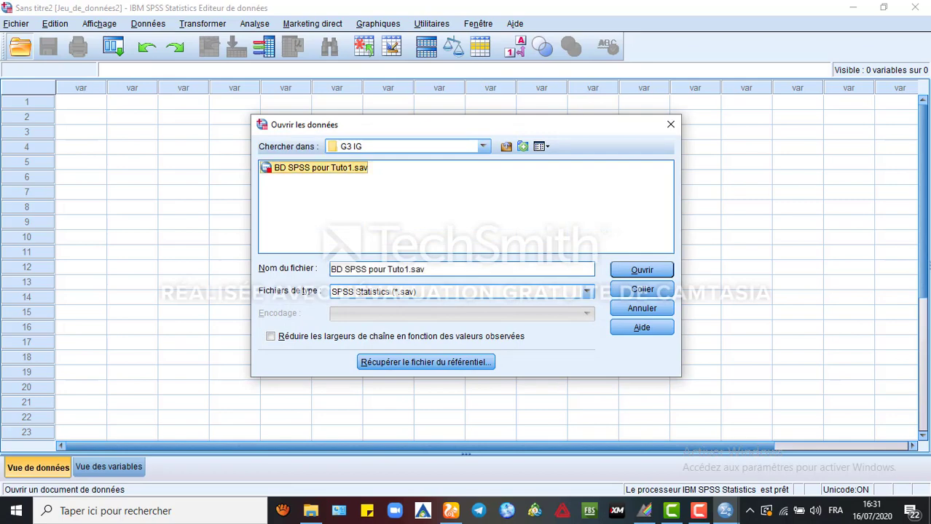
left_click(642, 270)
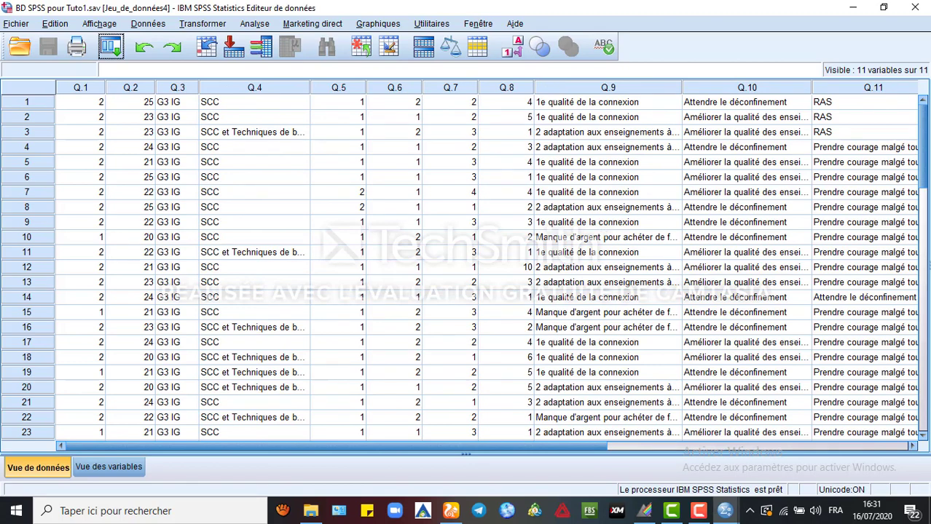
scroll(466, 262, "down", 16)
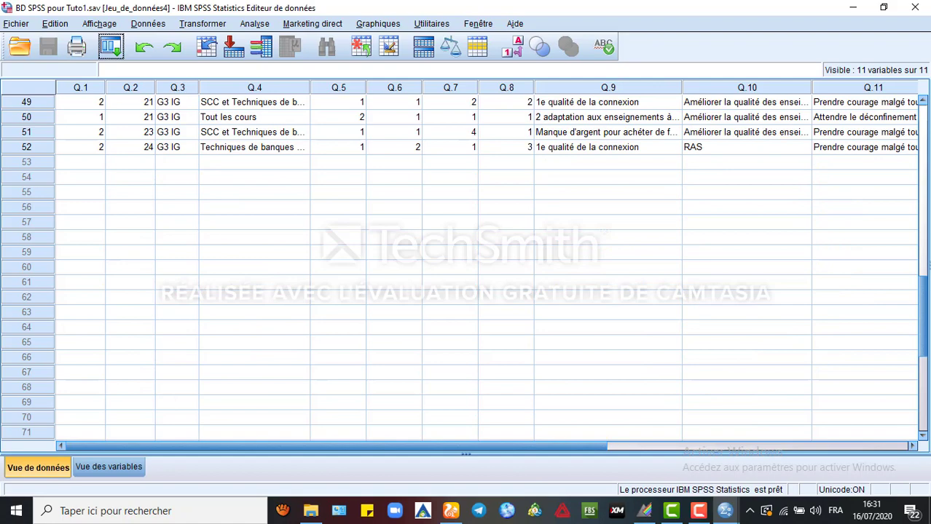
left_click(27, 147)
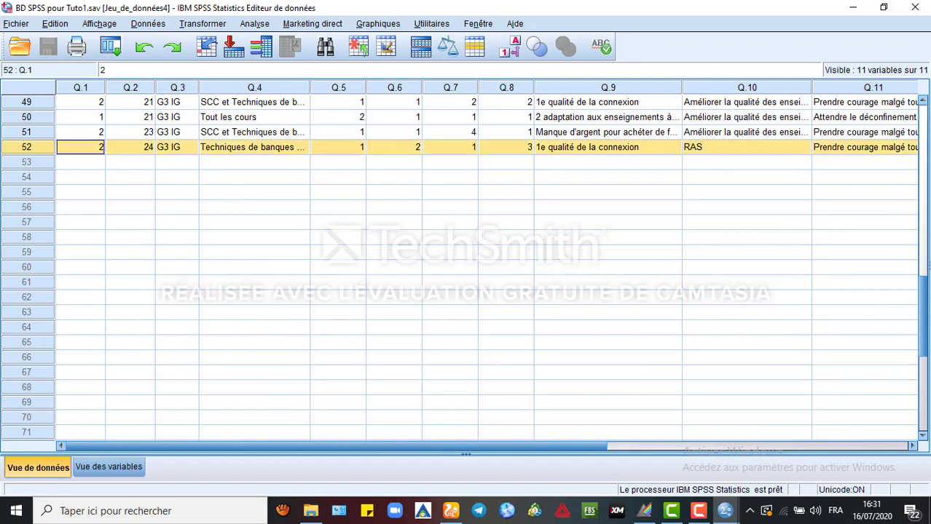
scroll(466, 263, "up", 8)
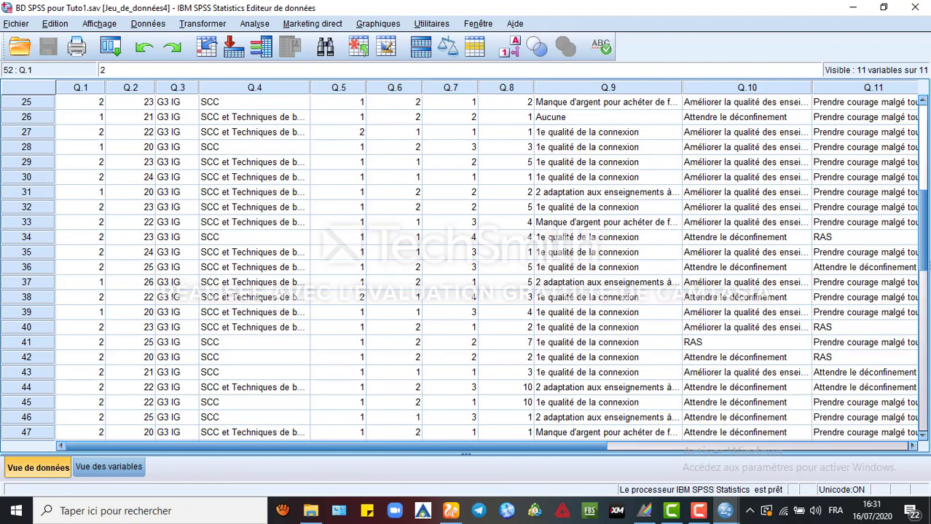
key("alt+a")
key("p")
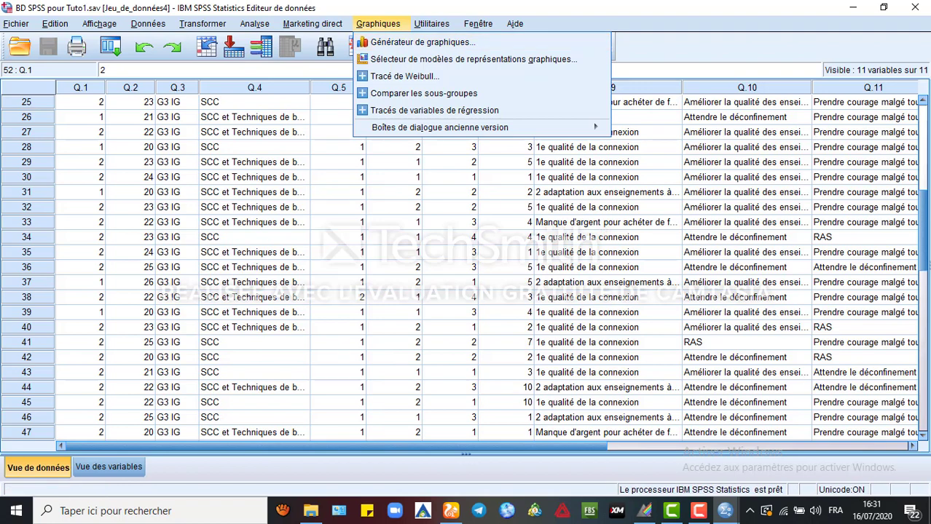
key("p")
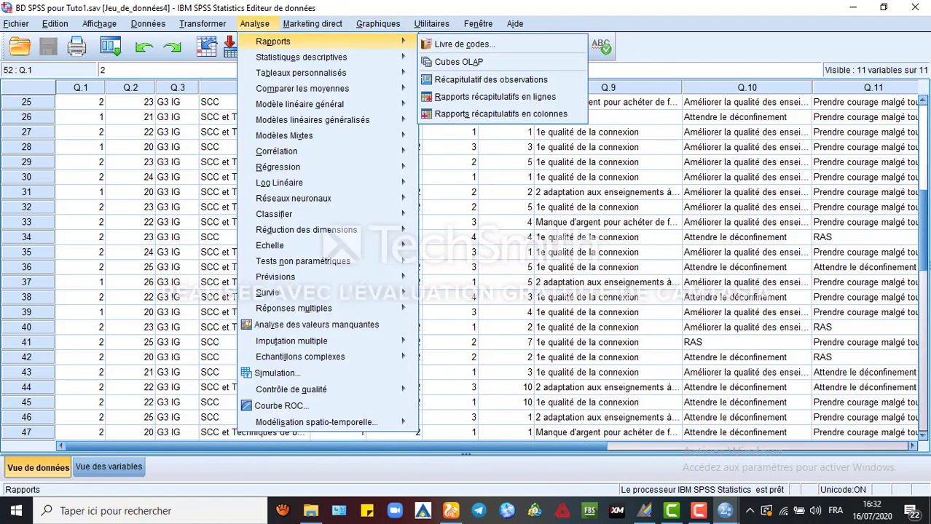
key("Down")
key("Up")
Set up a Récapitulatif des observations report that includes all the survey variables, Q.1 through Q.11.
left_click(255, 24)
left_click(255, 24)
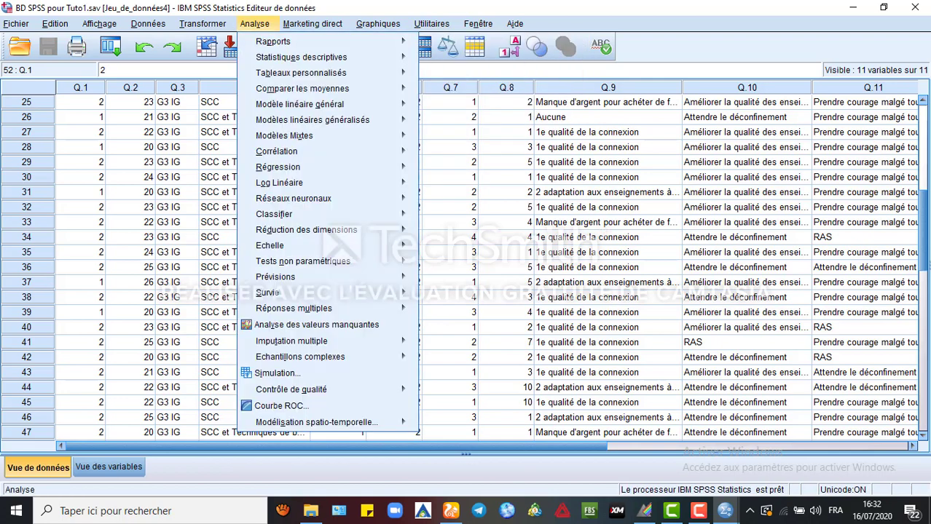
mouse_move(274, 41)
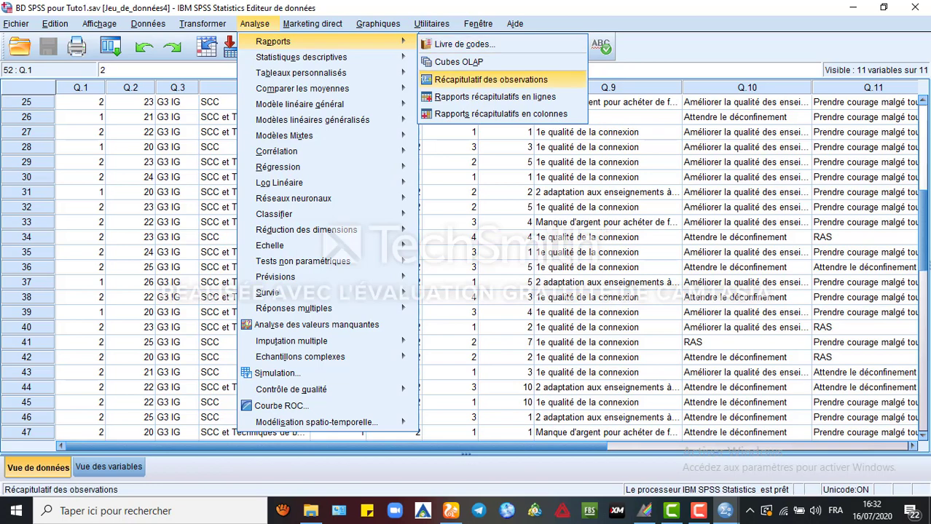
key("Return")
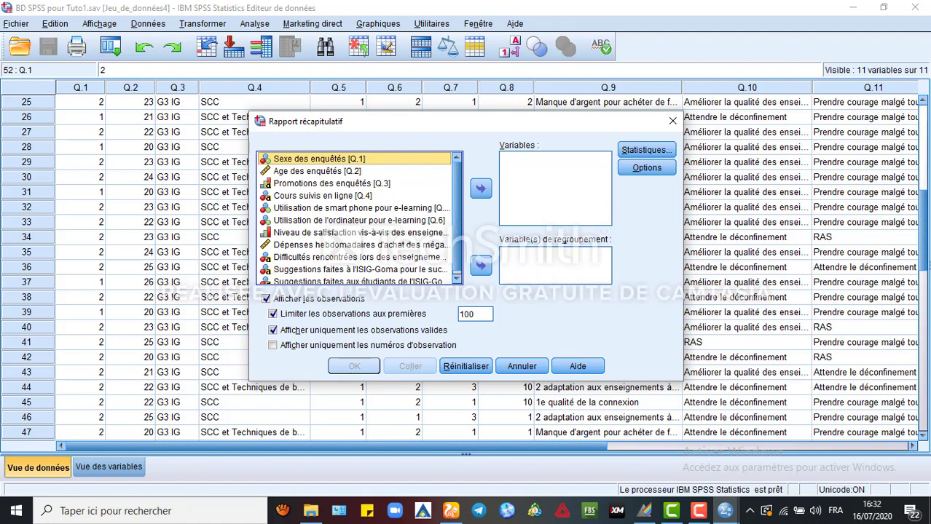
scroll(357, 219, "down", 1)
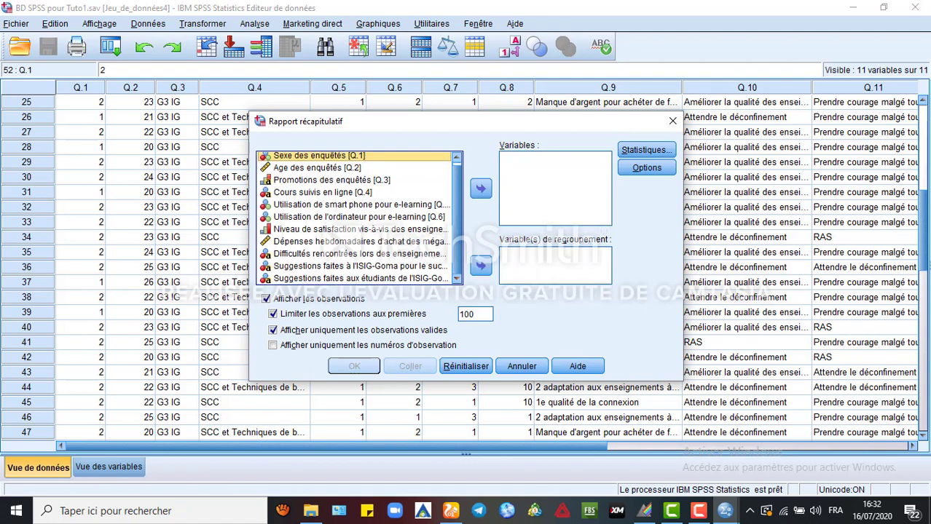
key("ctrl+a")
left_click(481, 189)
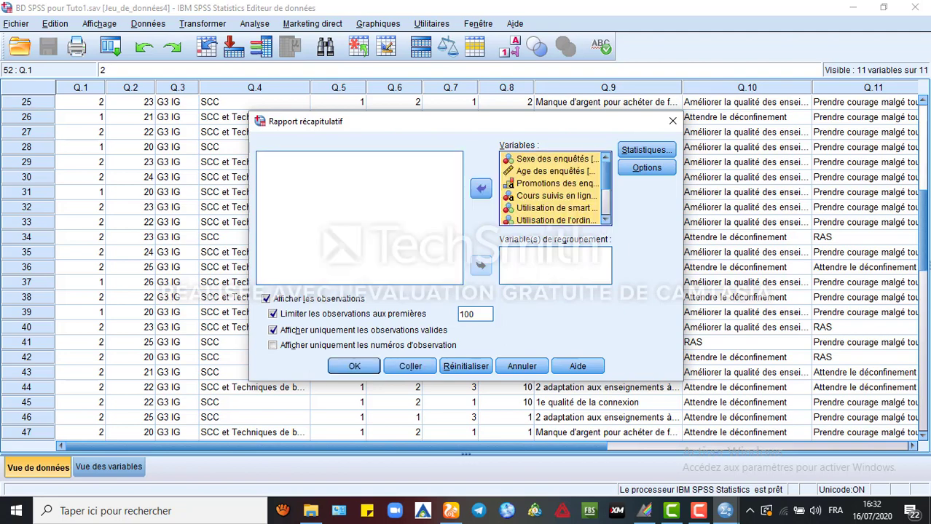
Check the report's statistics options without changing them and run the case summary.
left_click(646, 149)
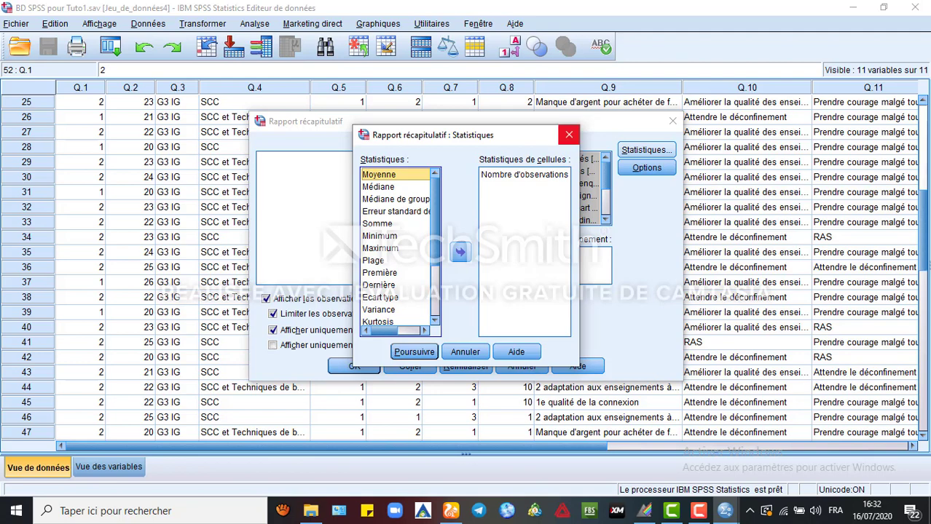
left_click(568, 134)
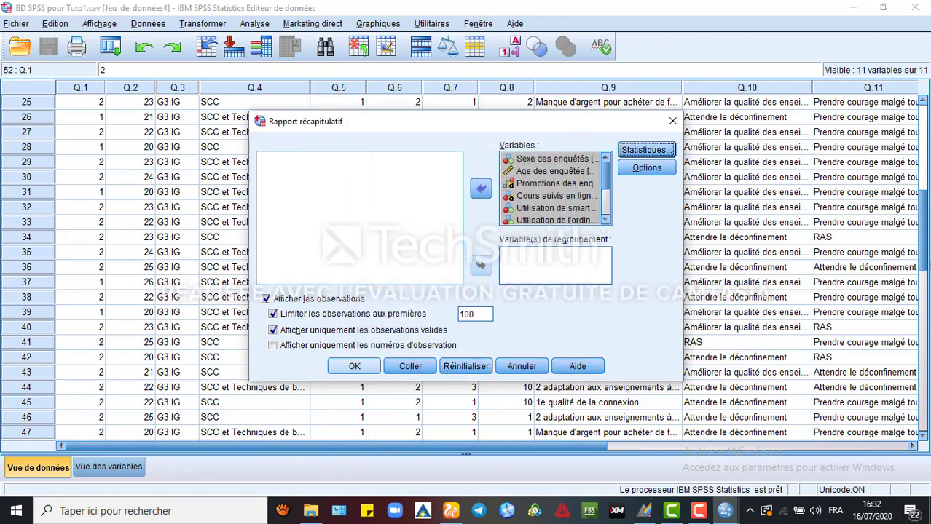
left_click(354, 366)
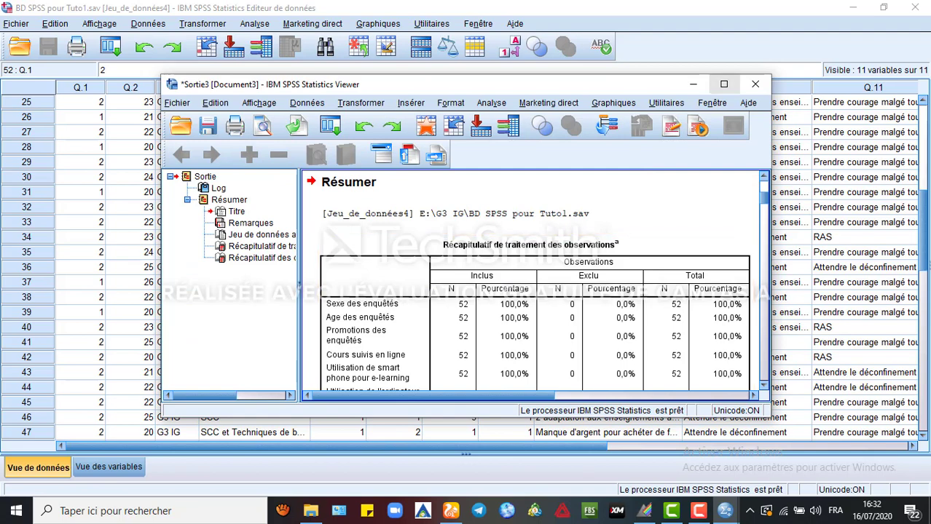
Maximize the output window and examine the processing summary and the case-by-case listing of the survey answers.
left_click(723, 84)
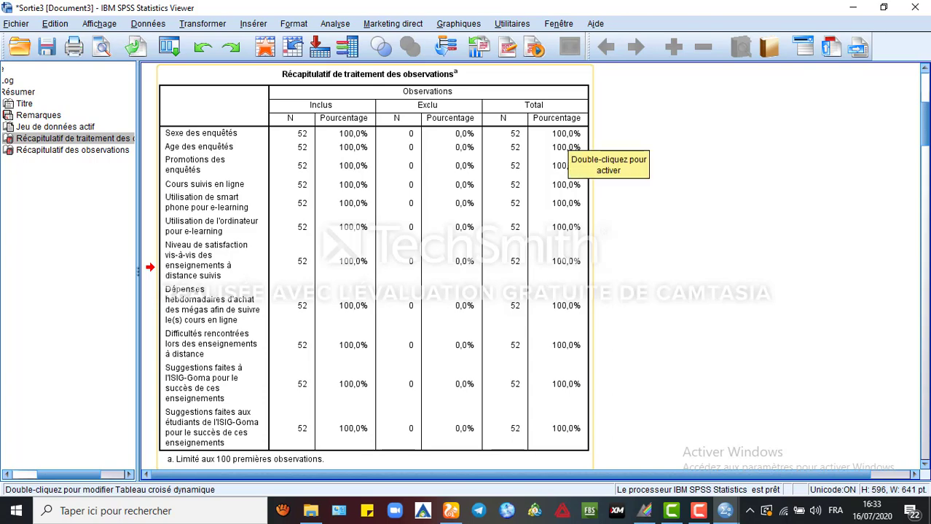
scroll(437, 255, "down", 10)
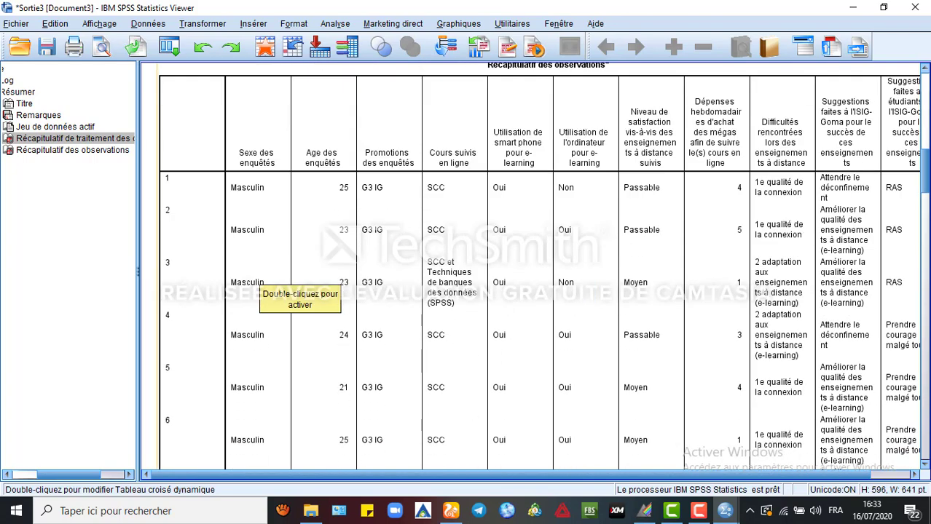
scroll(539, 262, "down", 3)
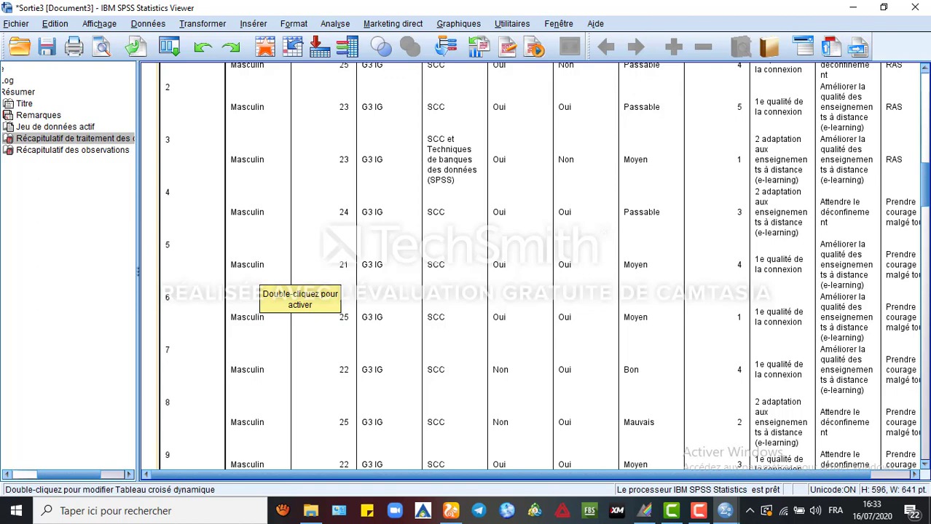
left_click(260, 272)
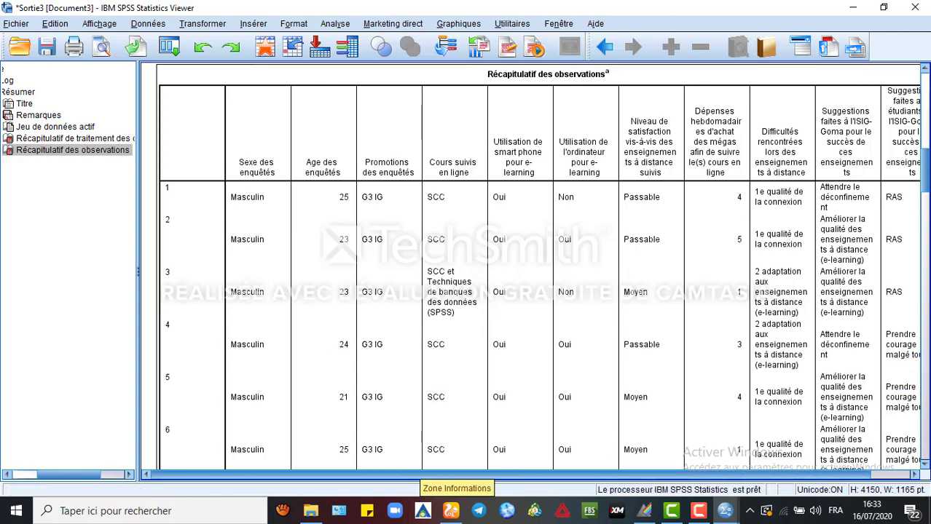
mouse_move(435, 474)
left_mouse_down()
mouse_move(454, 475)
mouse_move(436, 475)
left_mouse_up()
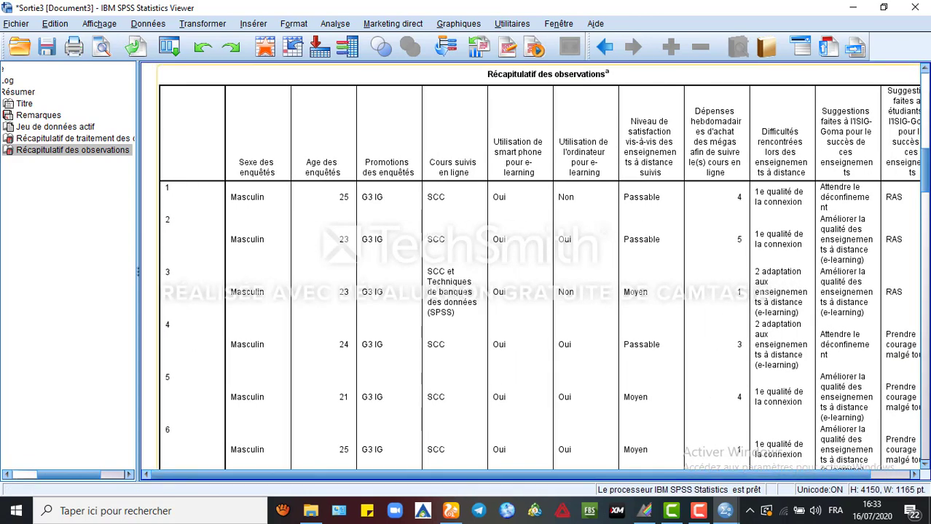
scroll(539, 269, "down", 20)
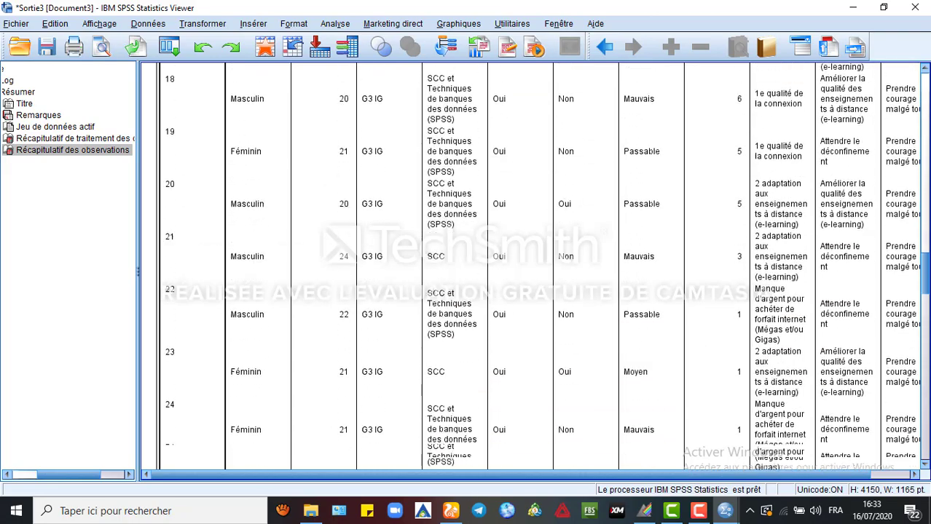
scroll(539, 270, "down", 15)
scroll(539, 269, "up", 20)
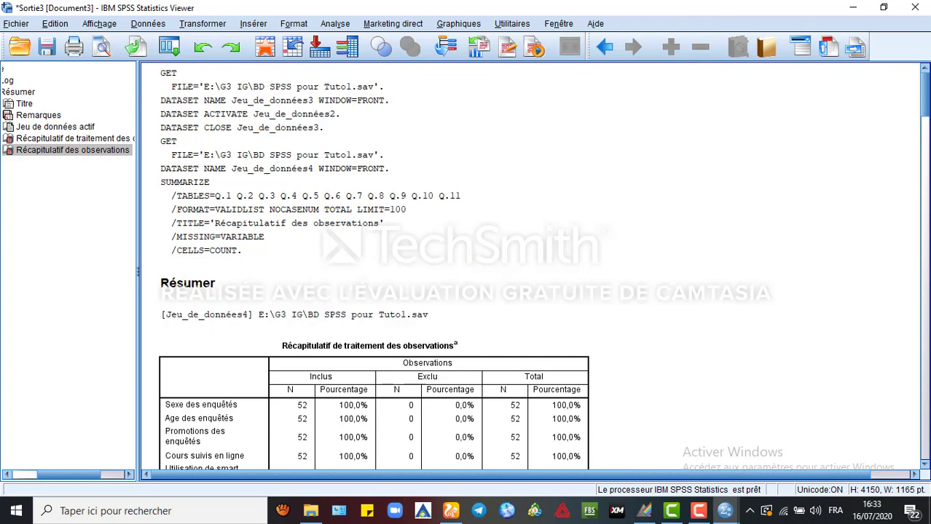
Start a Fréquences analysis from the descriptive statistics and add the variable Sexe des enquêtés to it.
left_click(335, 24)
mouse_move(386, 56)
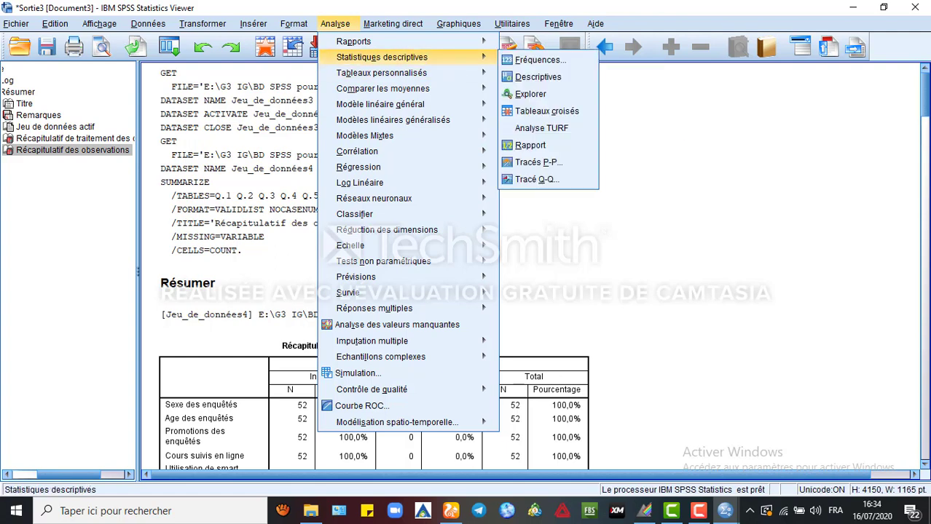
left_click(335, 24)
left_click(334, 24)
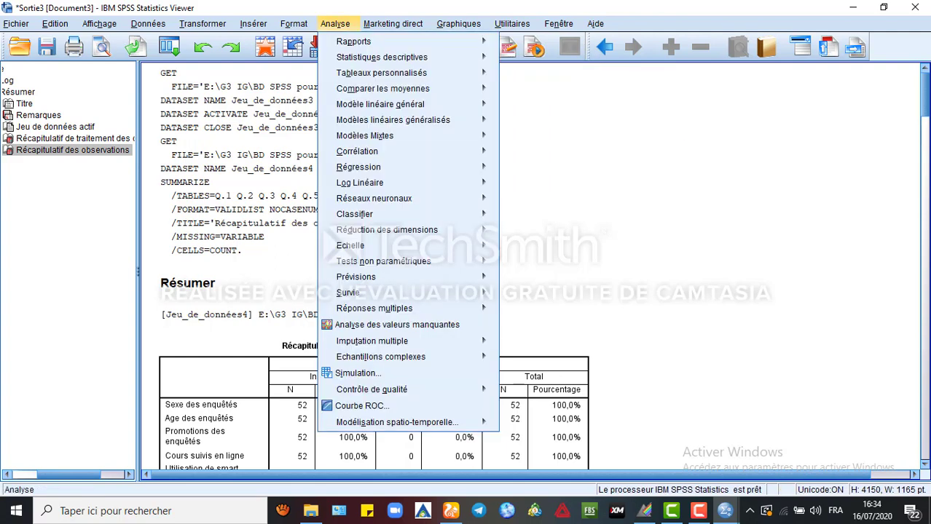
mouse_move(381, 57)
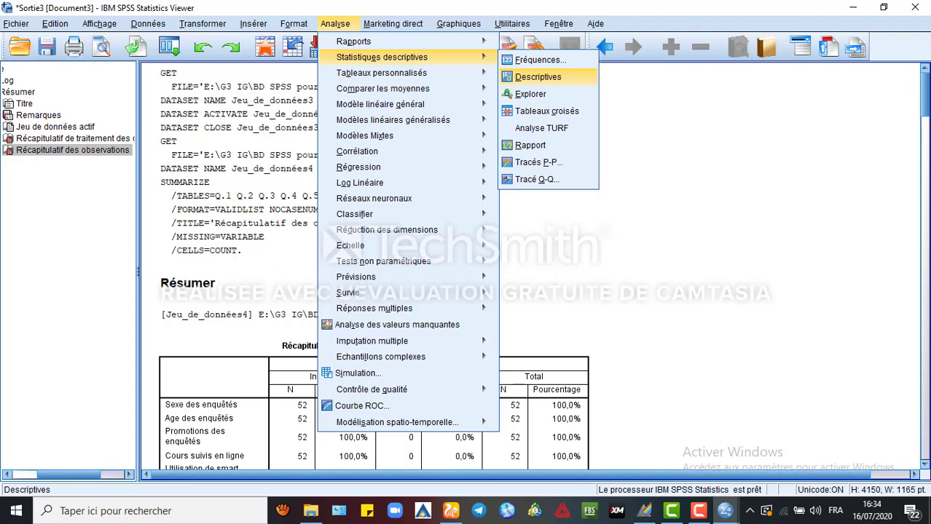
key("Up")
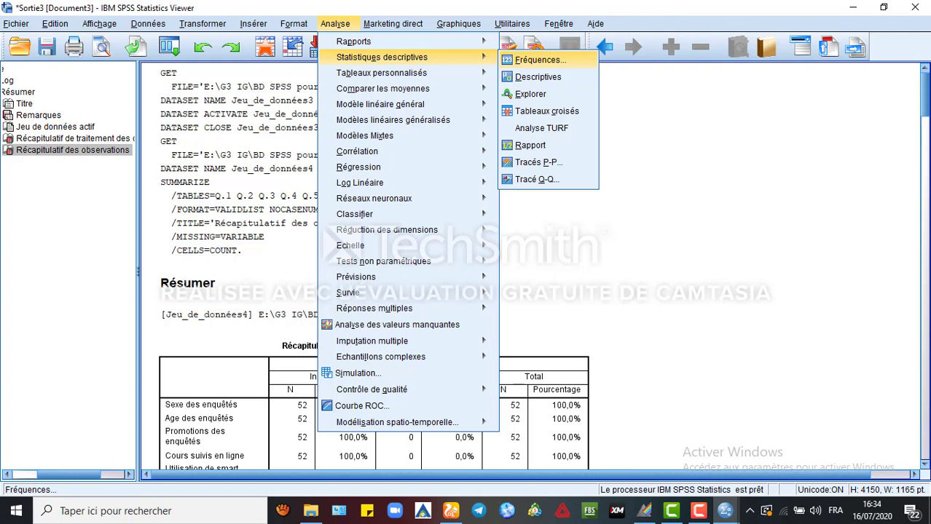
key("Down")
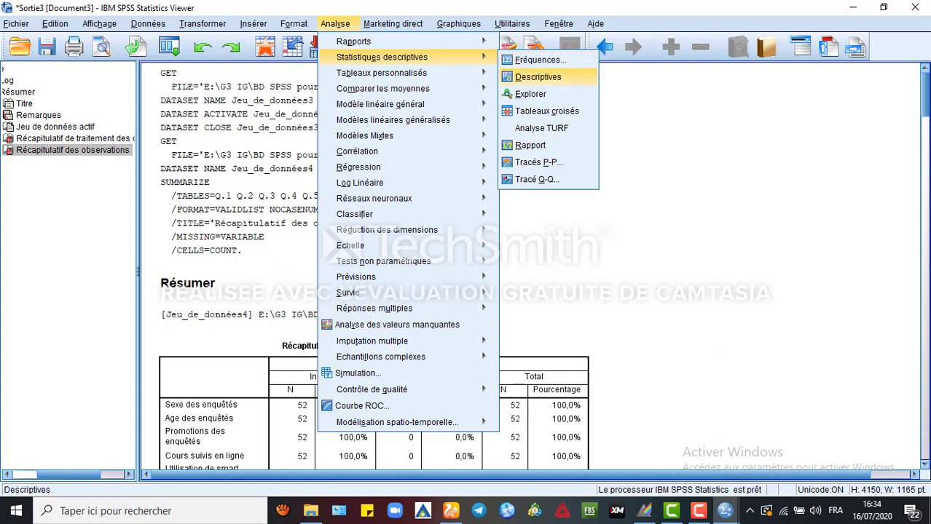
key("Up")
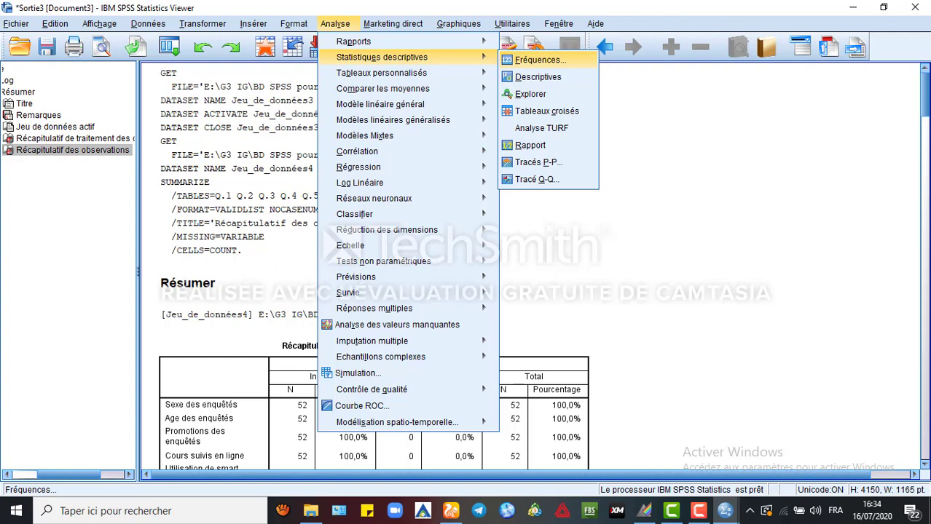
key("Return")
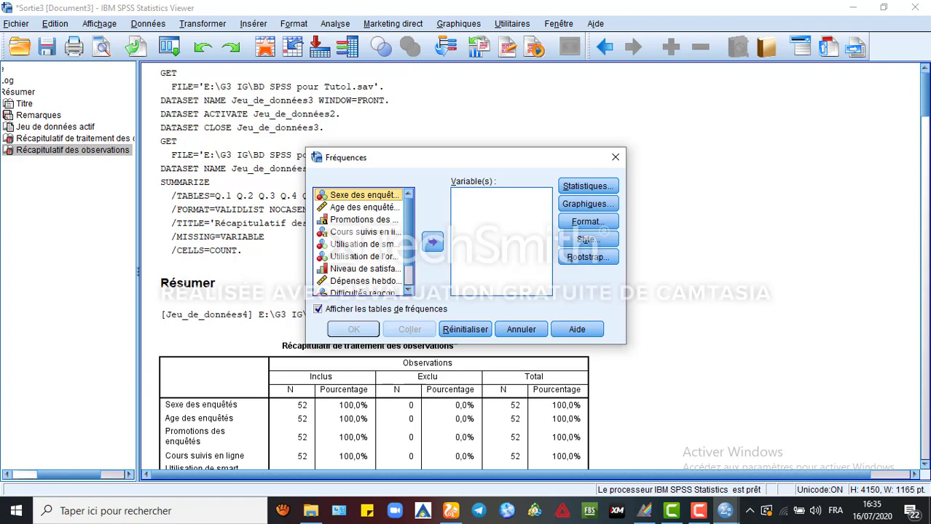
left_click(432, 242)
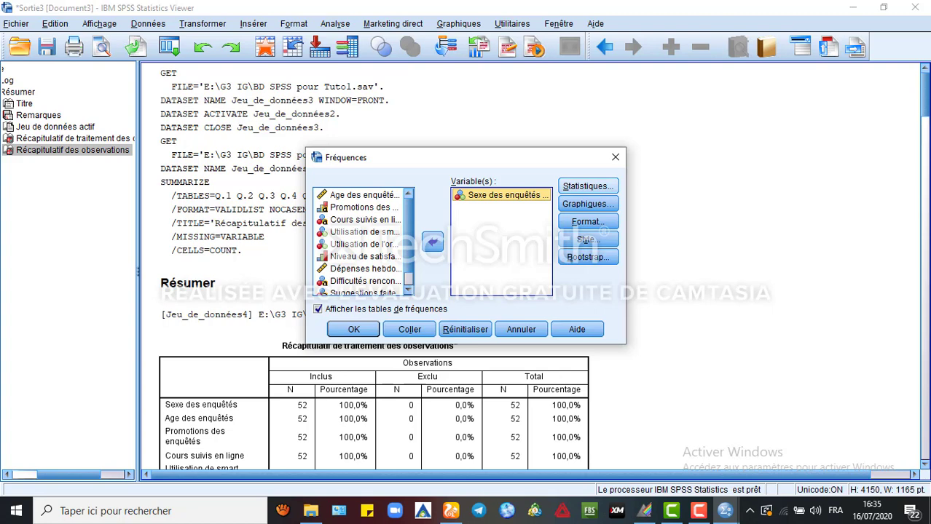
Request the Mode as the central tendency statistic for the frequency analysis.
left_click(588, 186)
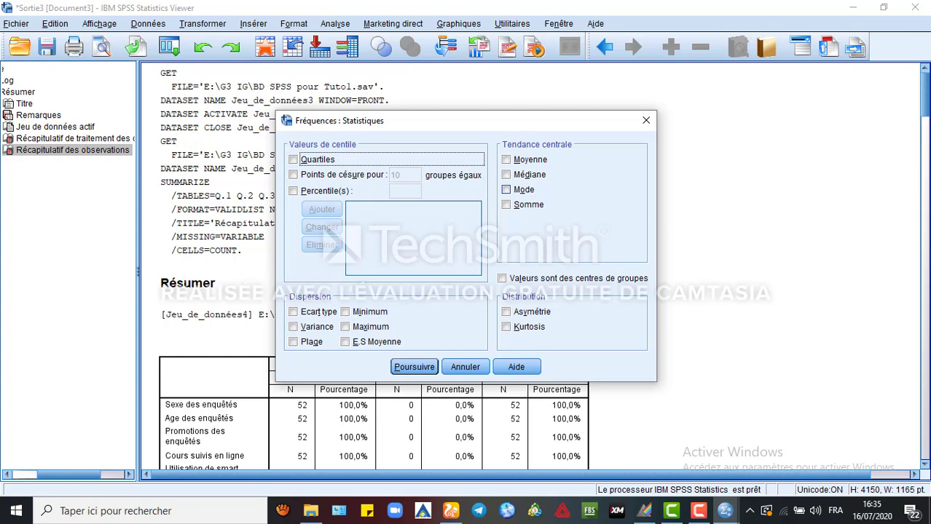
left_click(506, 189)
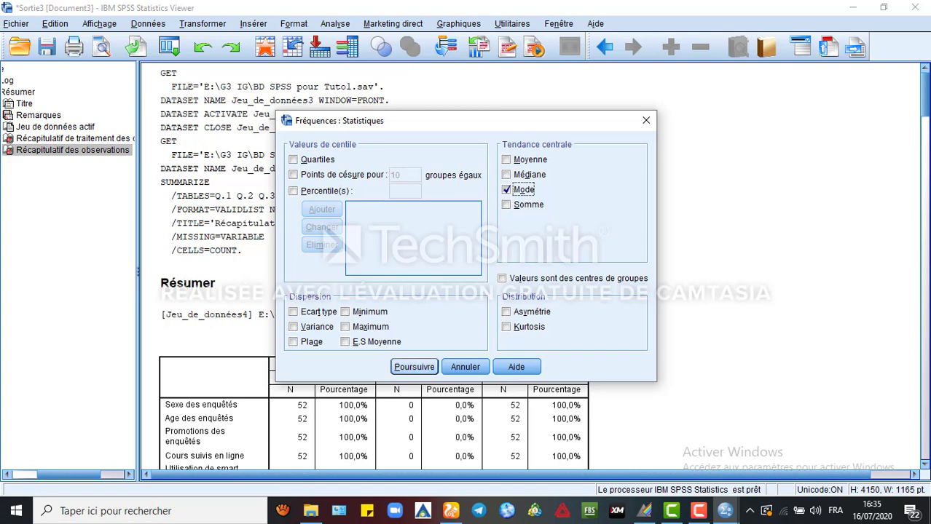
left_click(414, 366)
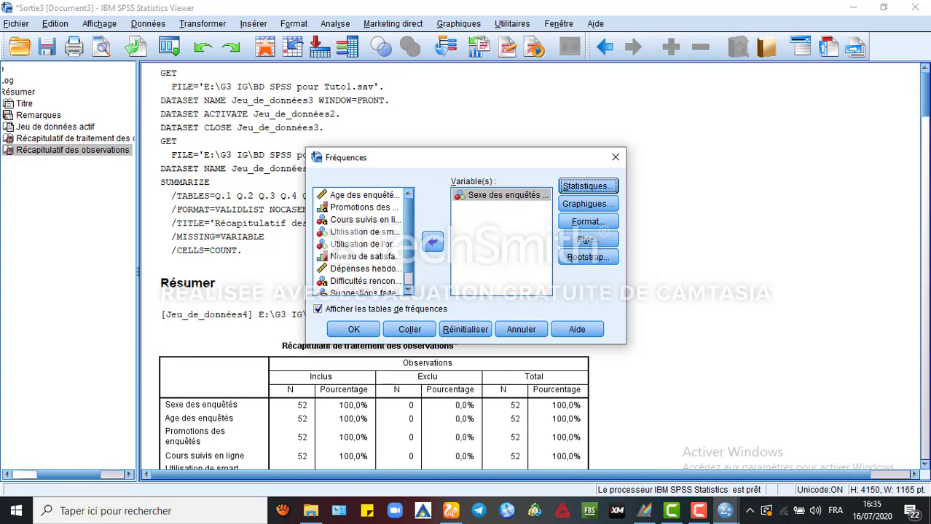
Add a pie chart (Graphiques circulaires) showing Pourcentages to the frequency analysis and run it.
left_click(587, 204)
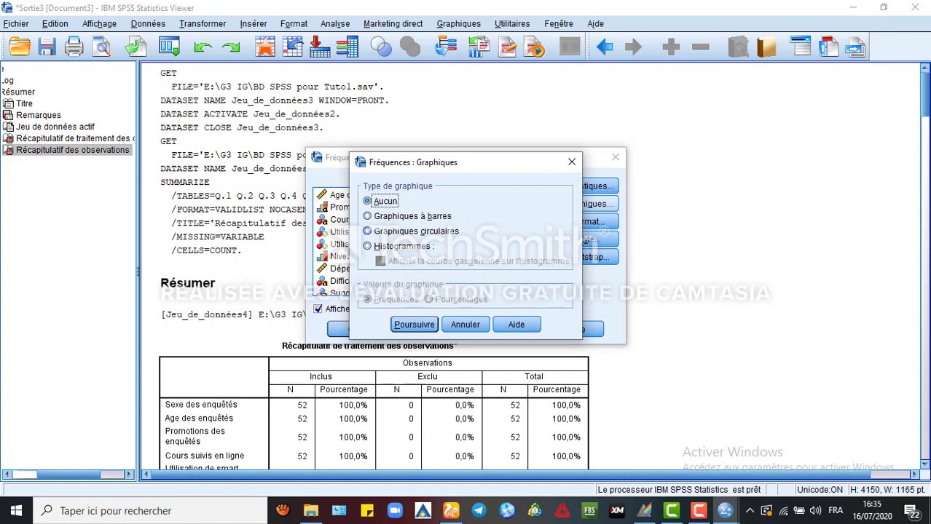
left_click(407, 230)
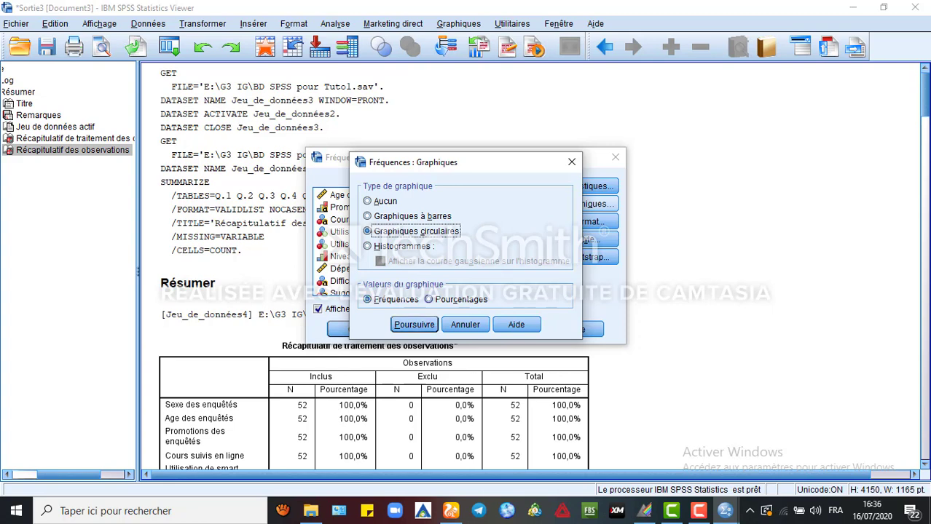
left_click(428, 300)
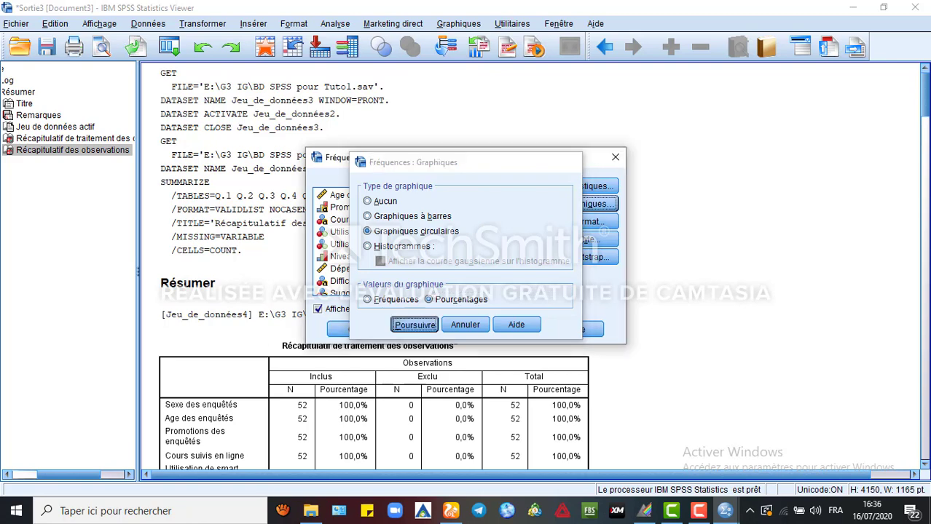
left_click(413, 324)
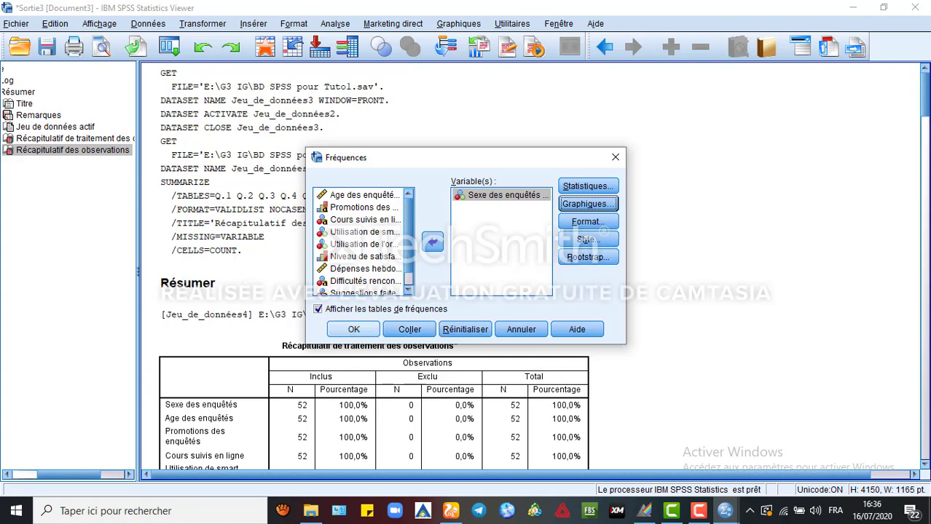
left_click(353, 329)
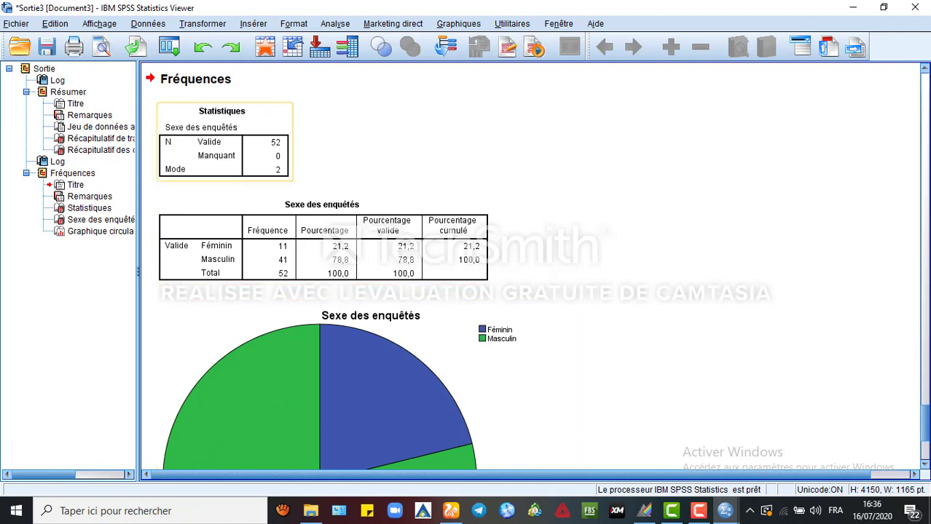
Examine the statistics table, frequency table and pie chart produced for Sexe des enquêtés.
left_click(224, 142)
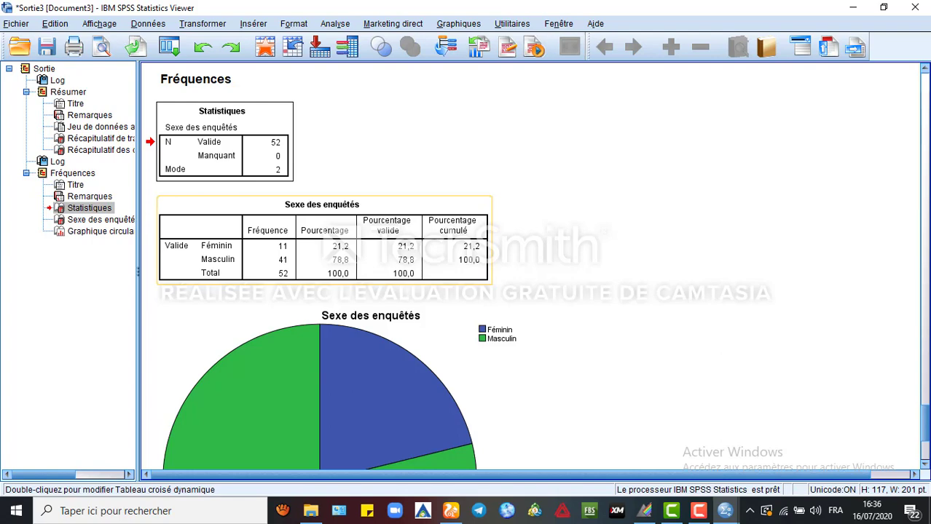
scroll(328, 291, "down", 2)
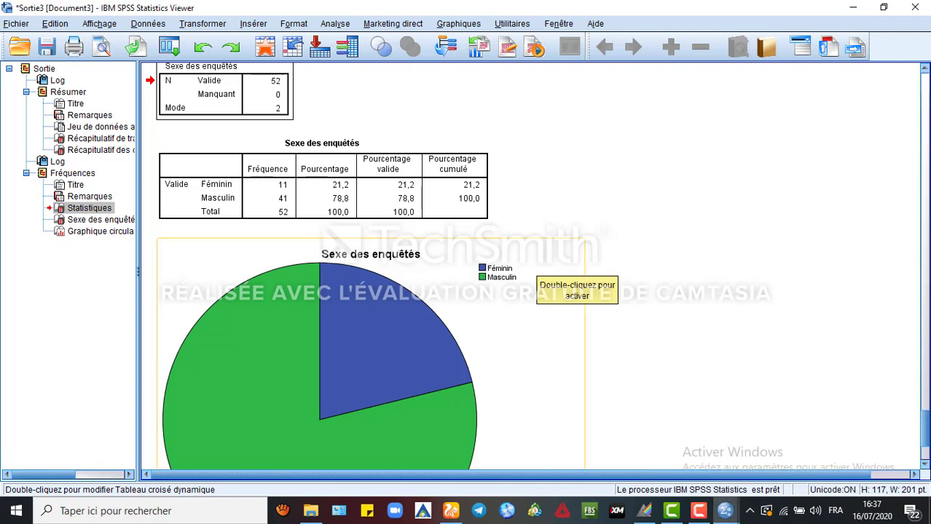
scroll(364, 270, "down", 2)
left_click(537, 267)
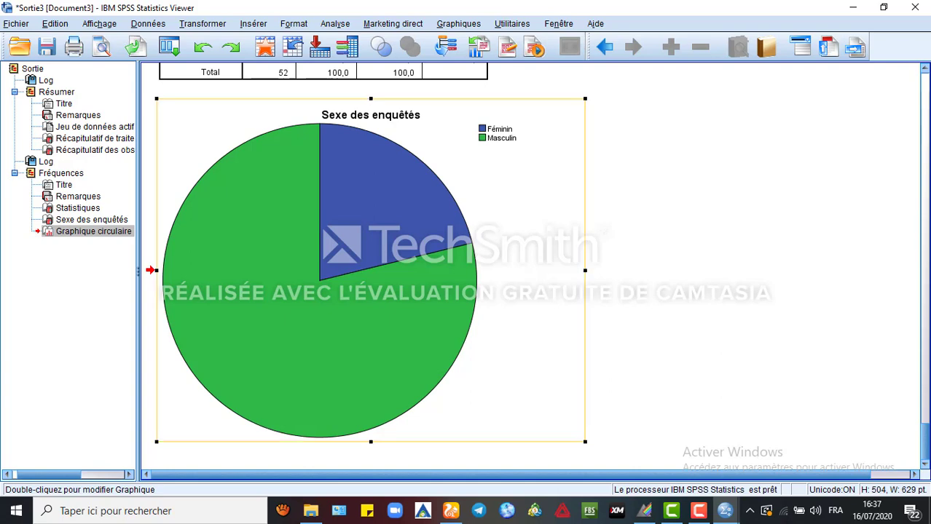
right_click(290, 224)
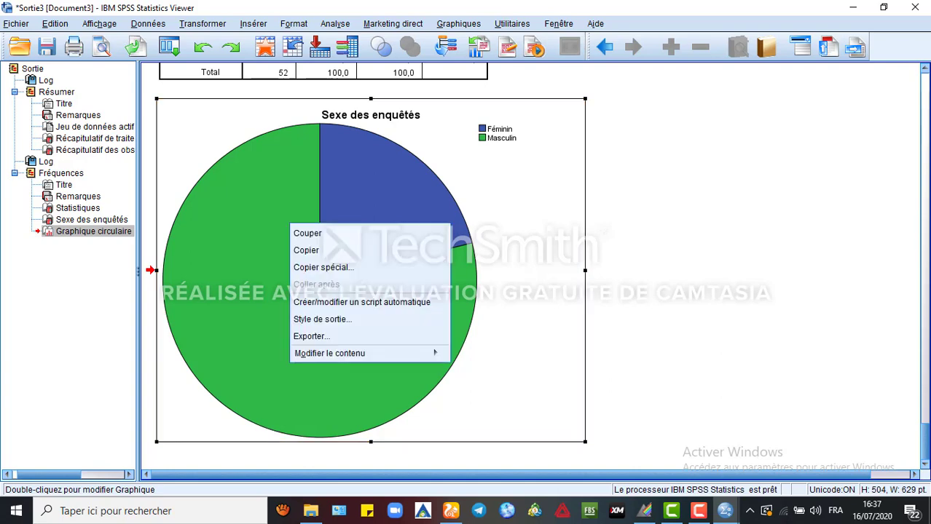
mouse_move(331, 353)
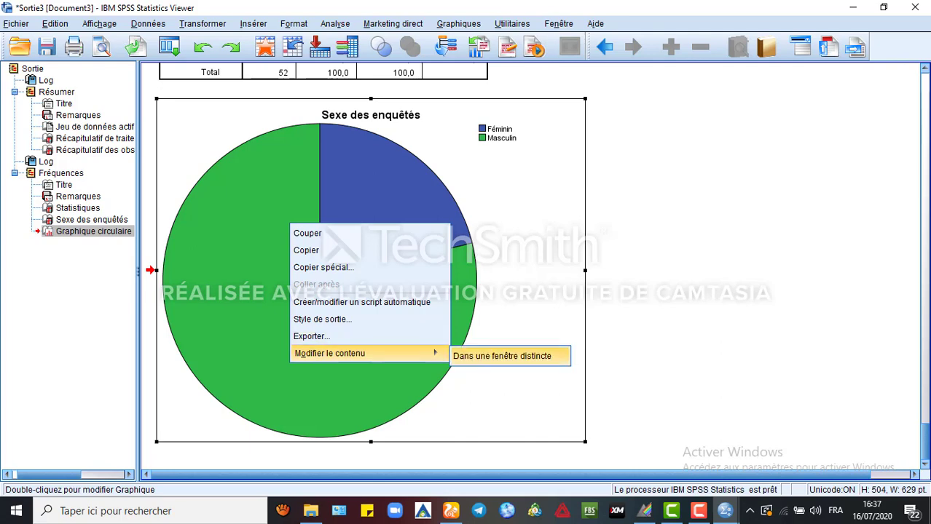
left_click(502, 356)
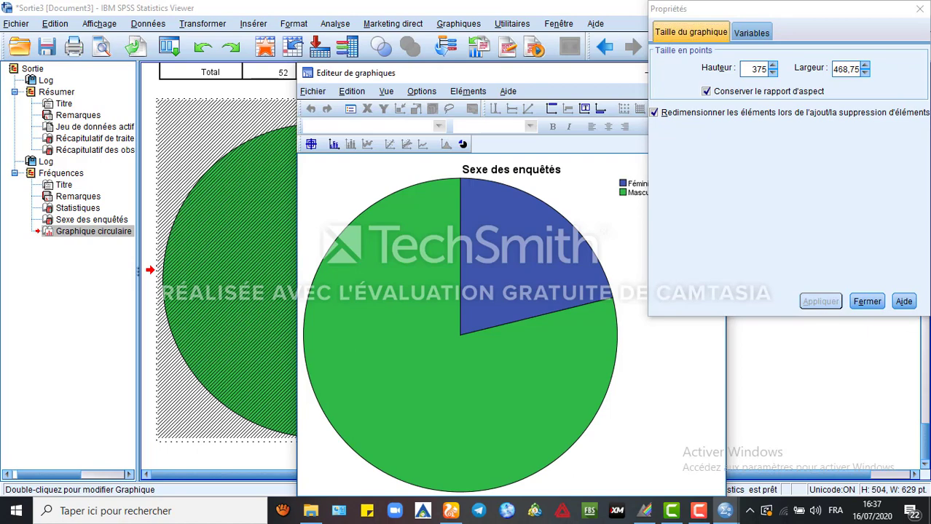
left_click(919, 9)
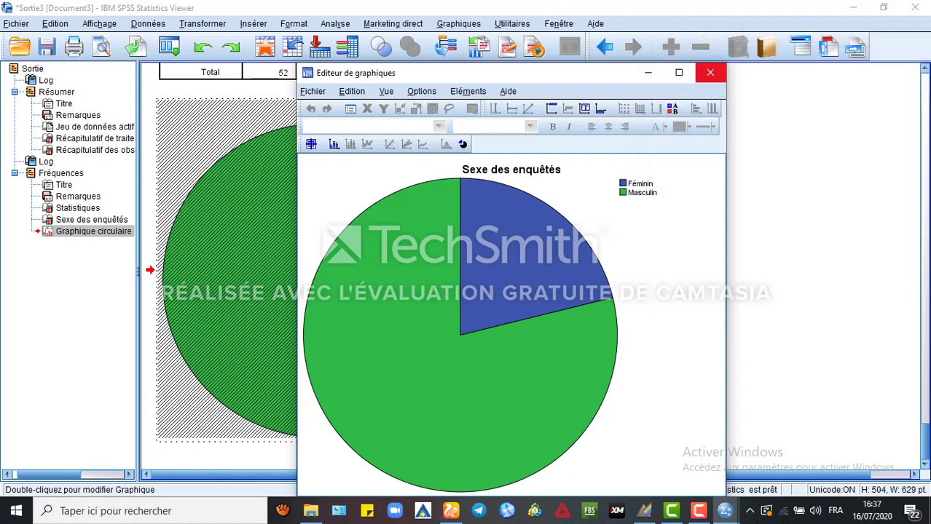
left_click(709, 72)
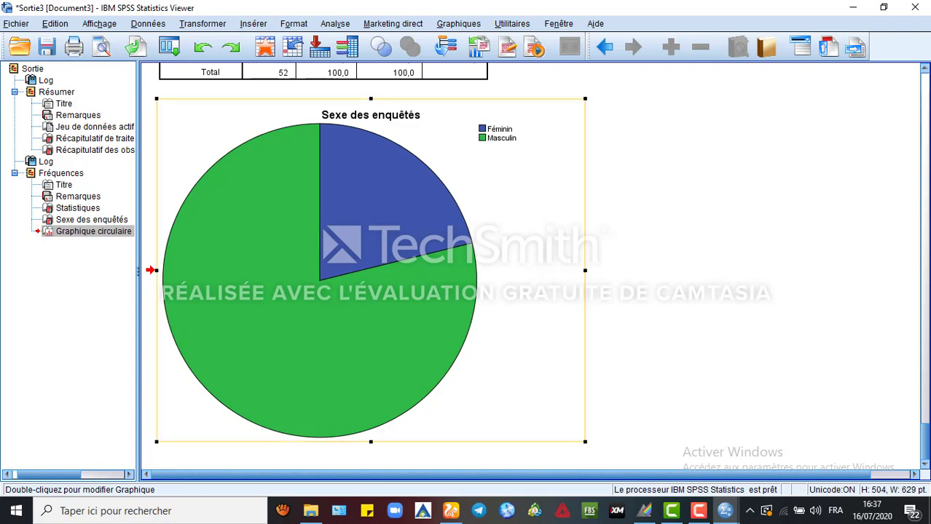
Open the Sexe des enquêtés pie chart for editing in a separate window and turn on data label mode.
right_click(487, 134)
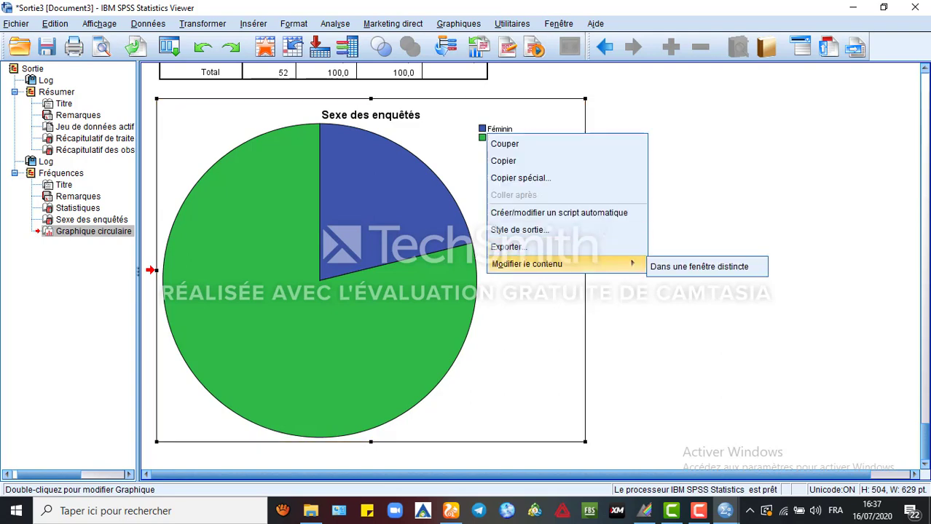
mouse_move(553, 264)
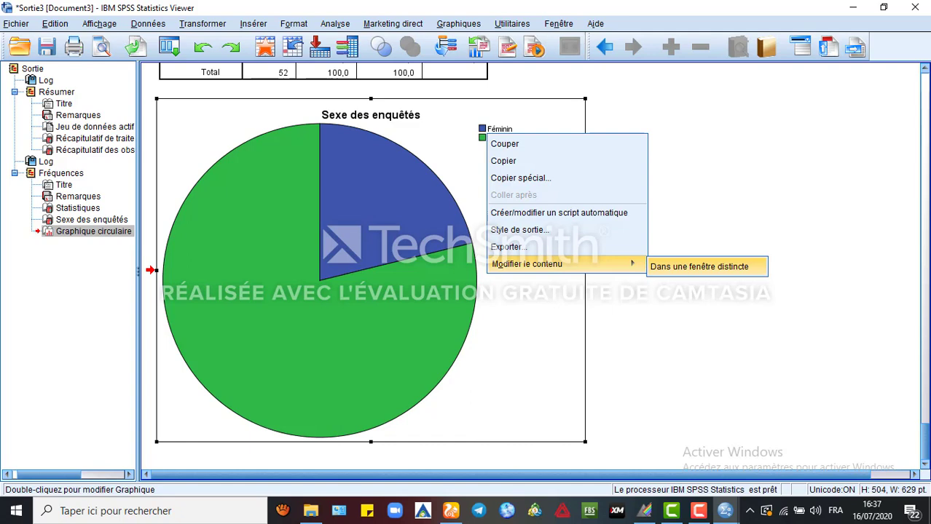
left_click(699, 267)
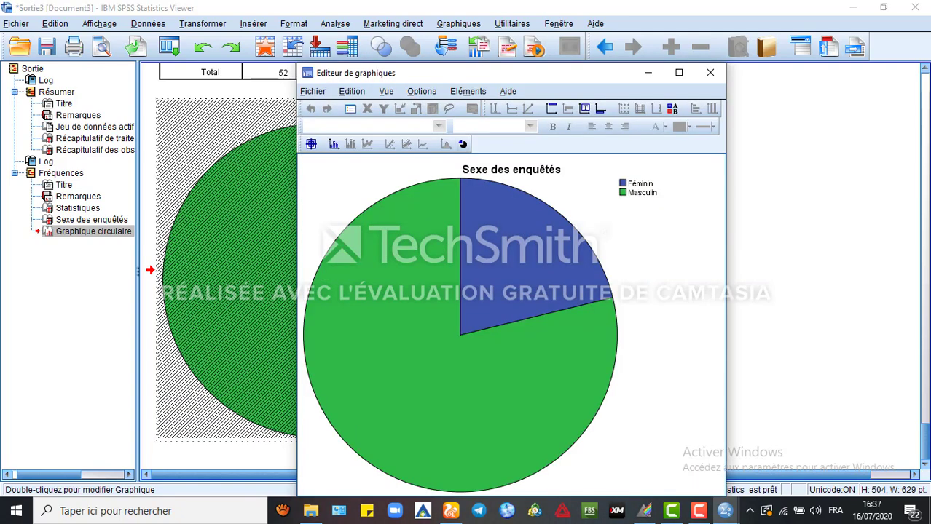
left_click(467, 91)
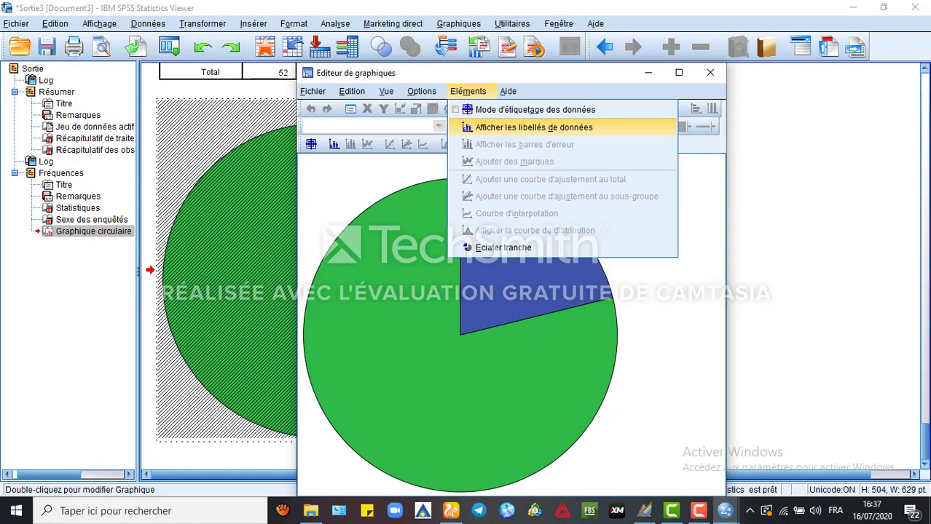
key("Escape")
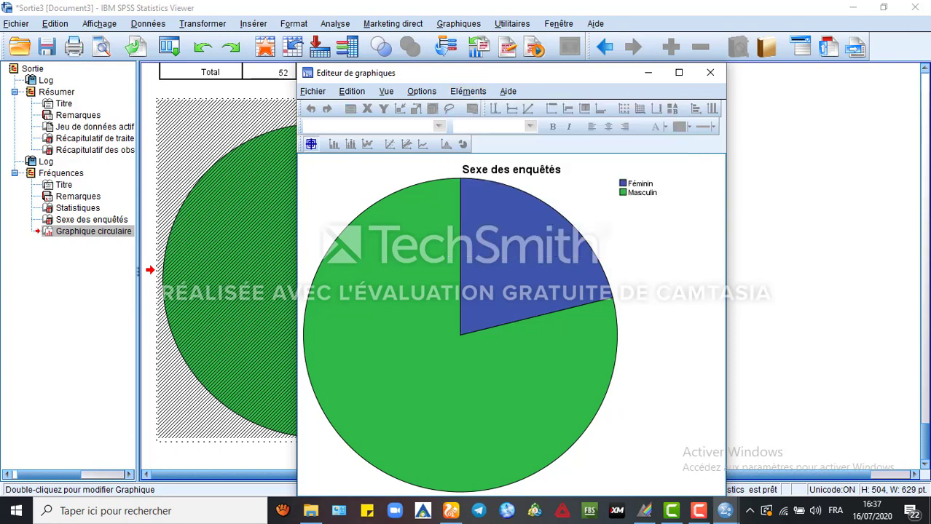
Show the percentage labels on both the Féminin and Masculin slices of the pie chart.
left_click(511, 264)
left_click(510, 264)
left_click(468, 91)
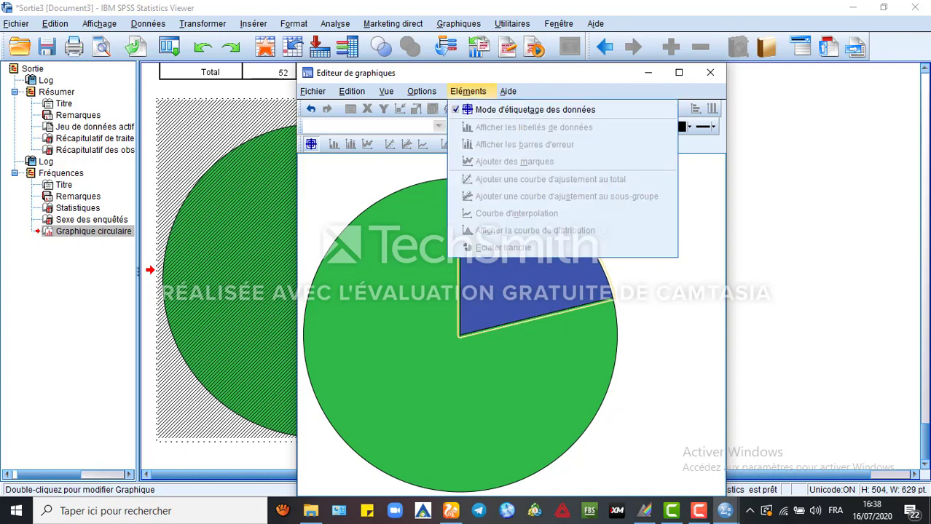
left_click(459, 392)
left_click(459, 392)
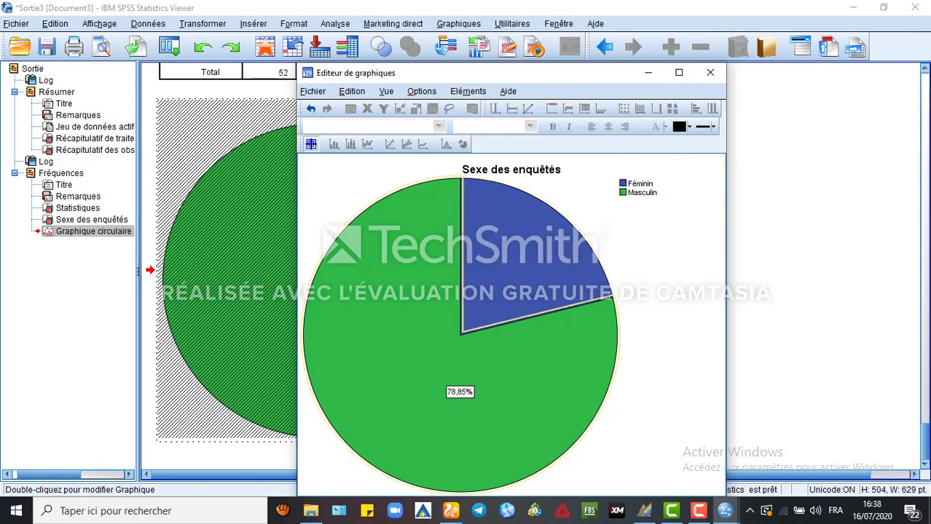
left_click(460, 392)
left_click(510, 264)
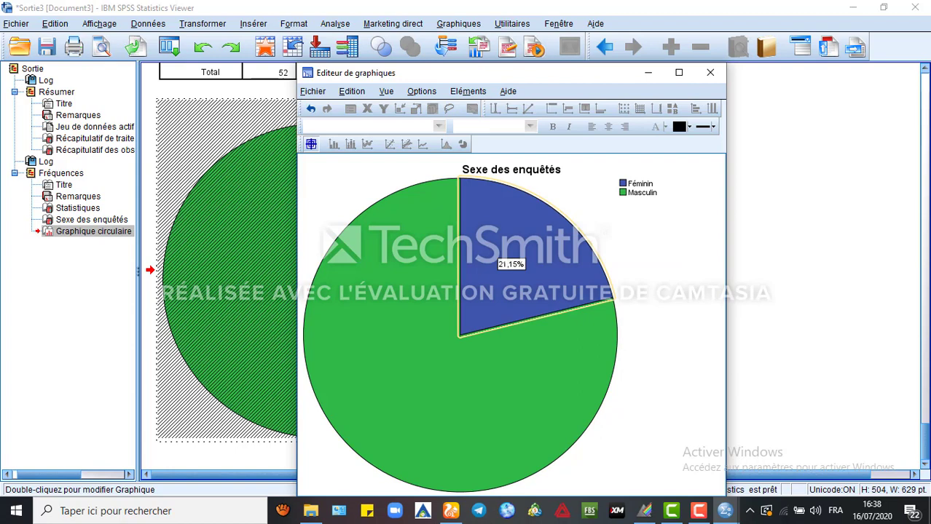
left_click(460, 391)
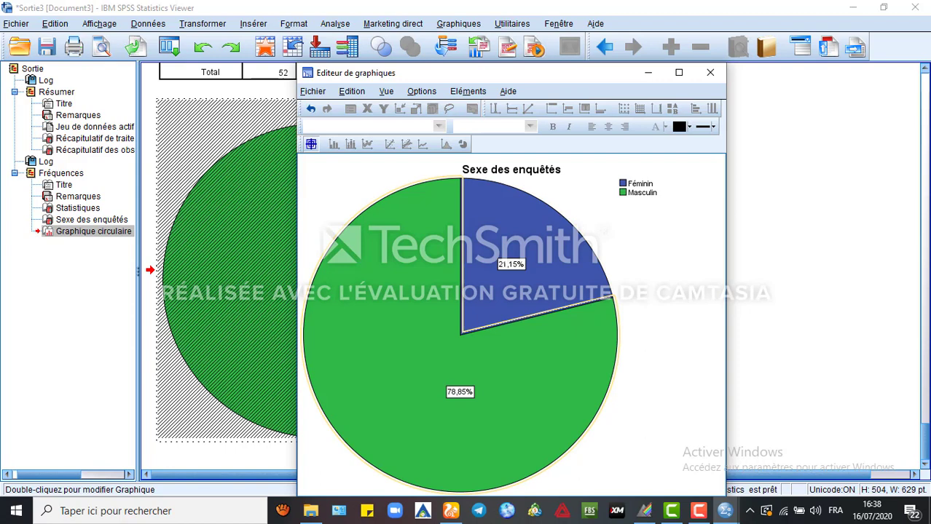
Turn off data label mode, dismiss the chart properties and close the chart editor.
left_click(467, 91)
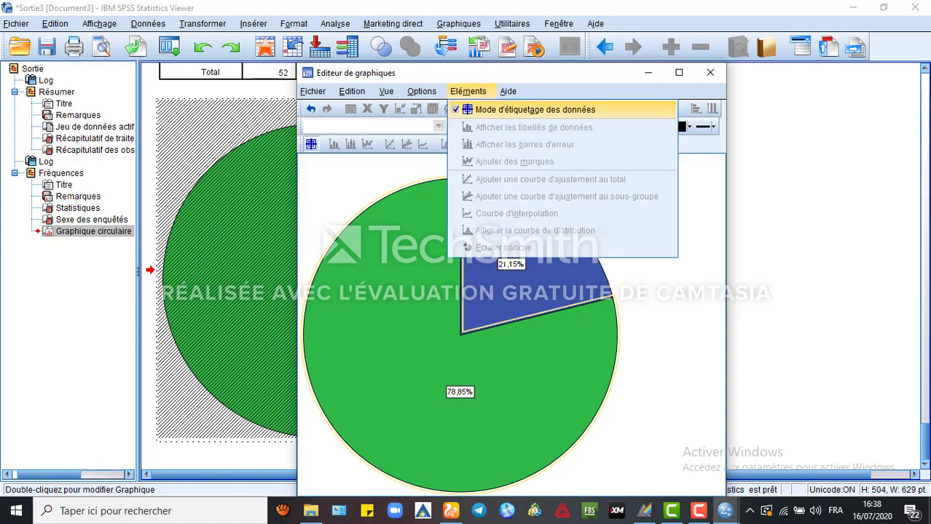
key("Return")
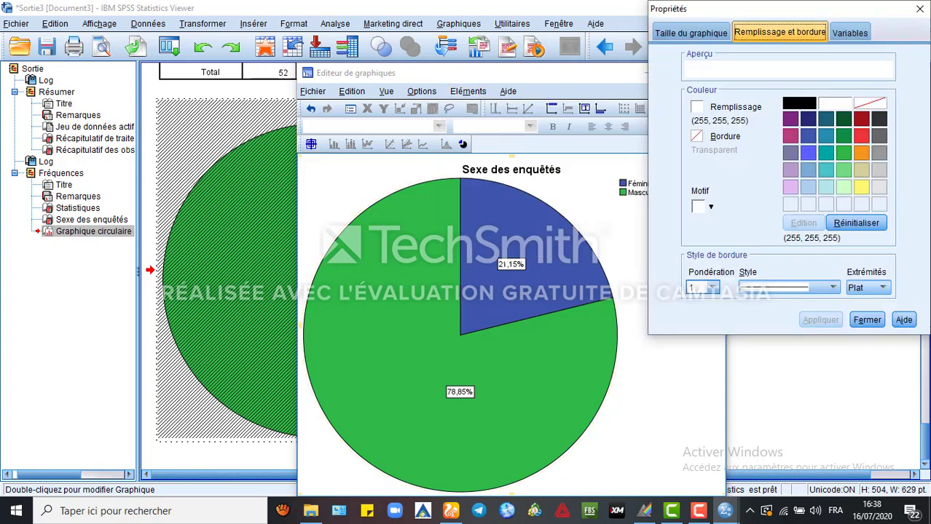
key("ctrl+shift+Tab")
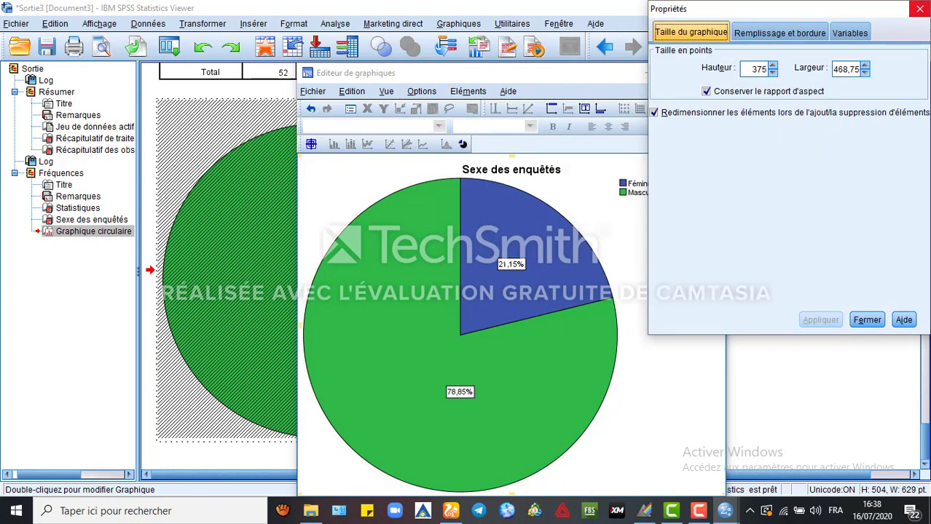
key("Escape")
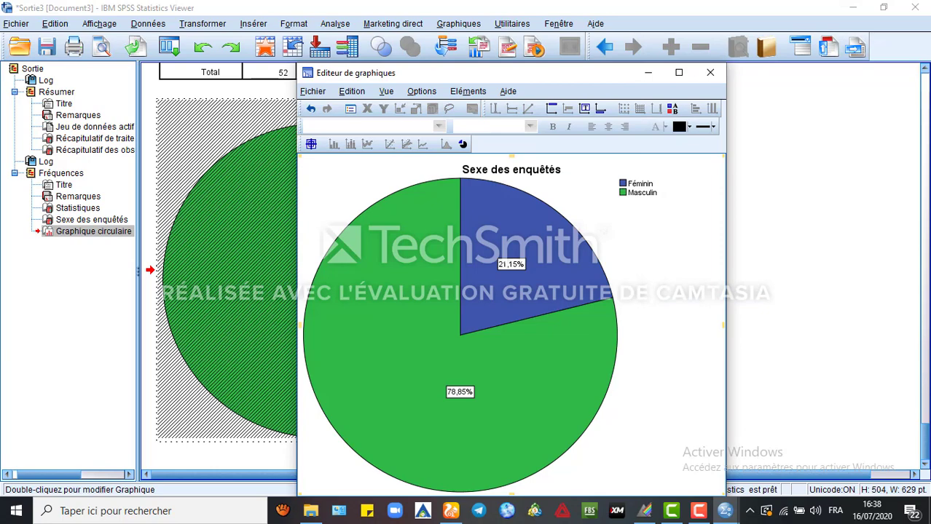
left_click(710, 72)
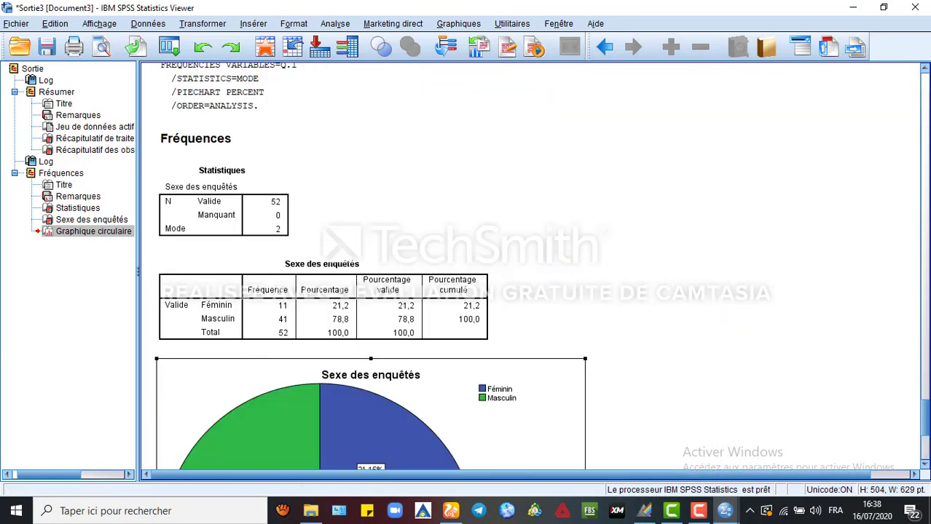
Reopen the Sexe des enquêtés pie chart for editing in a separate window.
scroll(371, 270, "down", 7)
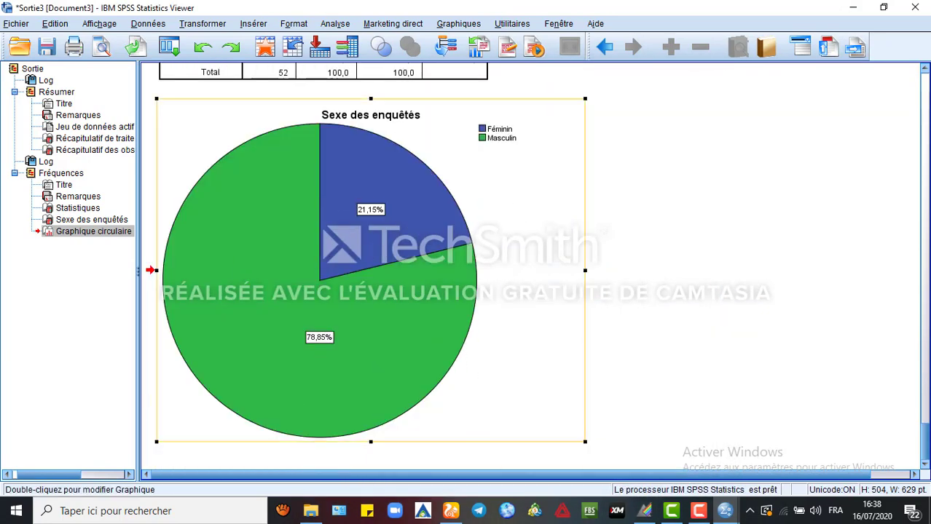
right_click(366, 321)
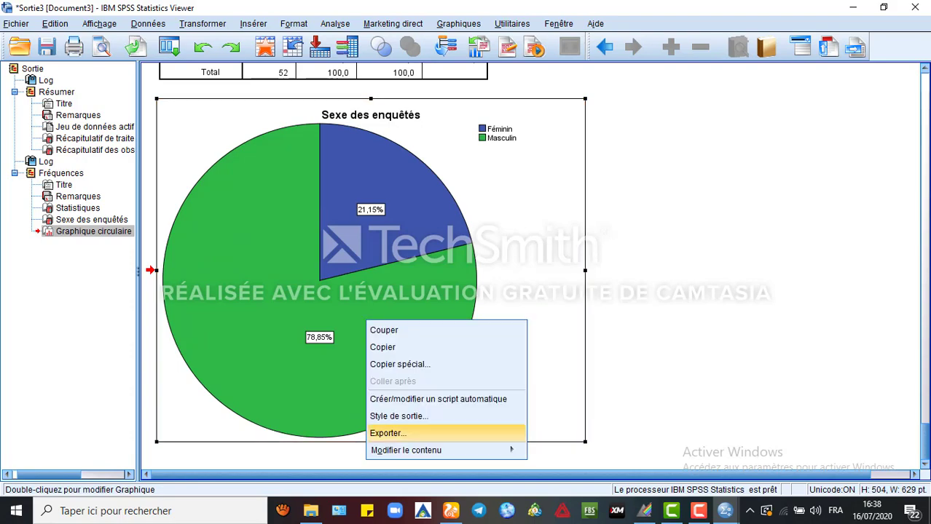
mouse_move(437, 450)
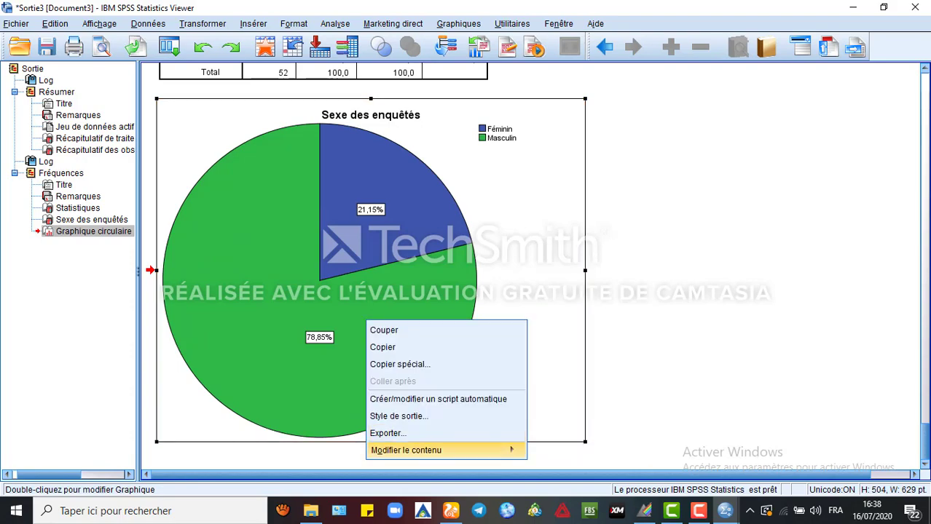
left_click(579, 453)
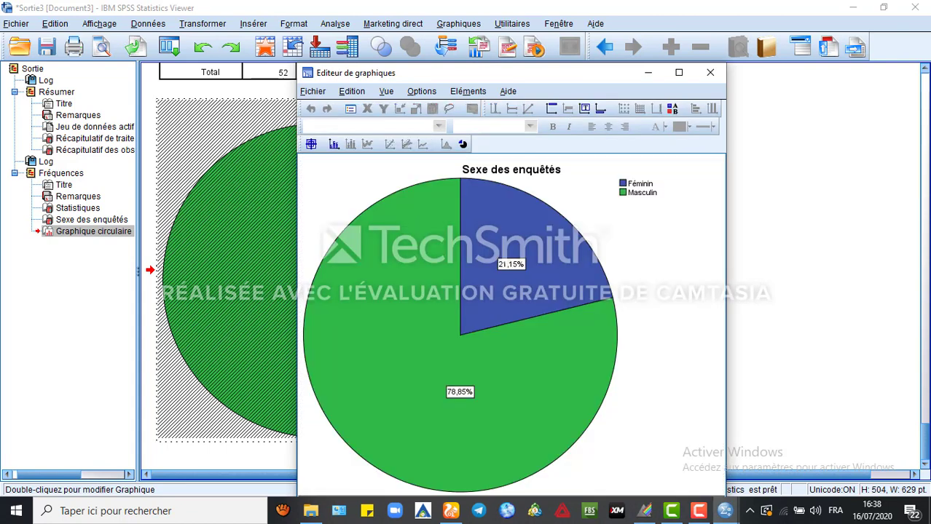
Hide the data labels on the pie chart.
left_click(467, 92)
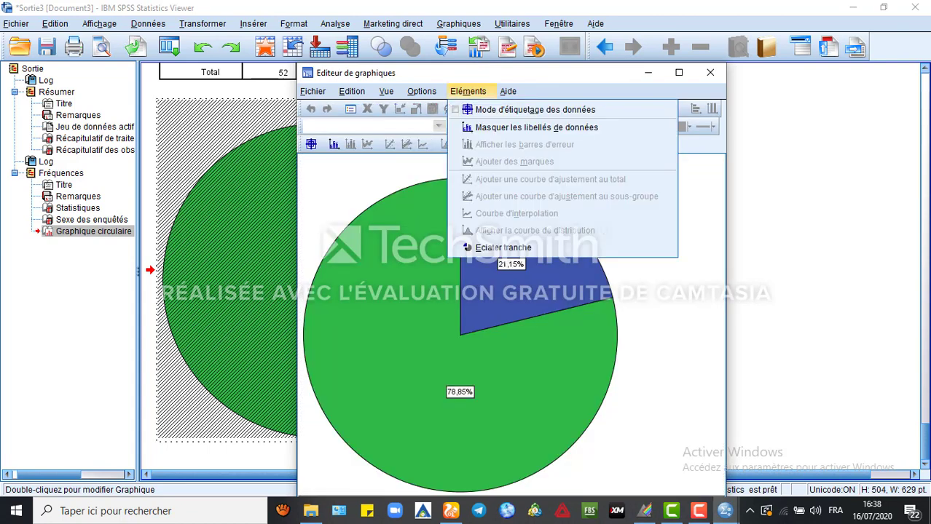
key("Down")
key("Down")
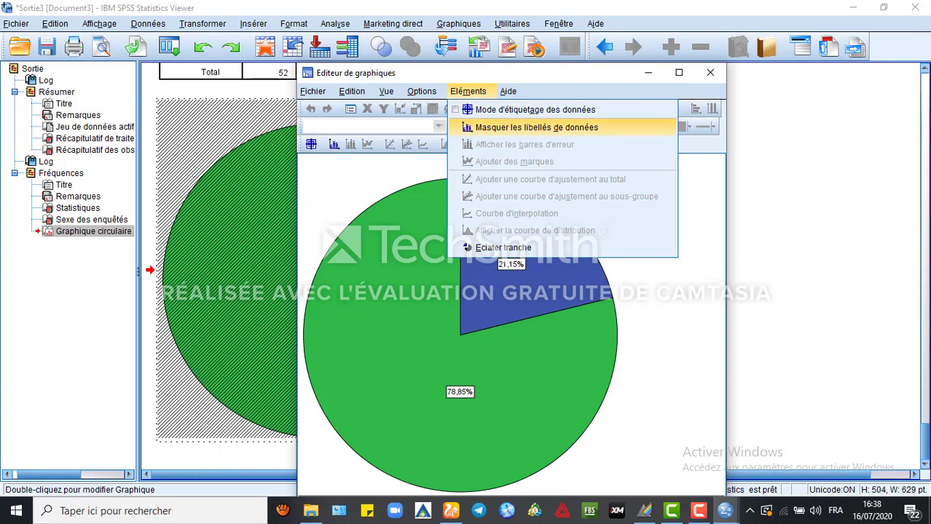
key("Return")
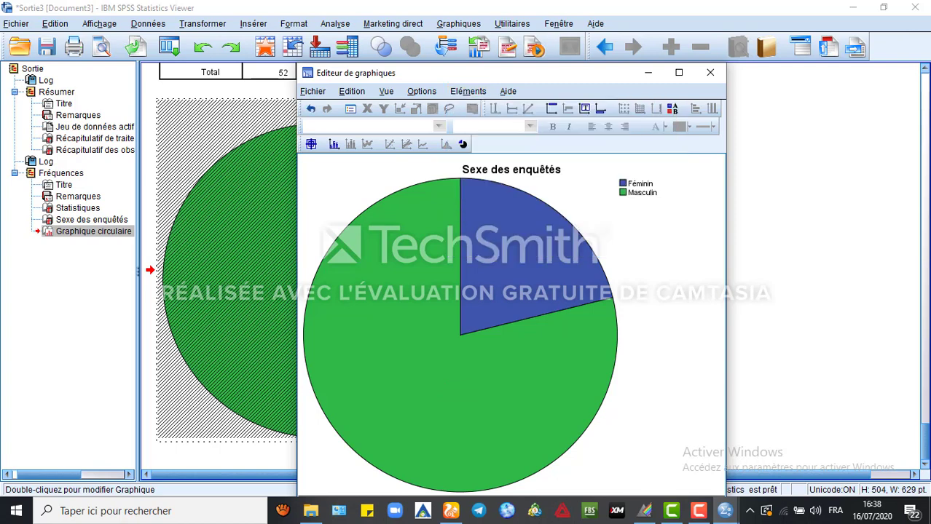
Show the pie's data labels with Sexe des enquêtés (Q.1) added to the percentage, apply it and close the chart editor.
left_click(466, 357)
left_click(468, 92)
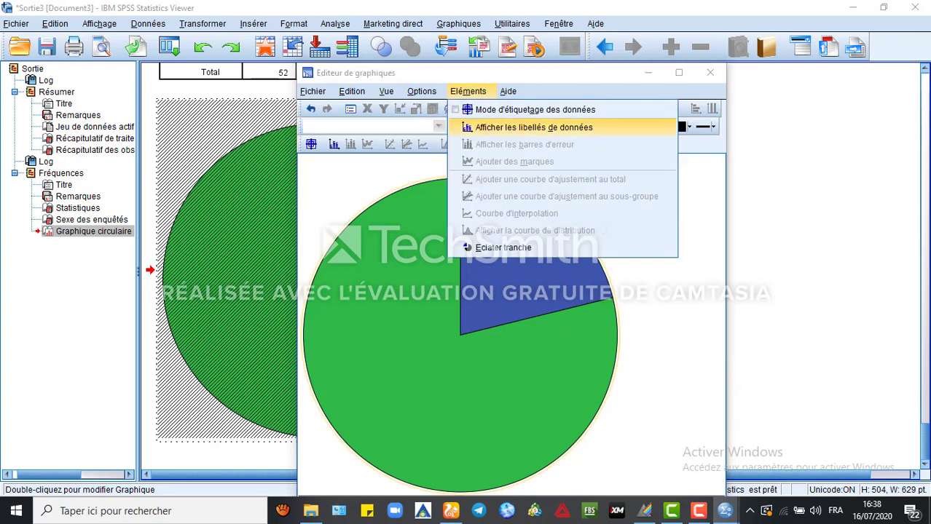
key("Return")
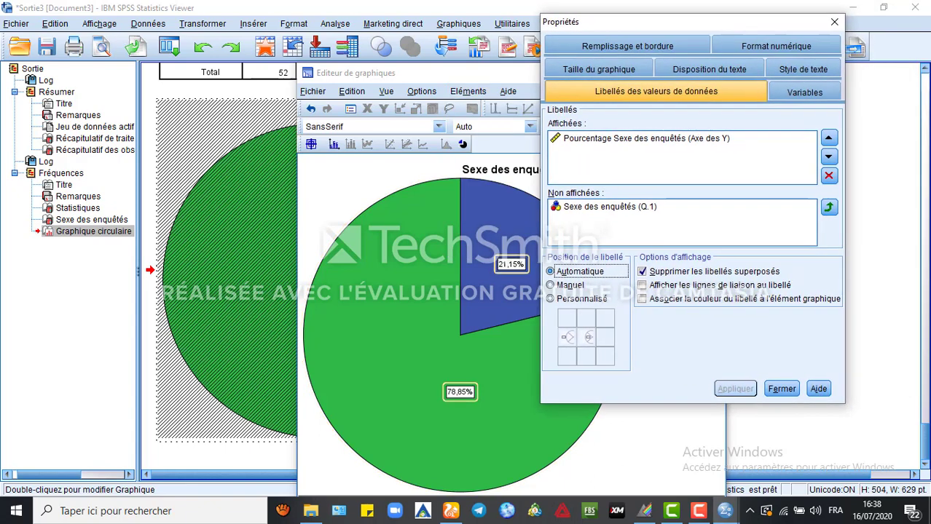
left_click(610, 207)
left_click(828, 207)
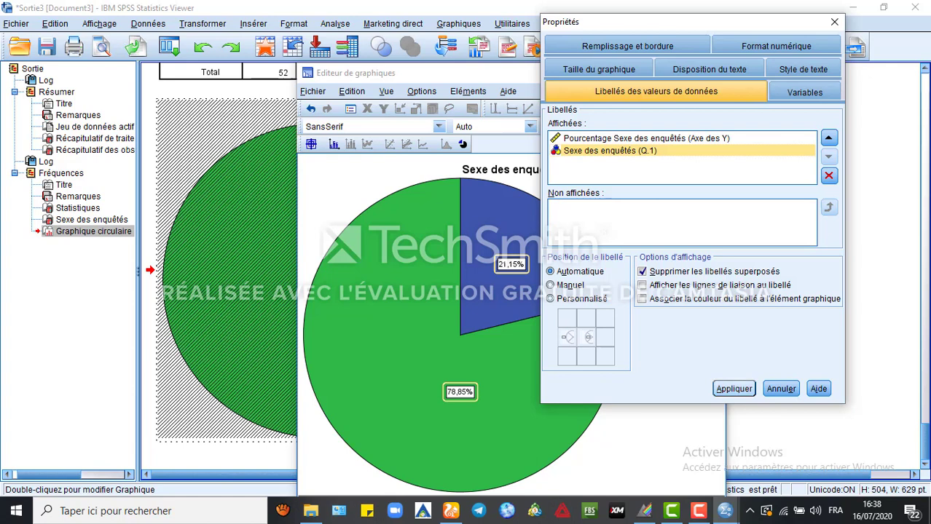
left_click(734, 388)
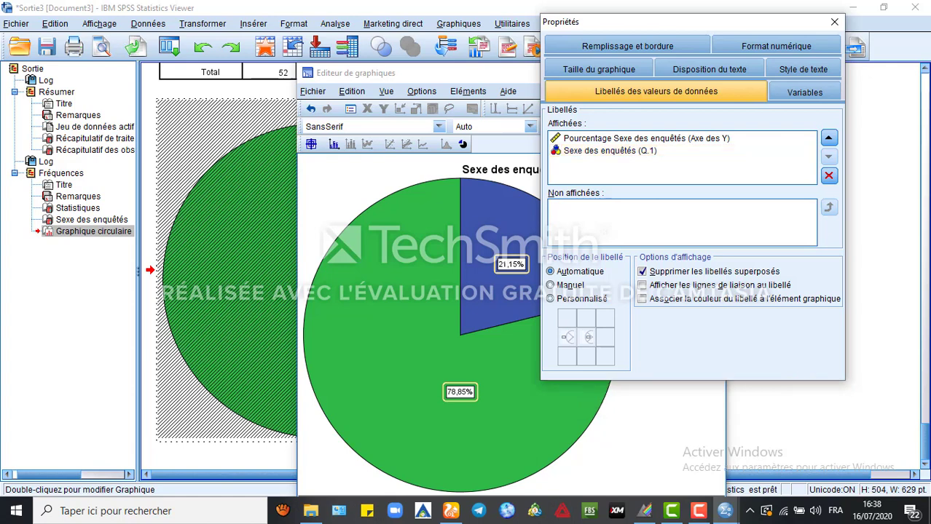
left_click(781, 365)
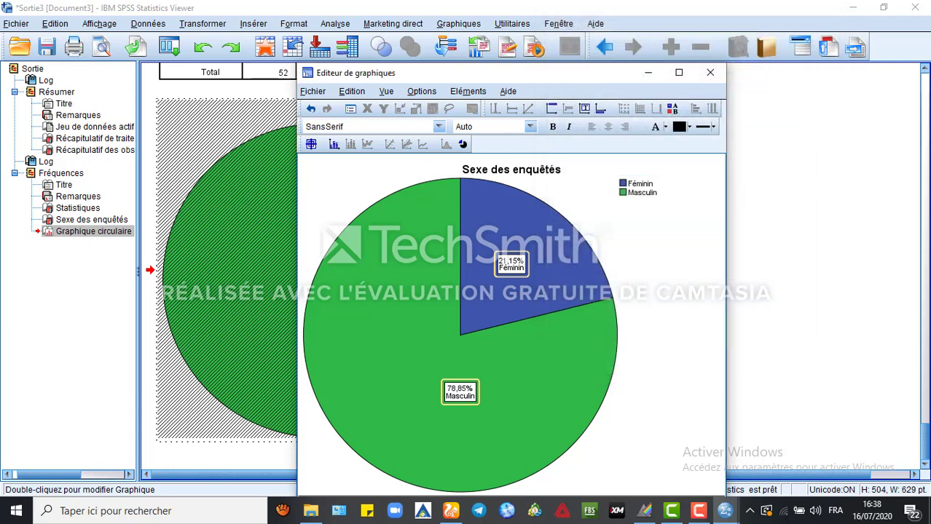
left_click(710, 72)
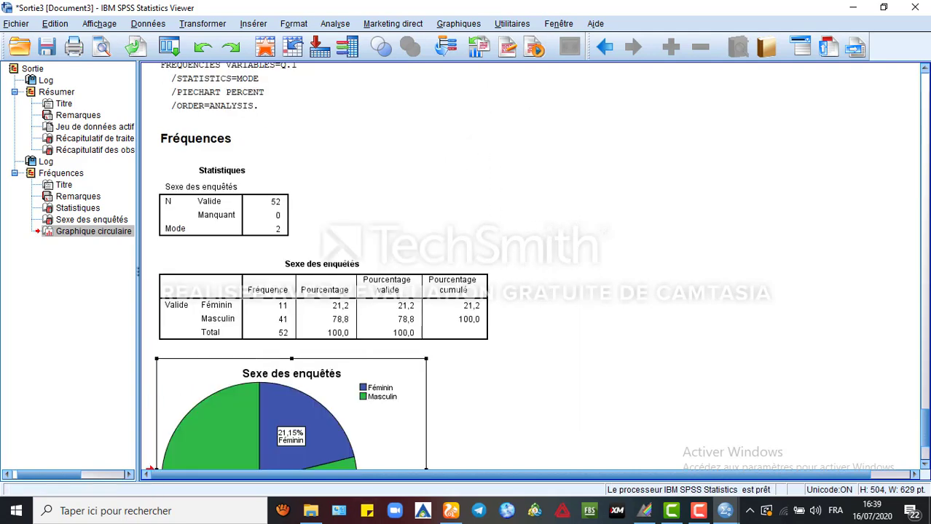
Reopen the pie chart for editing and explode both of its slices.
left_click_drag(924, 430, 924, 443)
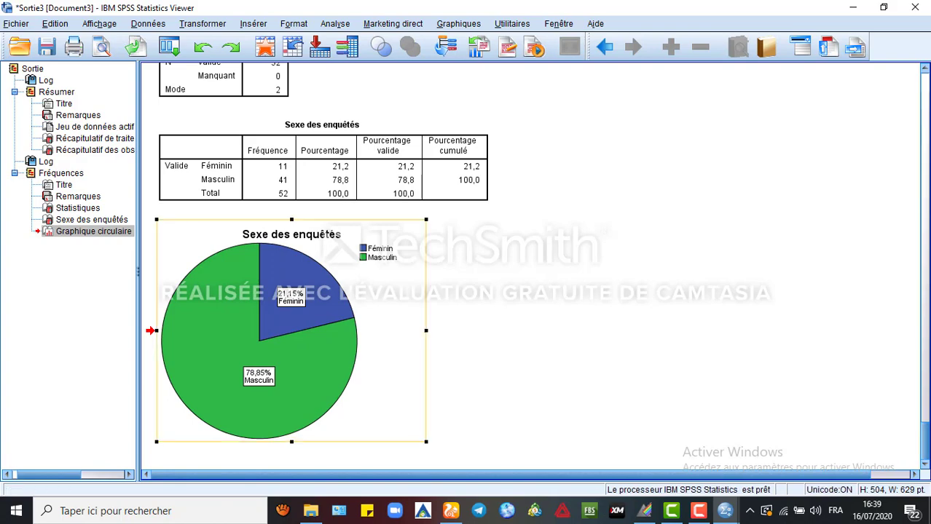
double_click(291, 331)
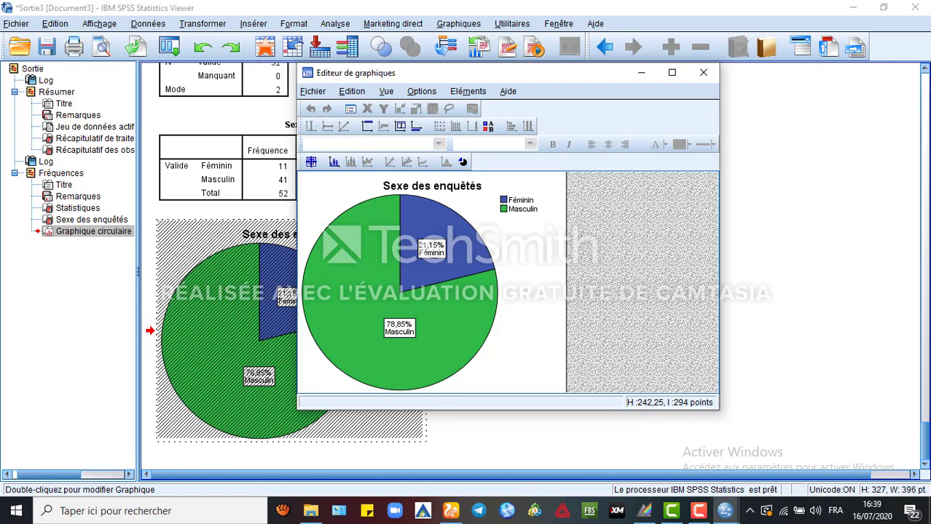
double_click(473, 144)
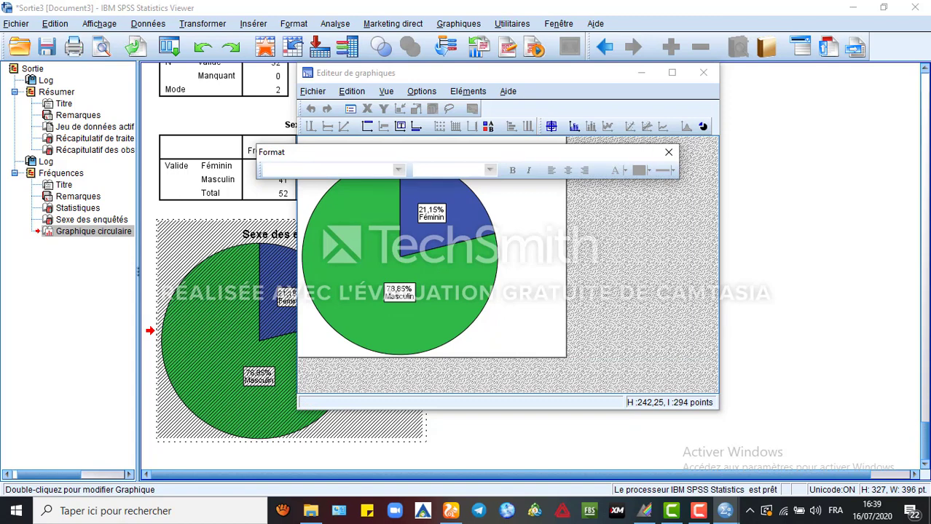
left_click(668, 152)
left_click(457, 219)
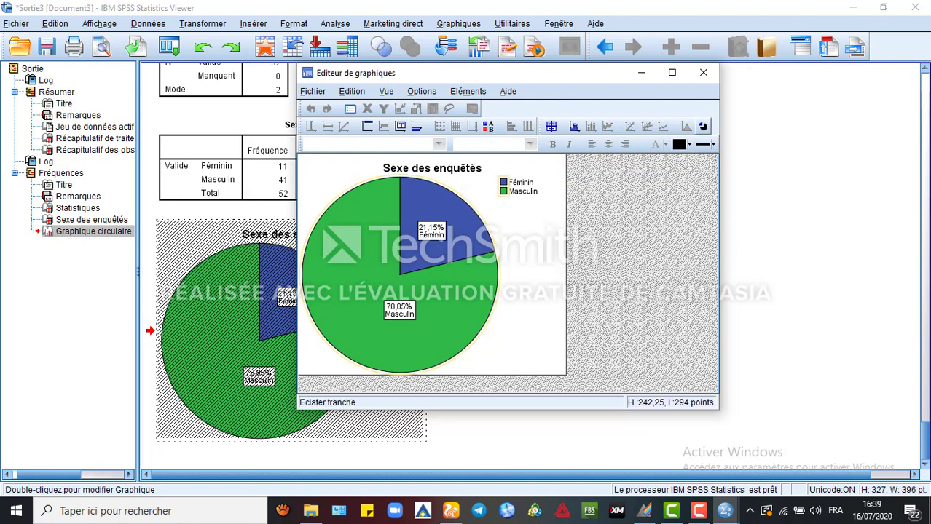
left_click(702, 127)
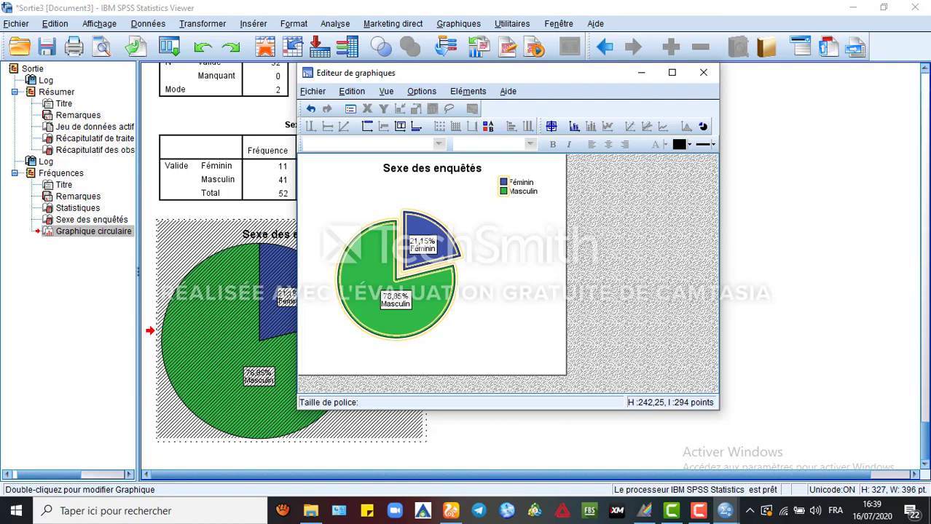
Examine the exploded pie's chart size, fill and border, variables and categories properties.
key("ctrl+t")
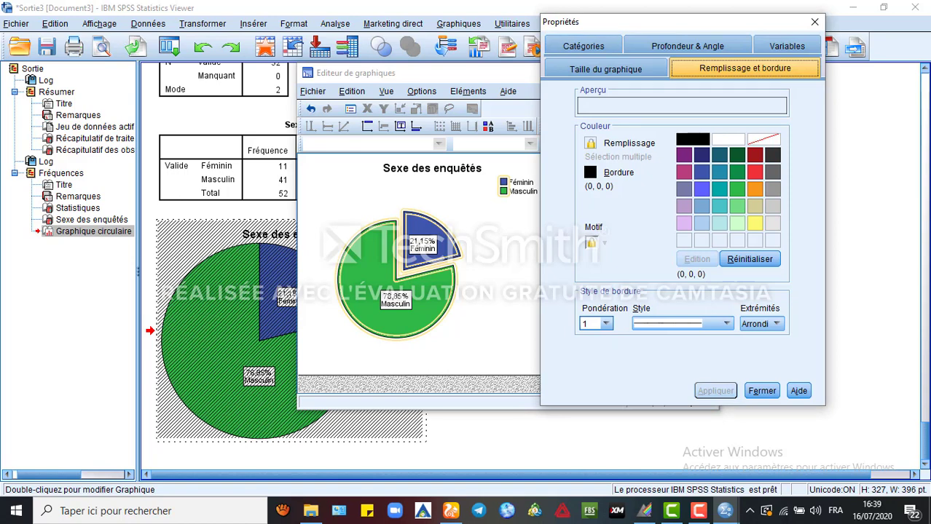
left_click(605, 69)
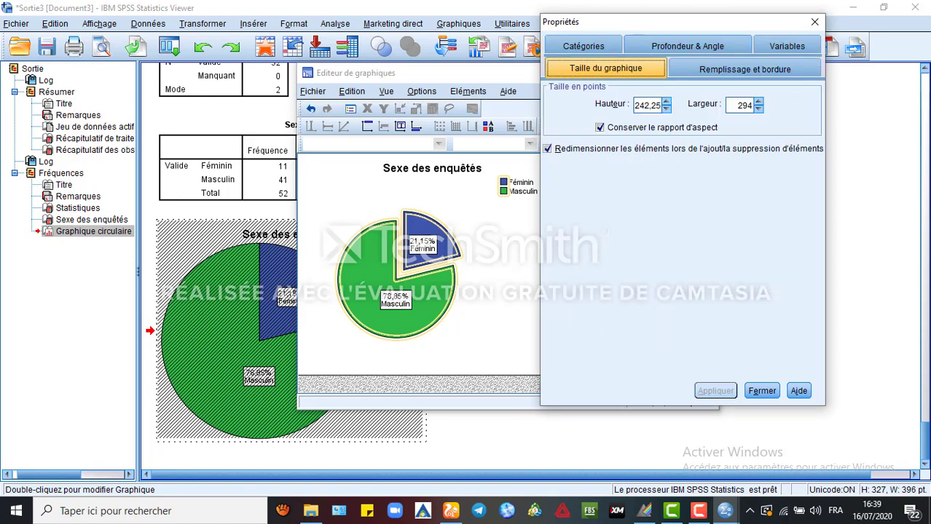
left_click(687, 46)
left_click(786, 69)
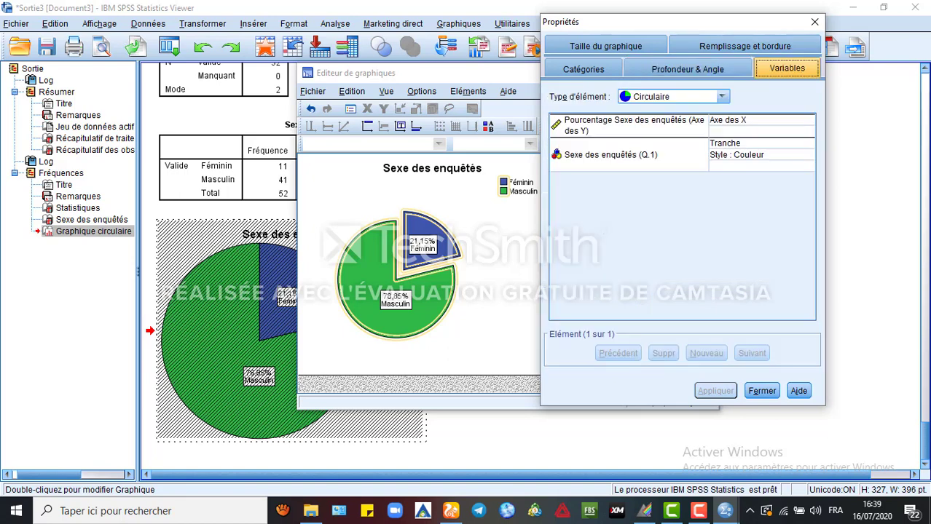
left_click(744, 46)
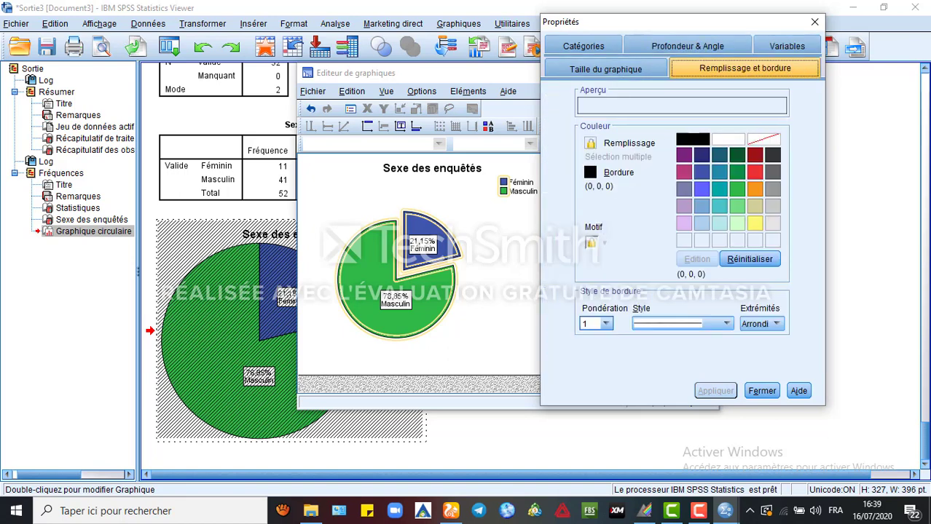
key("ctrl+Tab")
key("ctrl+Tab")
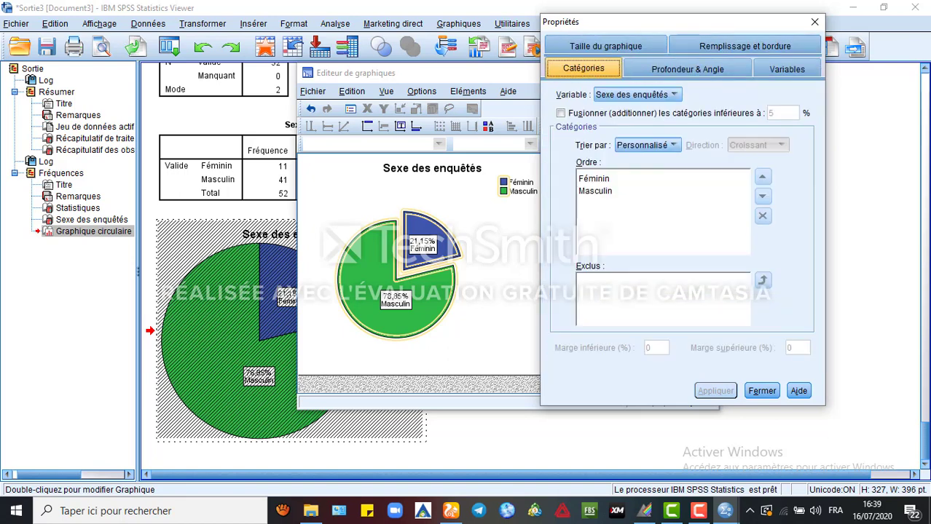
key("ctrl+Tab")
left_click(605, 70)
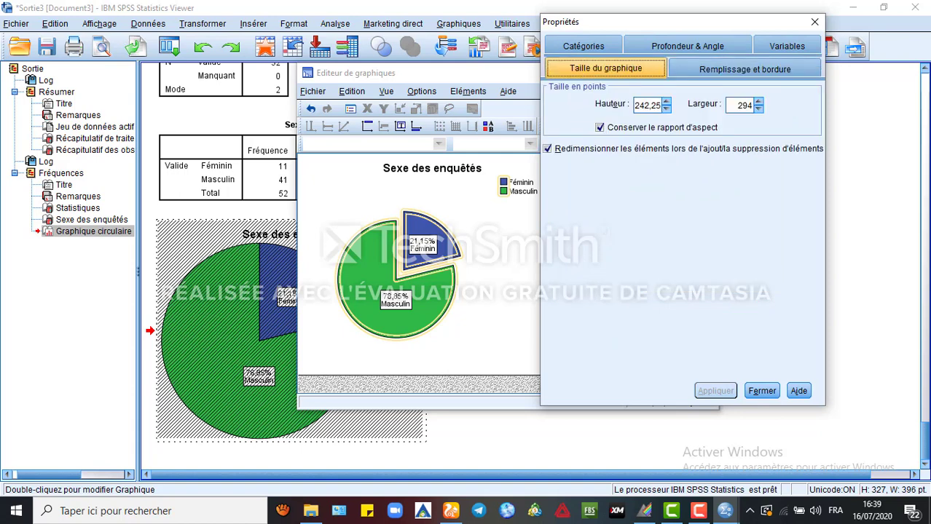
left_click(745, 69)
Apply the 3D effect to the pie chart, dismiss its properties and close the chart editor.
left_click(687, 46)
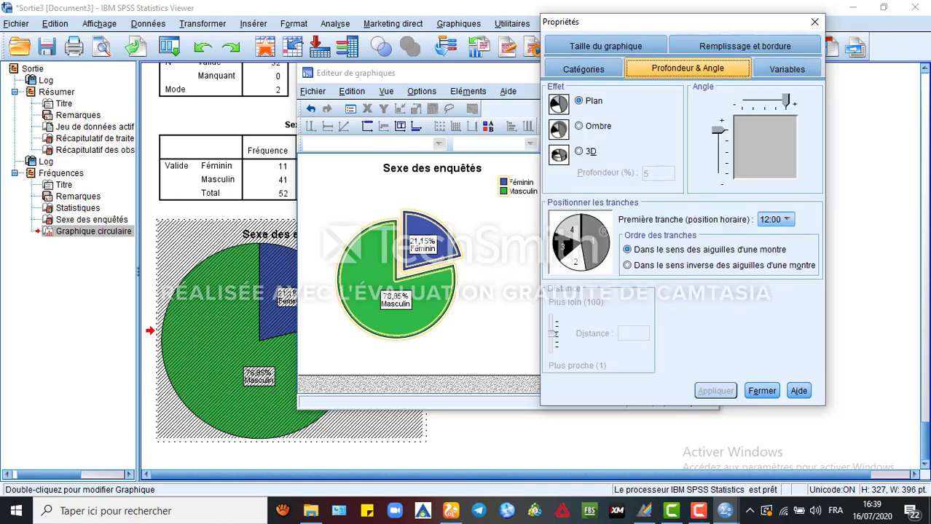
left_click(579, 151)
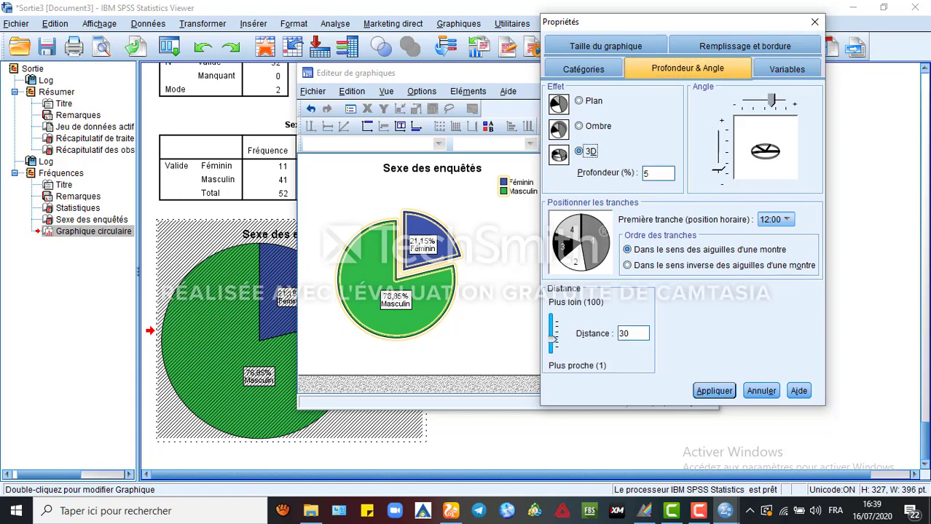
left_click(714, 391)
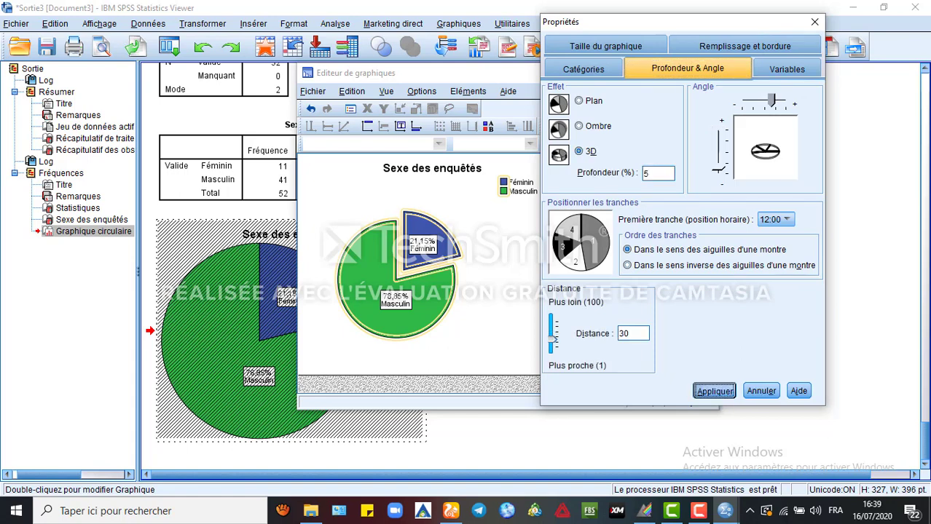
left_click(762, 391)
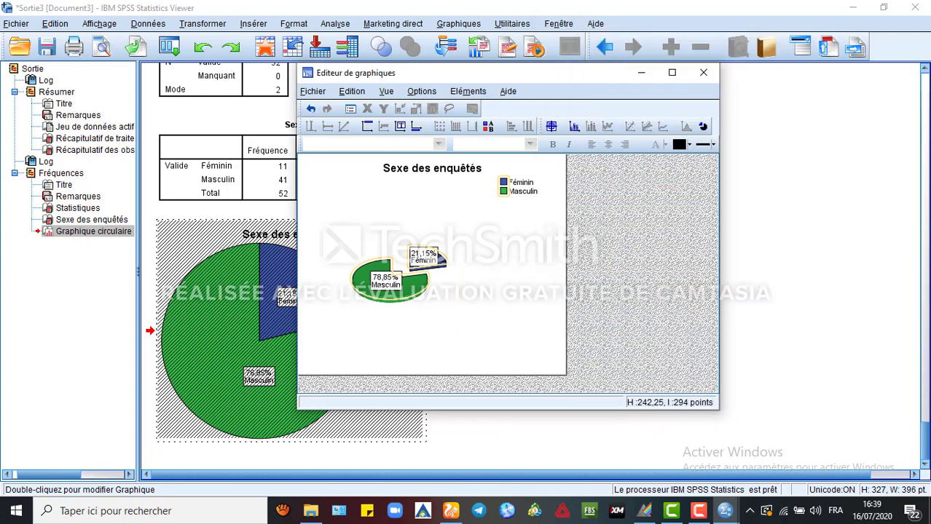
left_click(703, 72)
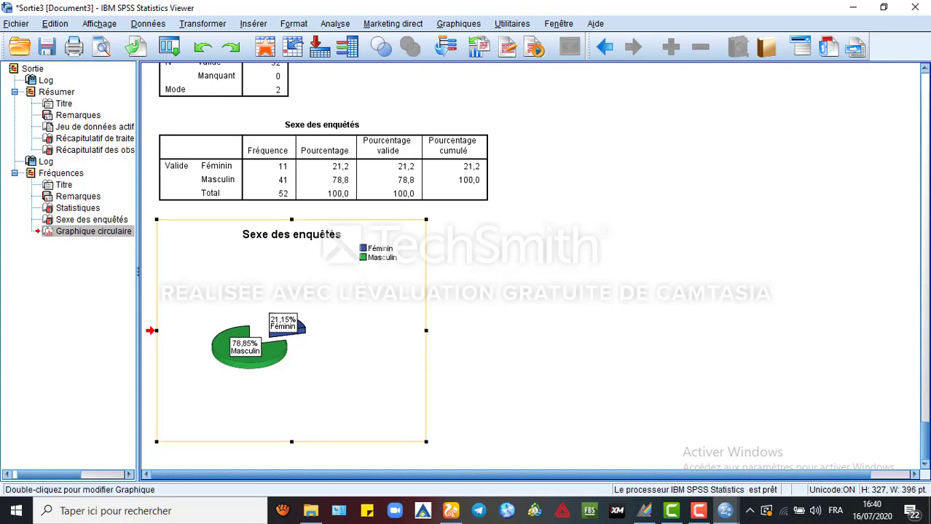
Reopen the 3D pie chart in a separate window, return its exploded slices to the pie, close the editor and deselect the chart.
right_click(314, 334)
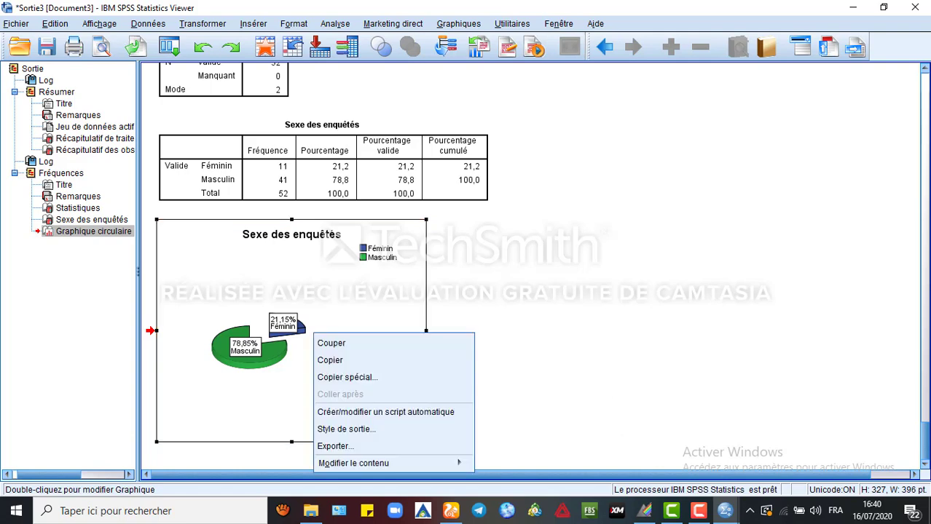
mouse_move(354, 463)
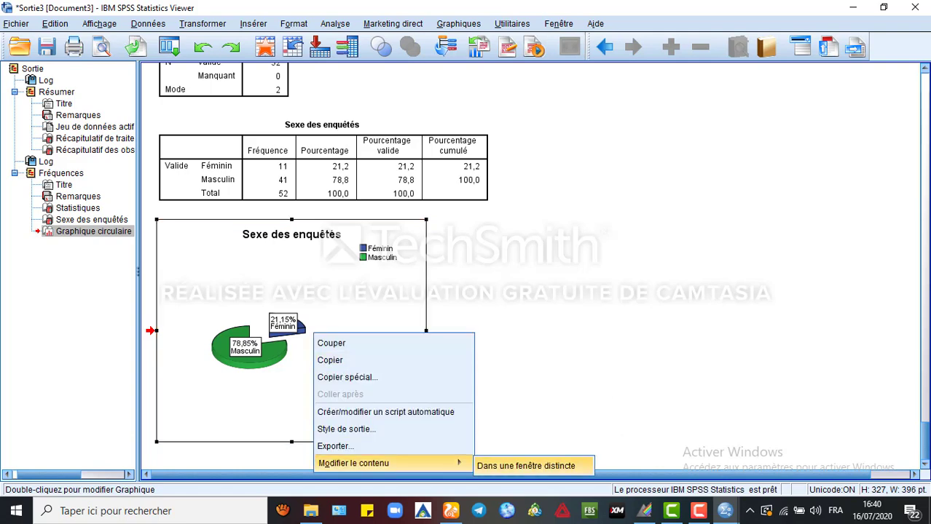
left_click(525, 465)
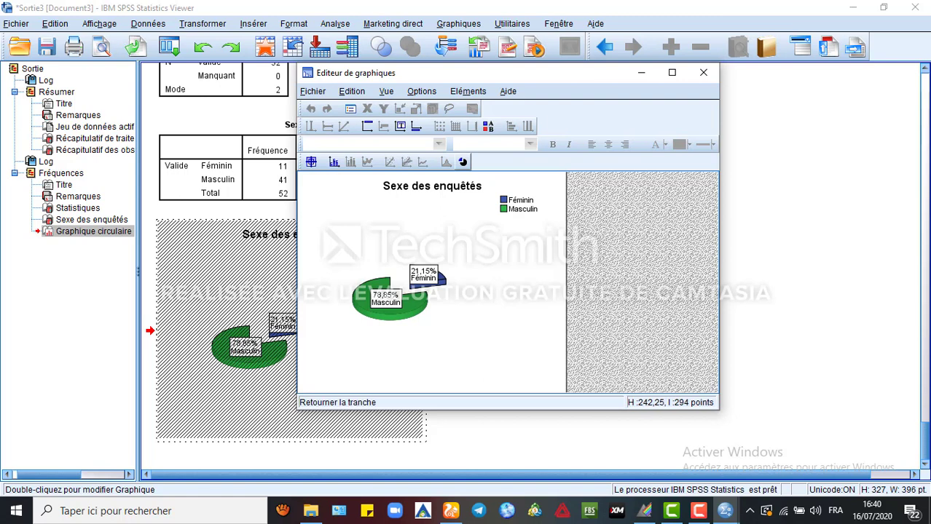
left_click(462, 162)
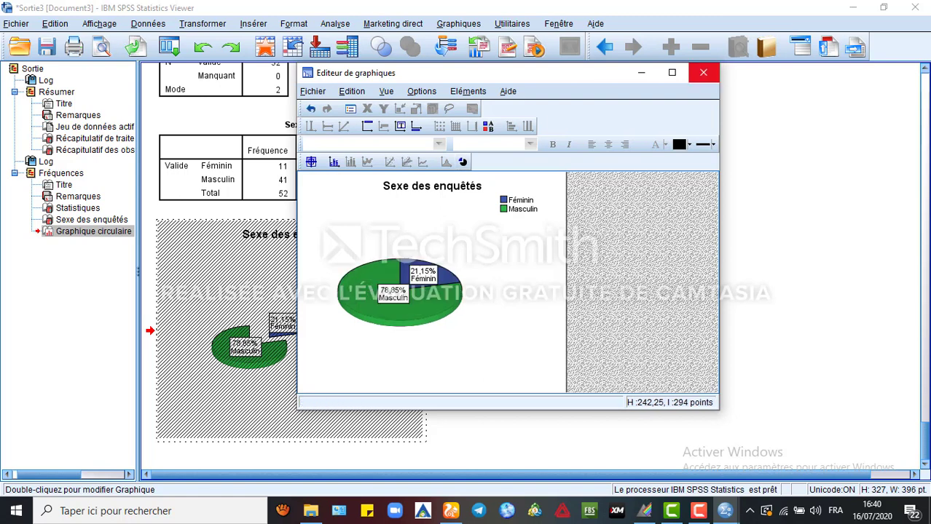
left_click(703, 72)
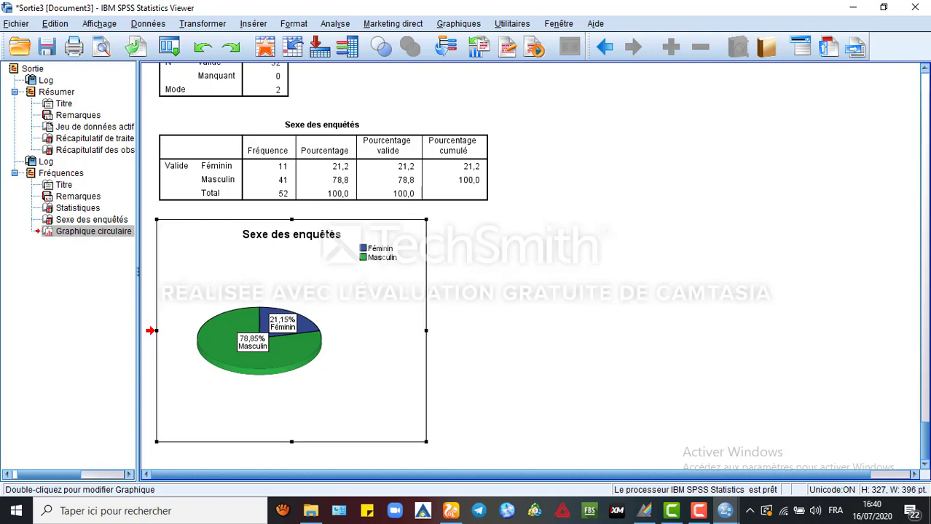
left_click(619, 292)
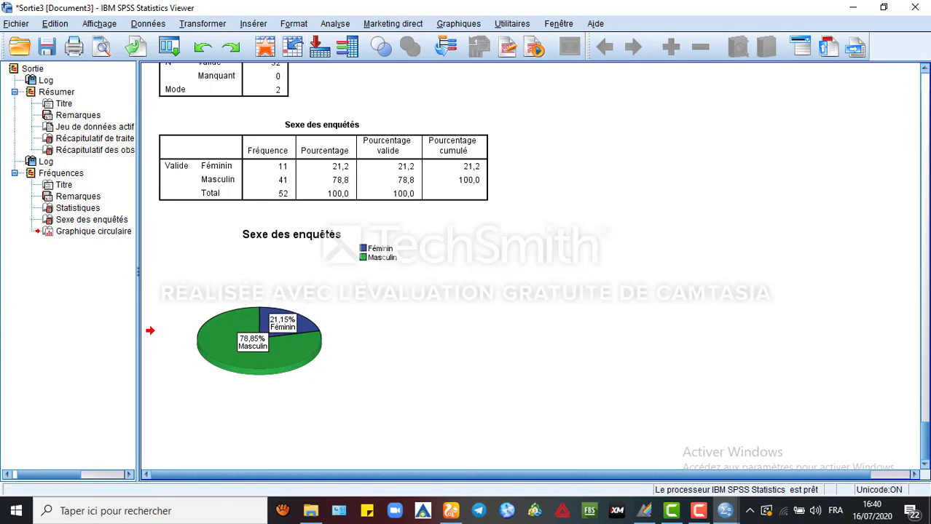
Set up a new Frequencies analysis with Age des enquêtés in place of Sexe des enquêtés as its variable.
left_click(335, 24)
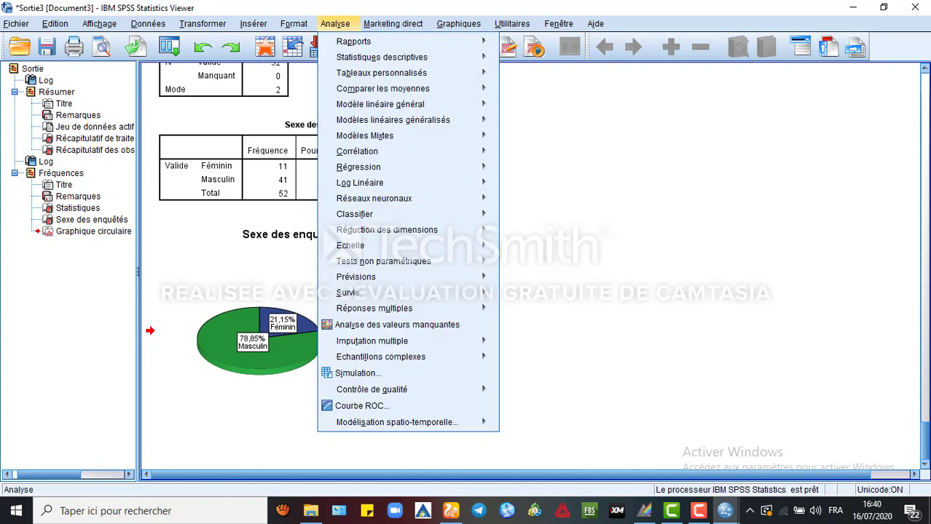
mouse_move(381, 56)
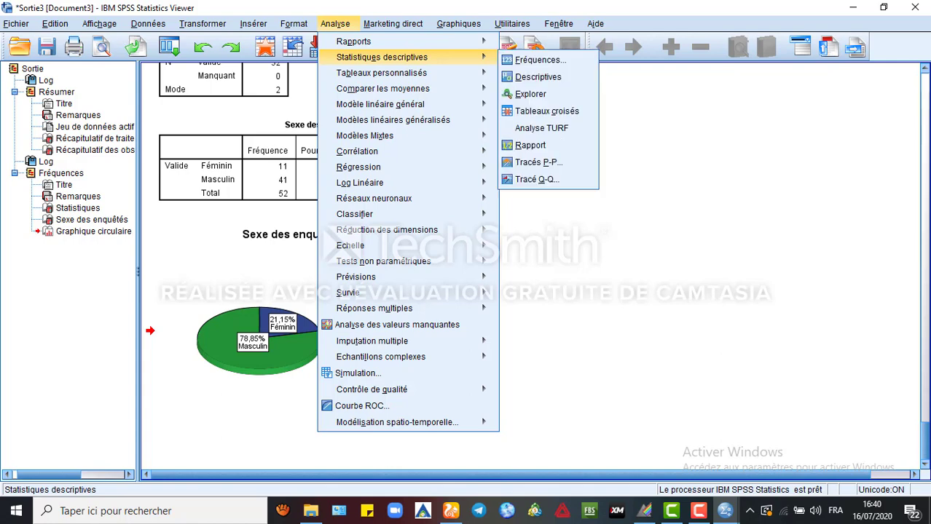
left_click(539, 60)
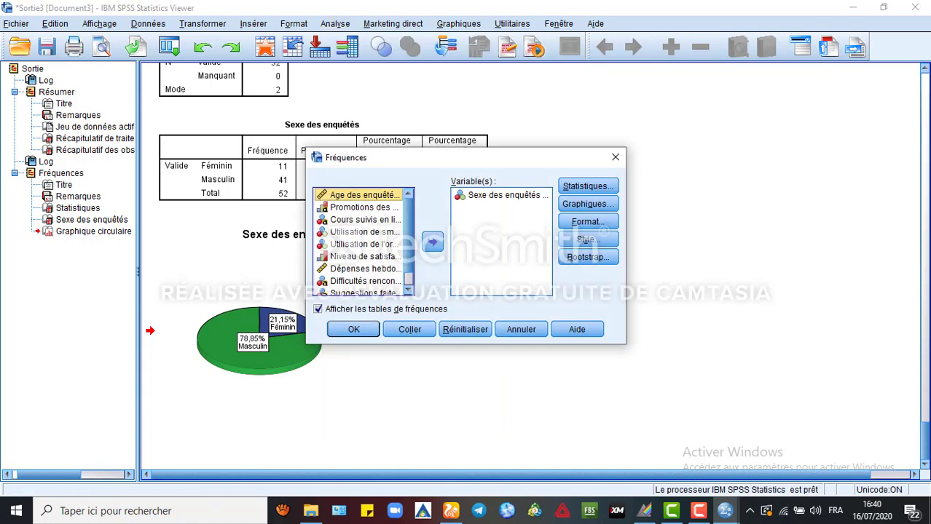
left_click(432, 241)
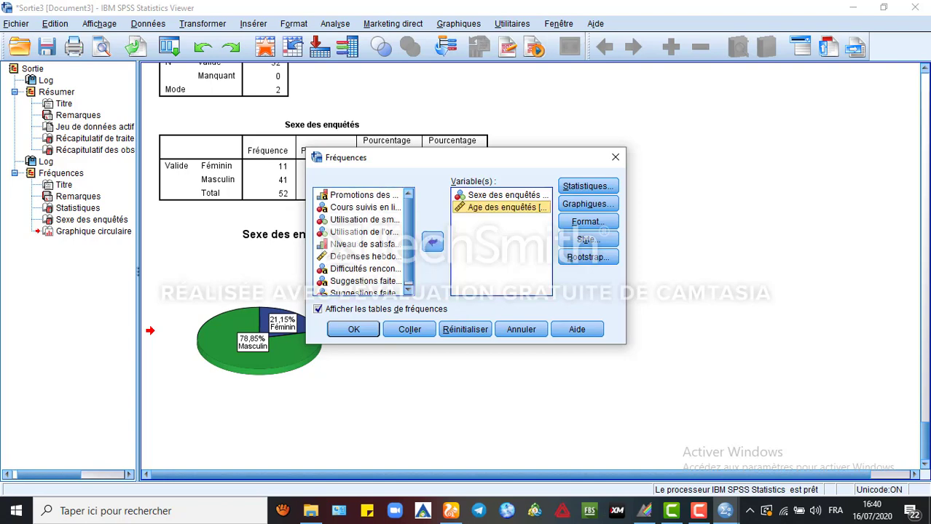
left_click(503, 196)
left_click(433, 242)
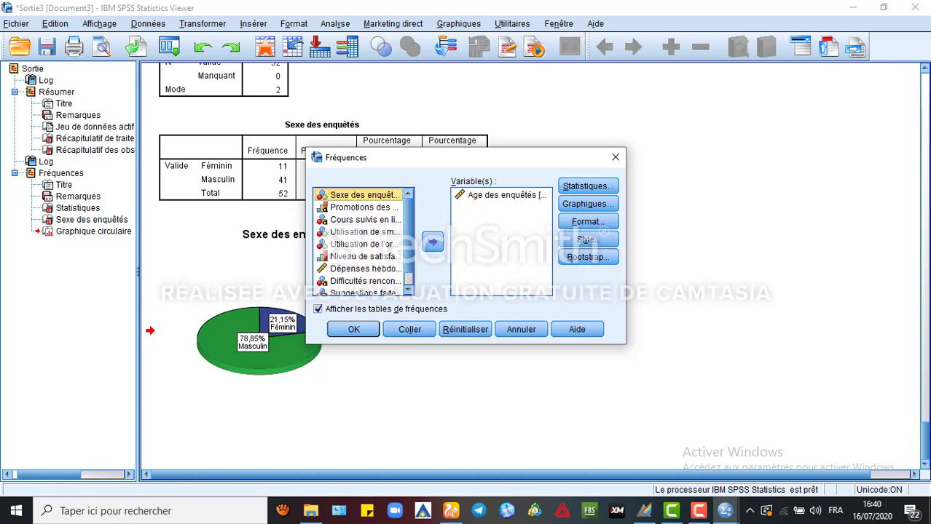
Add Quartiles, Moyenne, Médiane, Ecart type, Minimum, Maximum, Plage and Kurtosis to the statistics for the age frequencies.
key("alt+s")
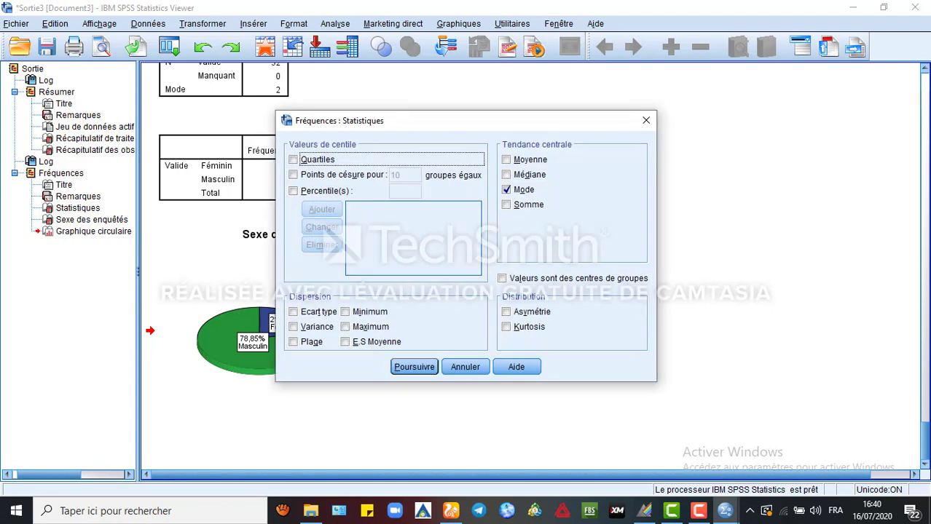
key("space")
left_click(506, 159)
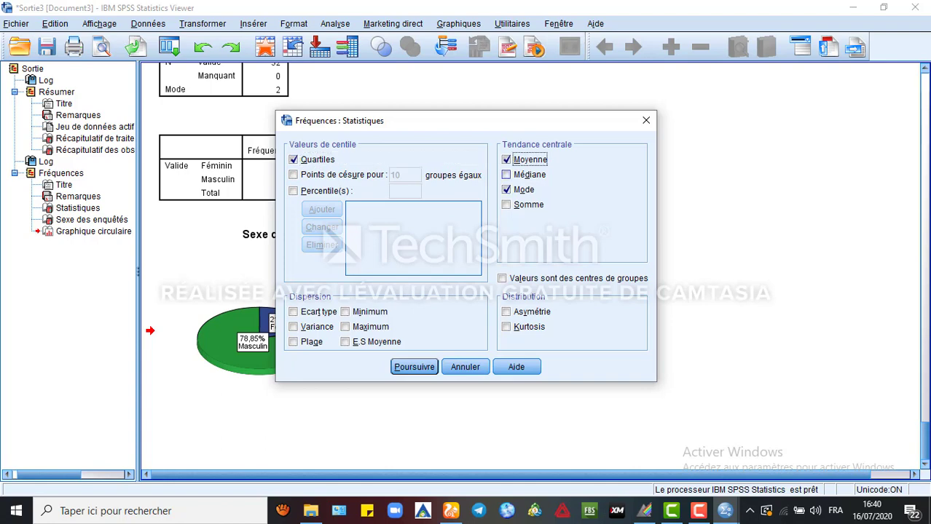
left_click(506, 175)
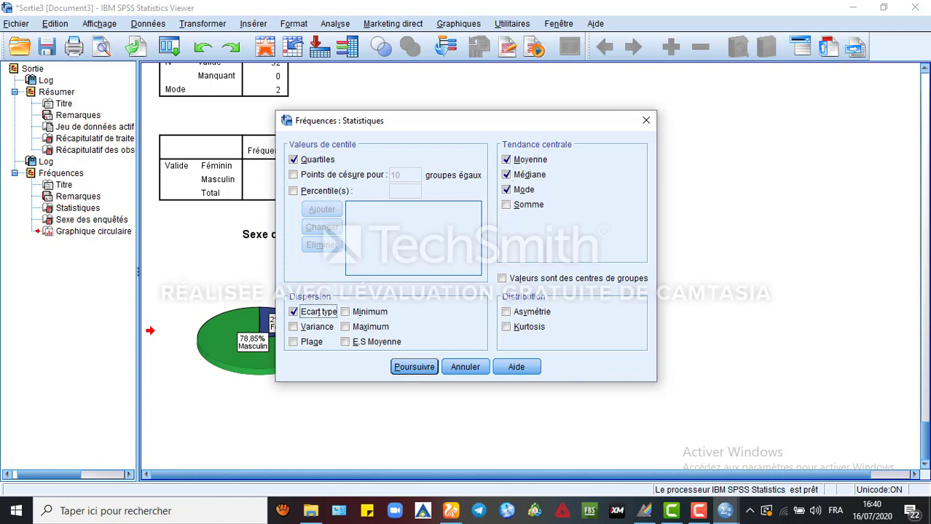
left_click(346, 312)
left_click(345, 327)
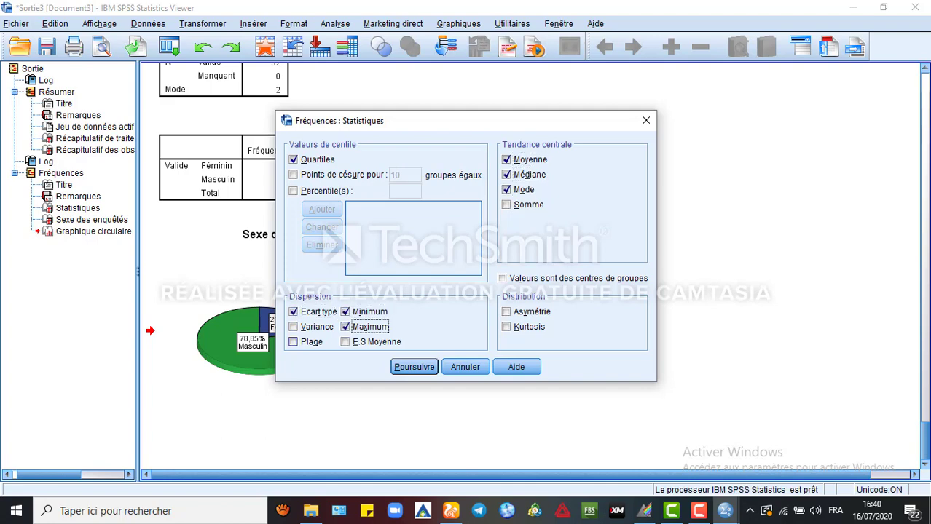
left_click(294, 342)
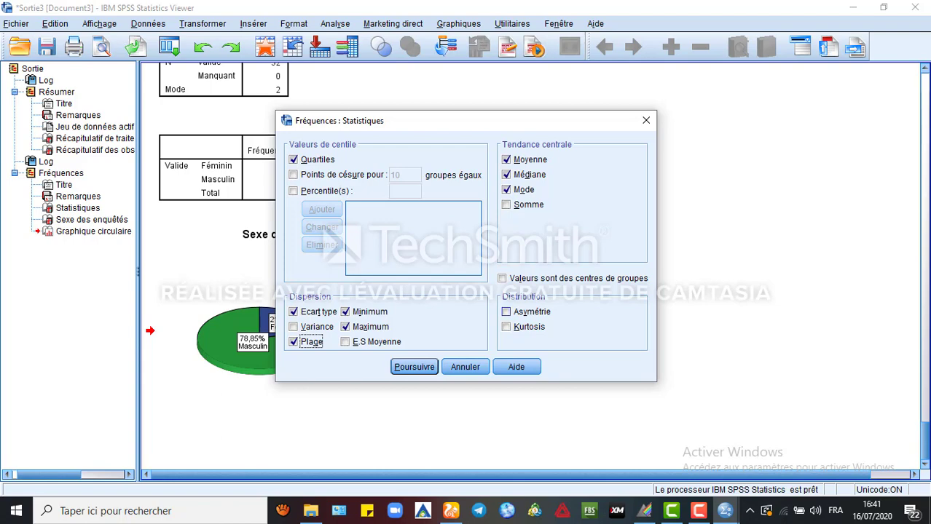
left_click(506, 327)
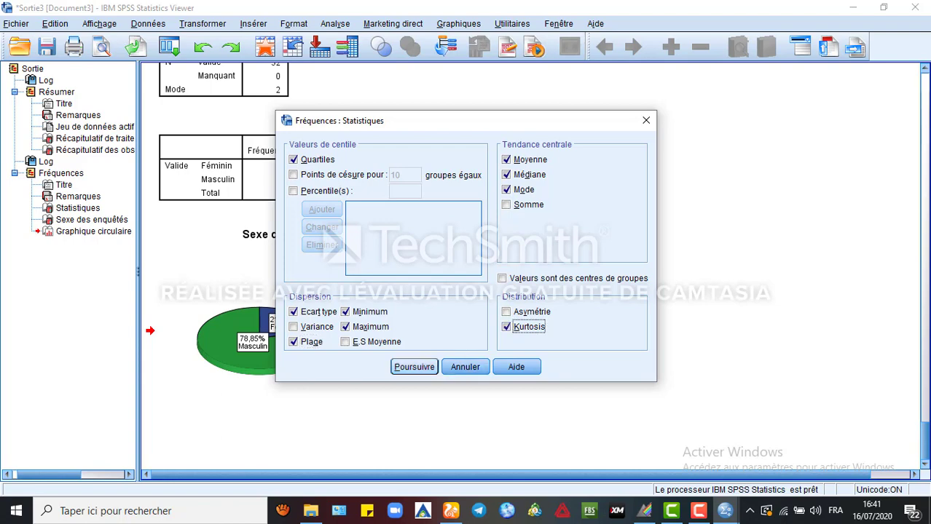
left_click(414, 366)
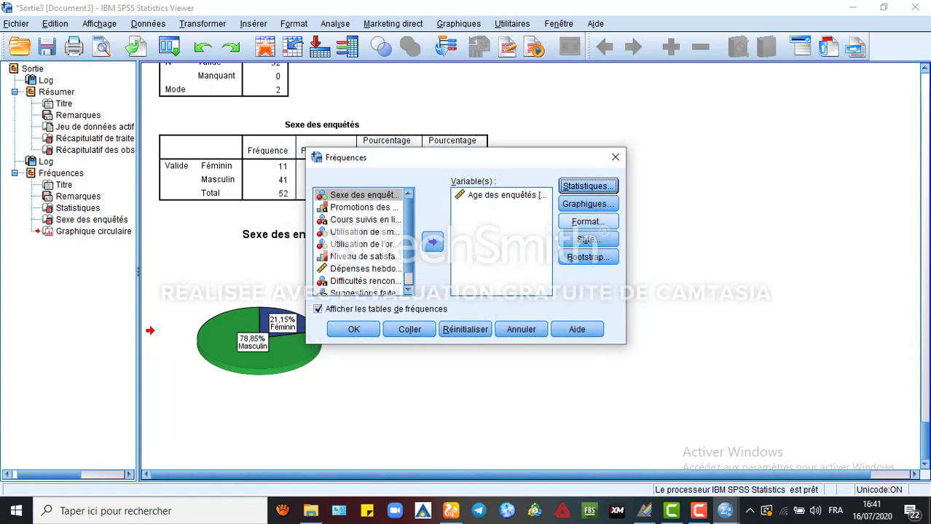
Choose bar charts (Graphiques à barres) for the age frequencies and run the analysis.
left_click(588, 204)
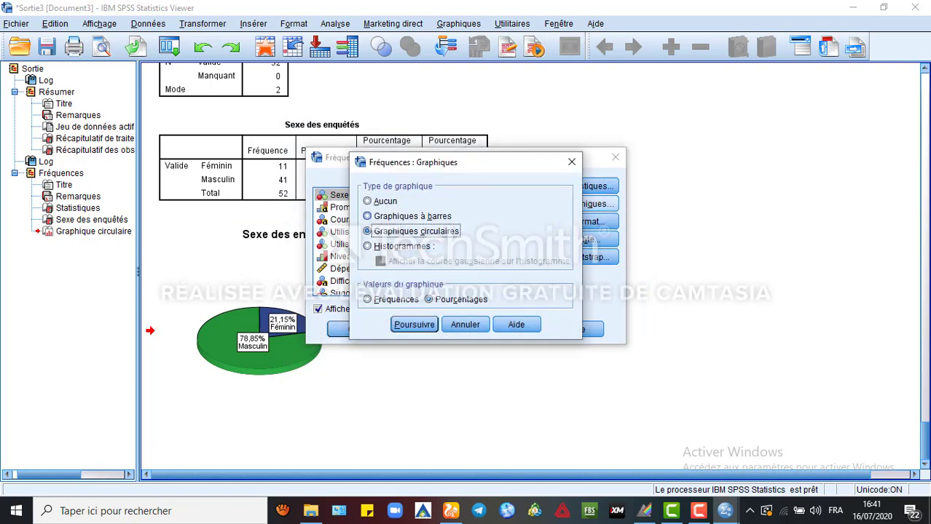
left_click(367, 216)
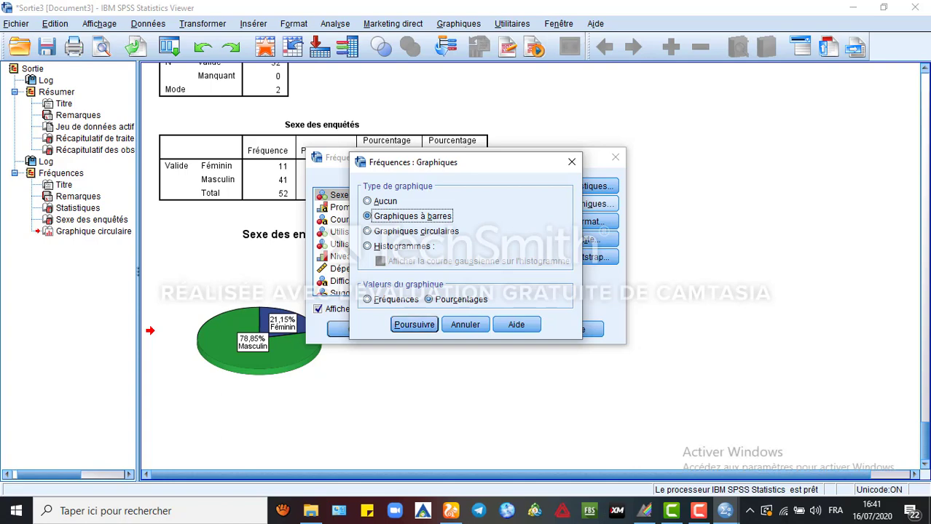
key("Return")
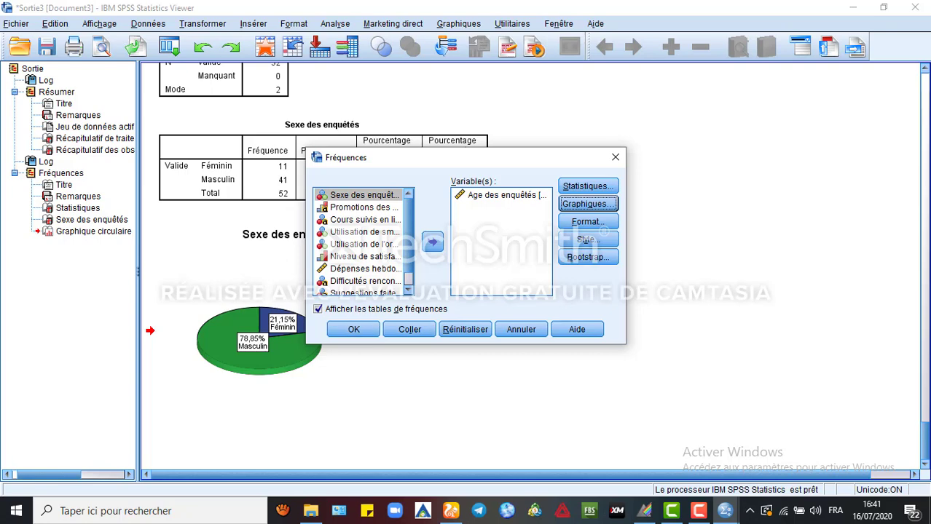
key("Return")
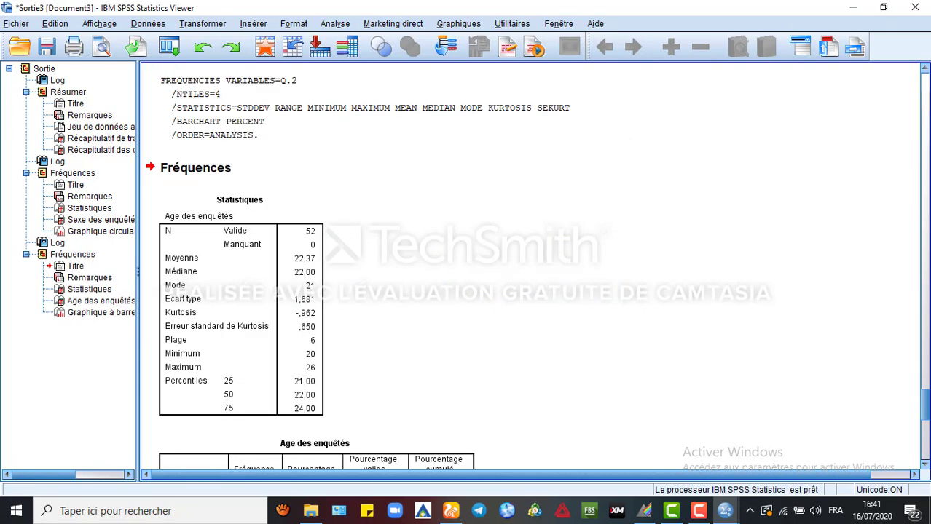
Delete the syntax log above the age frequencies output and examine the age statistics table.
left_click(231, 109)
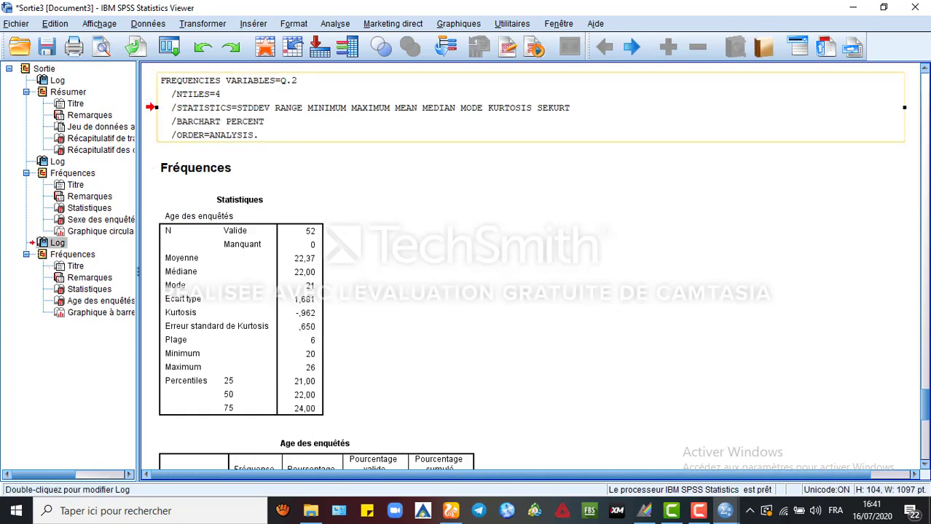
key("Delete")
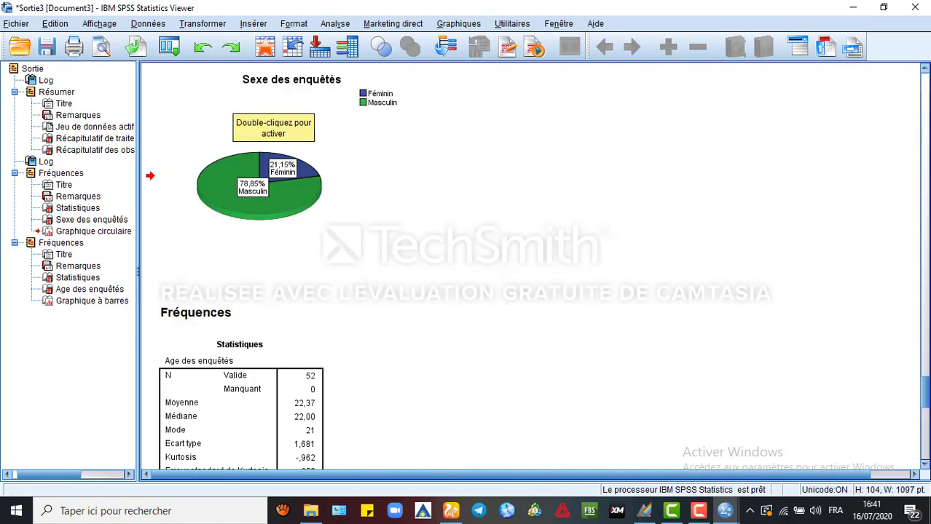
scroll(240, 466, "down", 5)
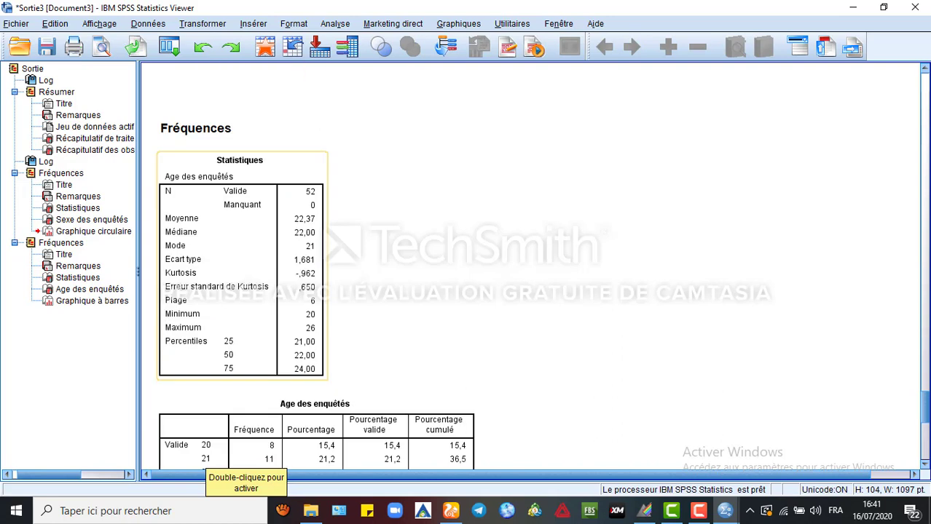
left_click(242, 284)
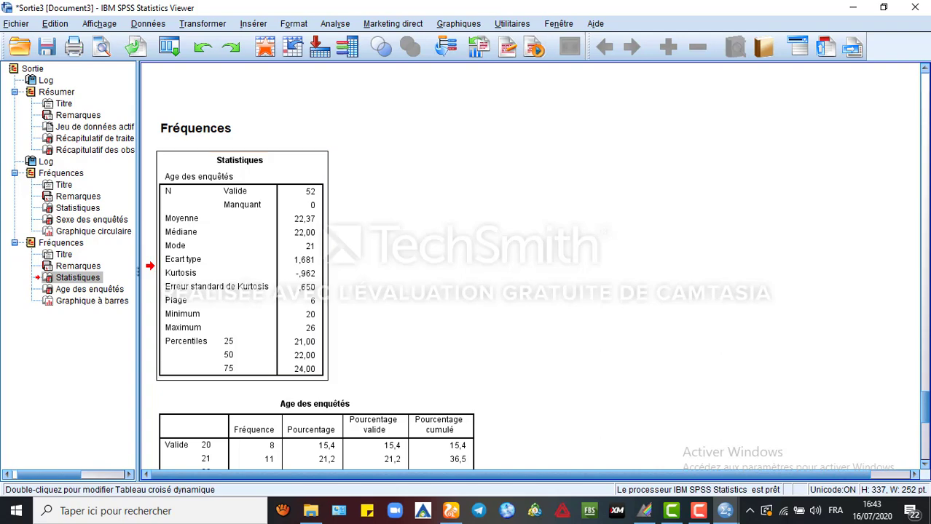
Add percentage data labels to the bars of the Age des enquêtés chart and close the chart editor.
scroll(313, 291, "down", 5)
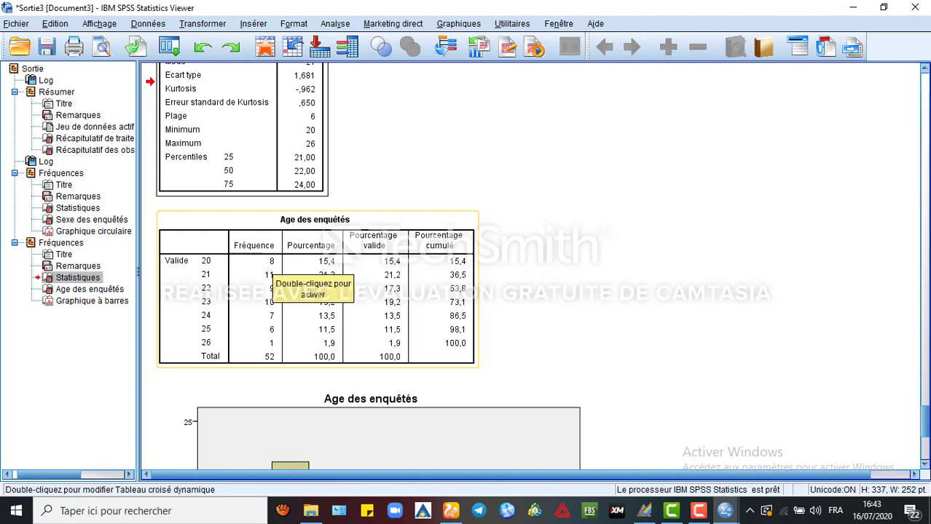
scroll(269, 291, "down", 5)
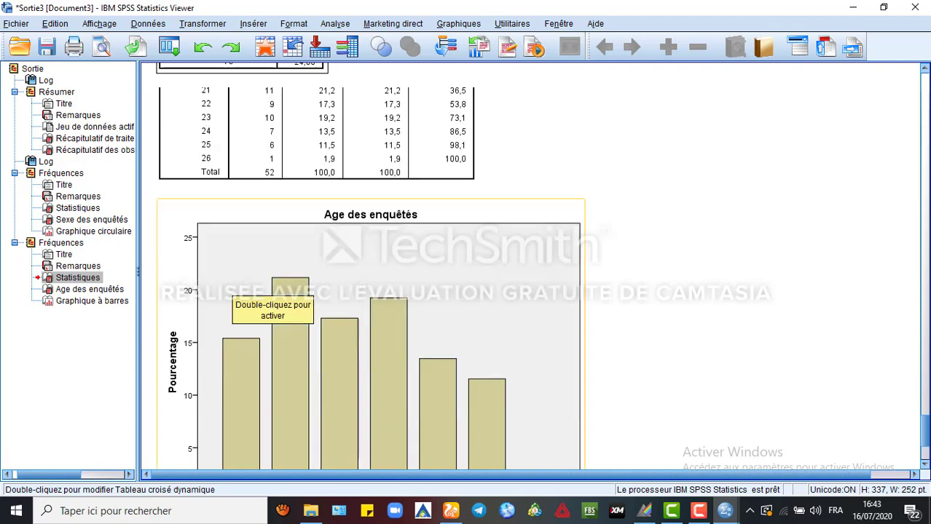
scroll(270, 291, "down", 3)
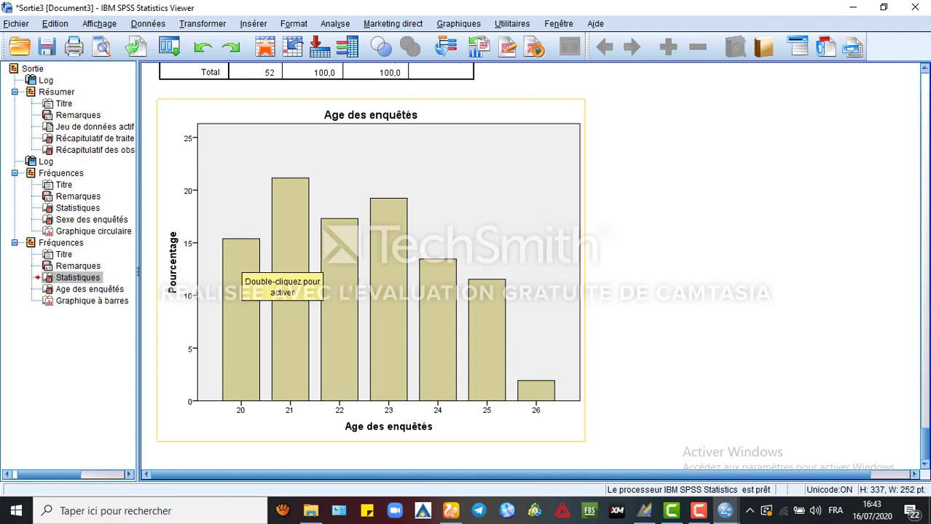
double_click(241, 268)
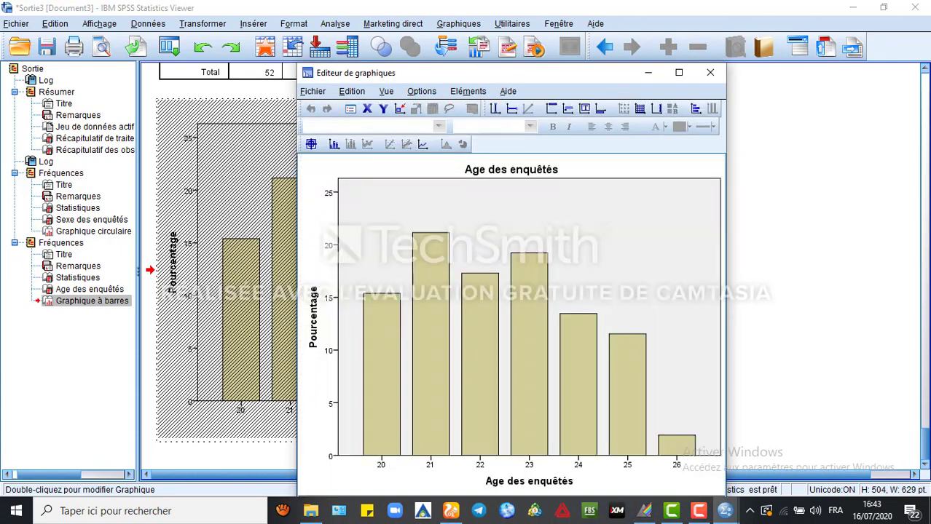
left_click(467, 91)
left_click(507, 127)
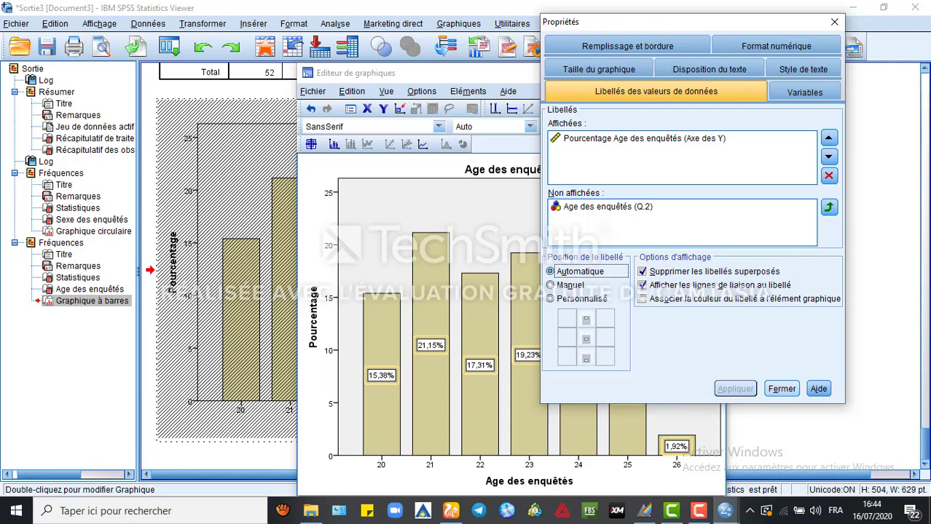
left_click(781, 389)
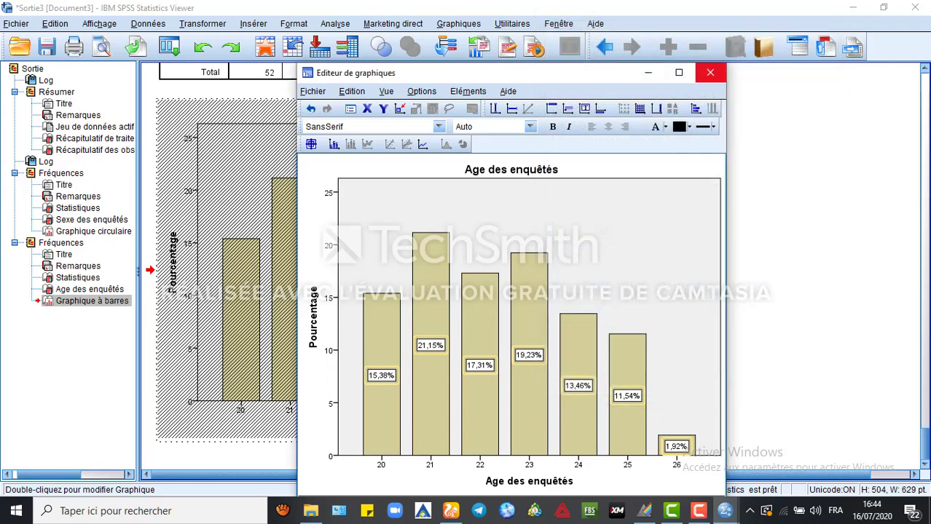
left_click(709, 73)
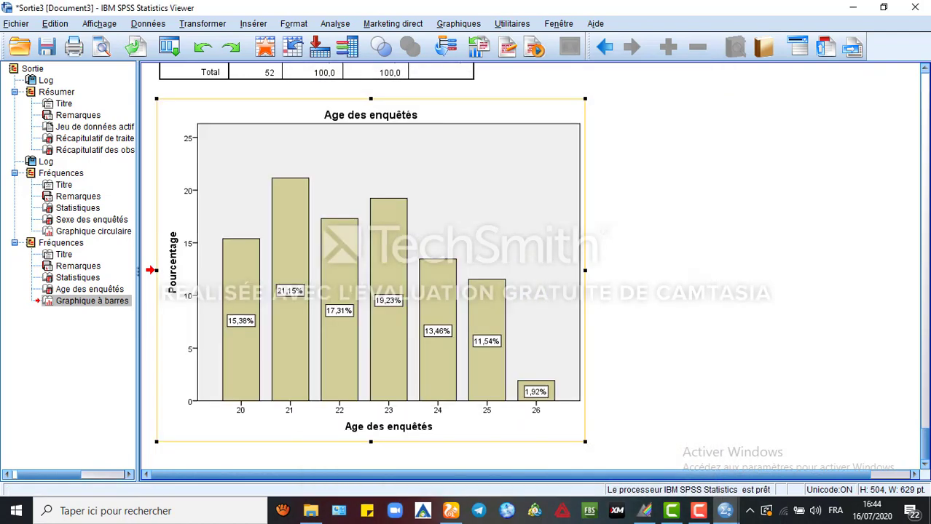
Start a Descriptives analysis with Age des enquêtés as its only variable.
scroll(531, 269, "up", 10)
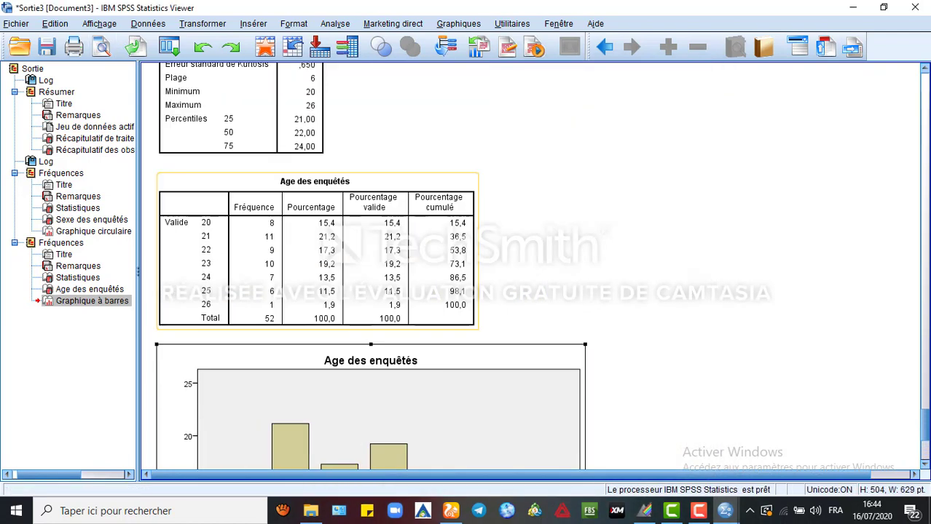
scroll(532, 270, "up", 5)
scroll(531, 269, "down", 15)
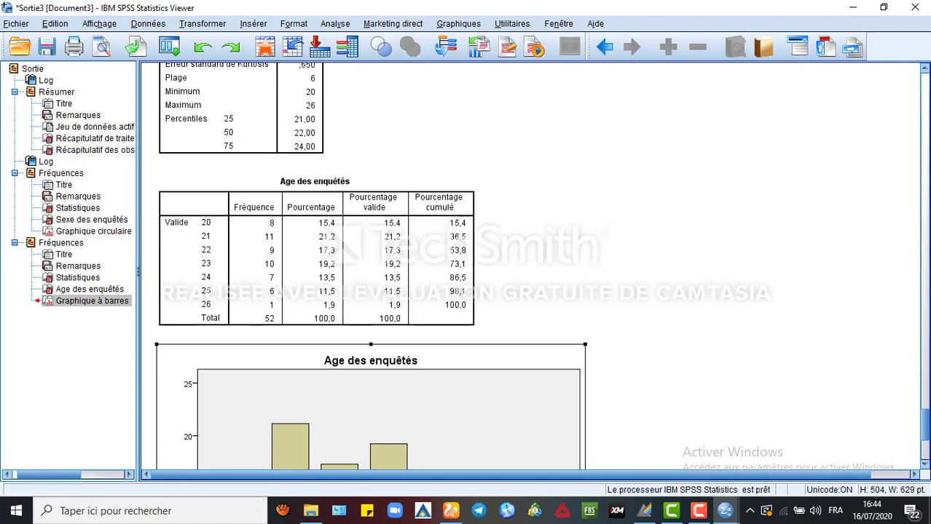
left_click(335, 24)
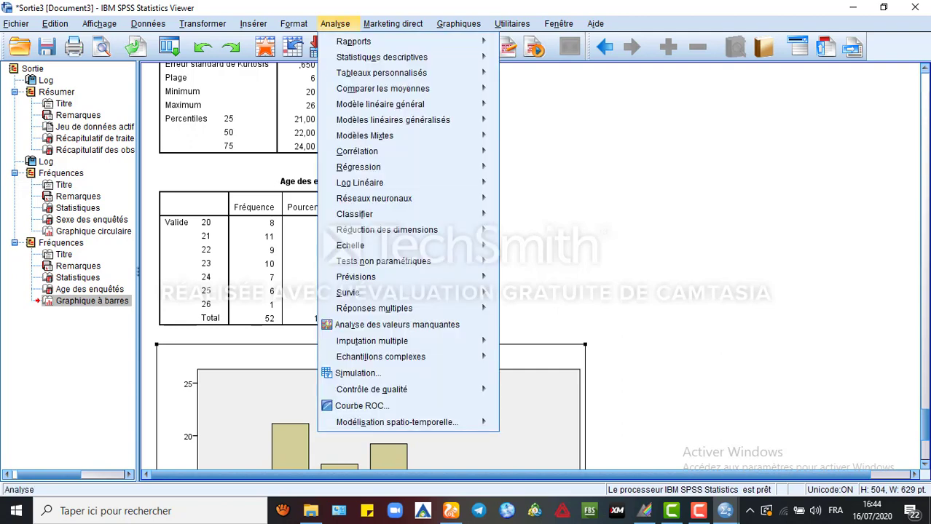
mouse_move(381, 57)
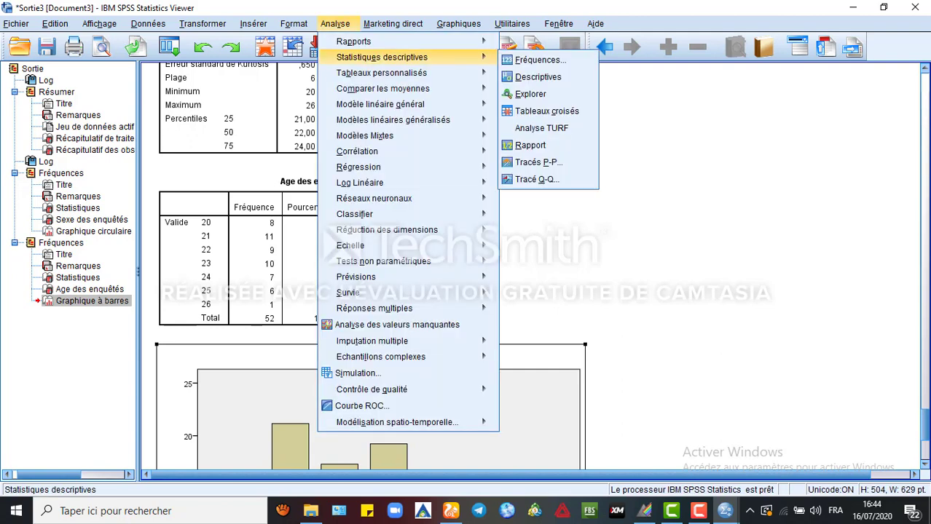
left_click(537, 77)
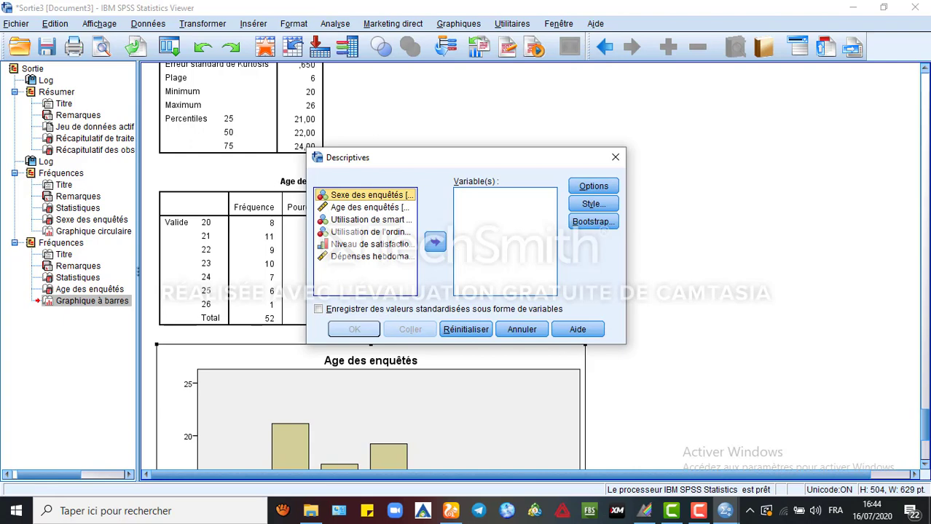
left_click(369, 207)
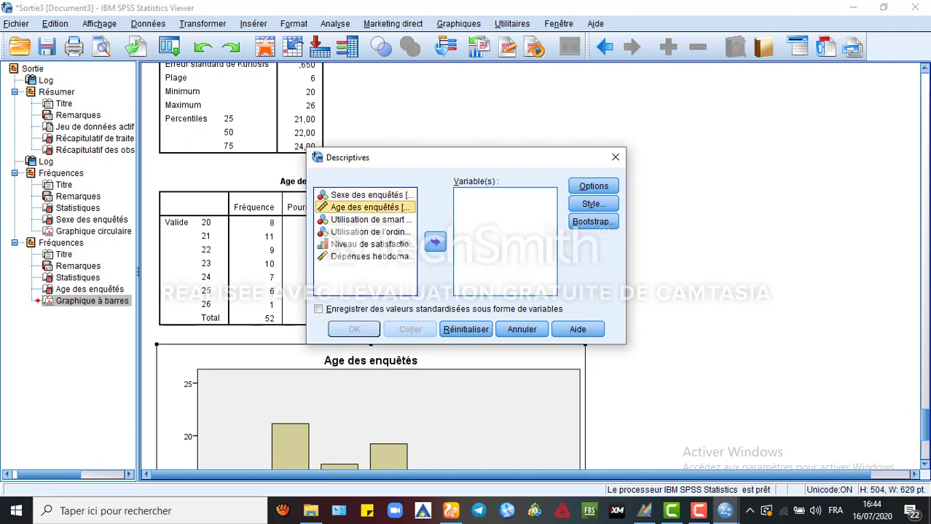
left_click(435, 241)
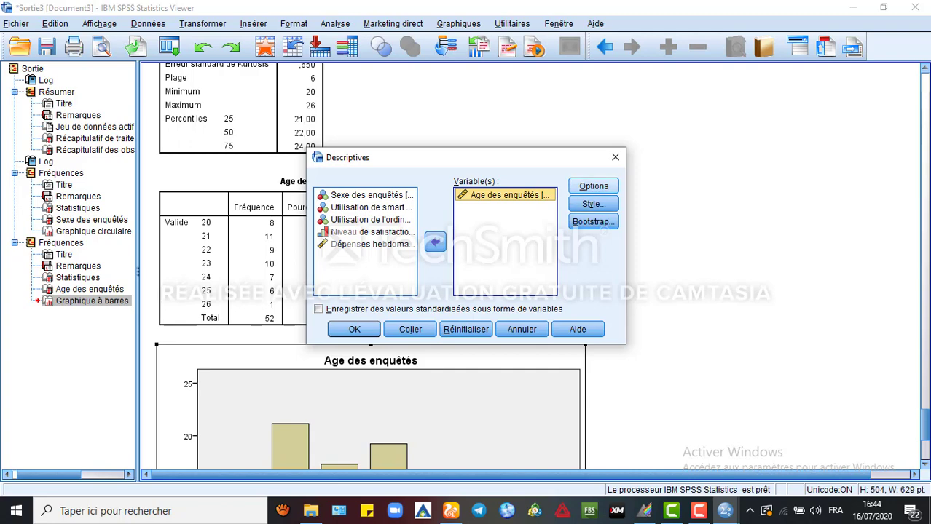
Add Plage and Kurtosis to the descriptive statistics for age and run the analysis.
left_click(593, 186)
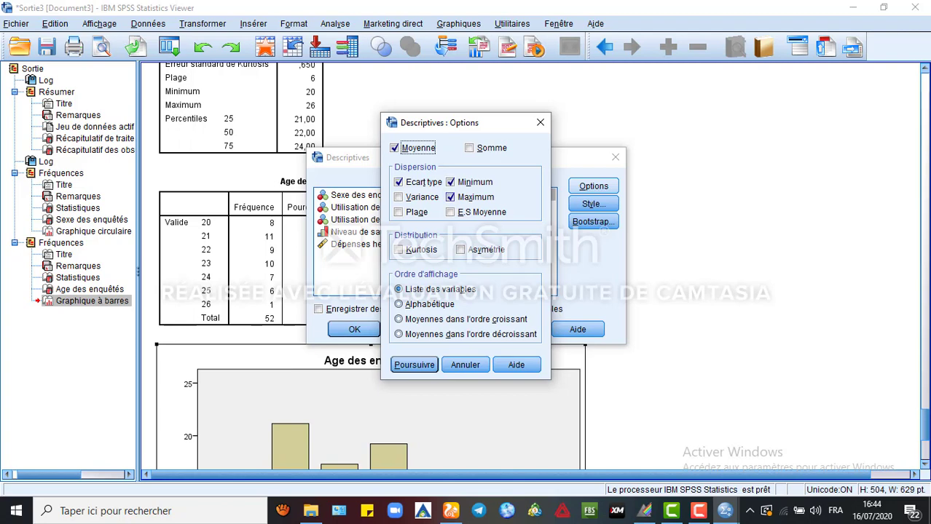
left_click(398, 212)
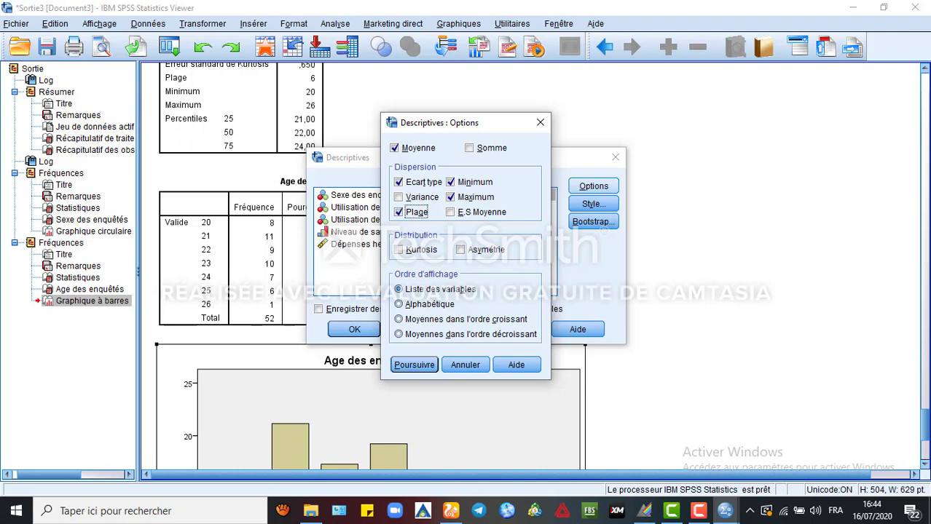
left_click(398, 250)
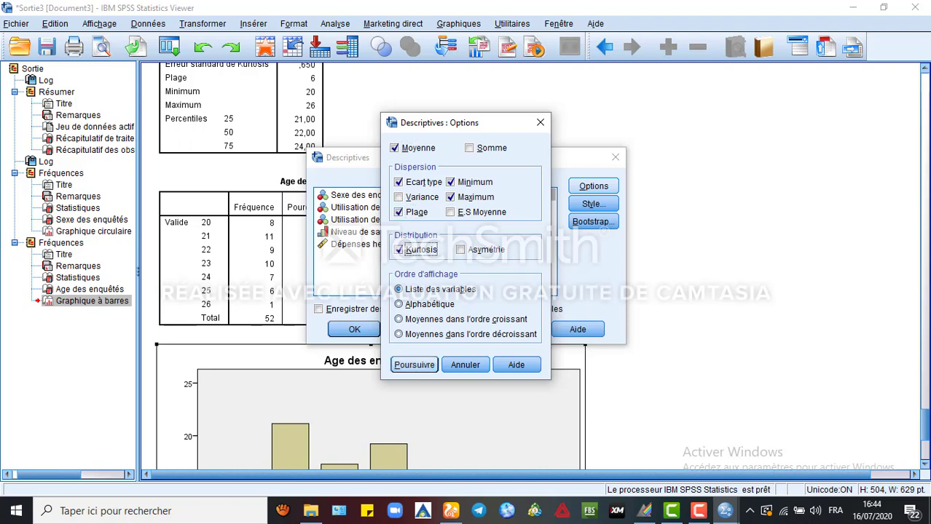
left_click(414, 365)
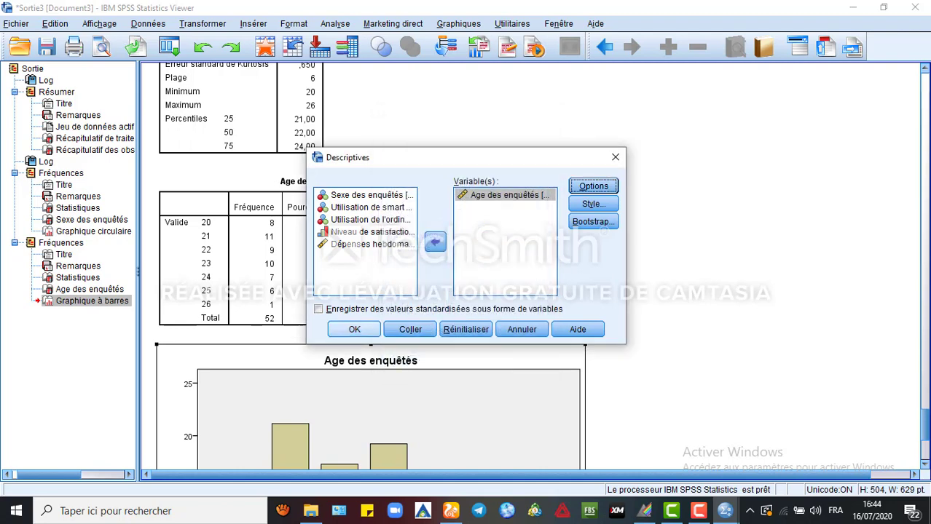
left_click(354, 330)
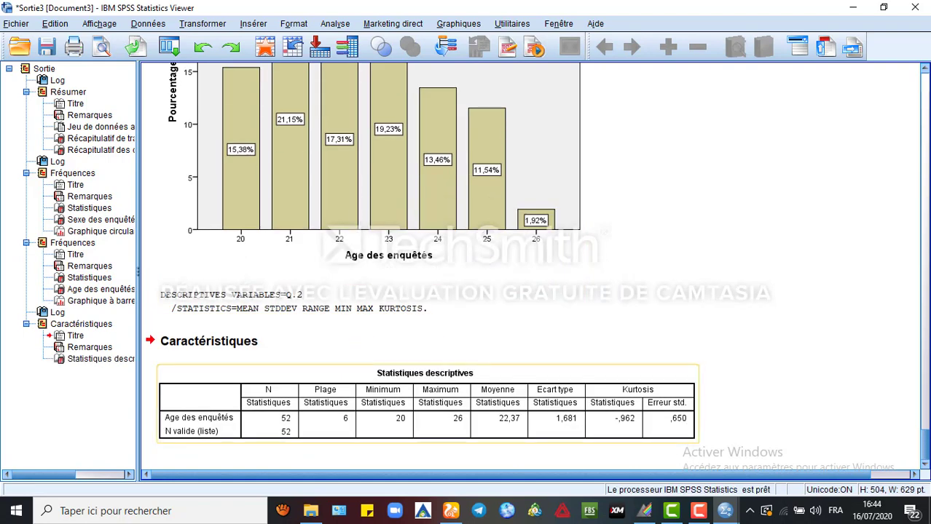
Compare the age frequencies statistics with the new descriptive statistics table, and delete the syntax log above Caractéristiques.
left_click(89, 277)
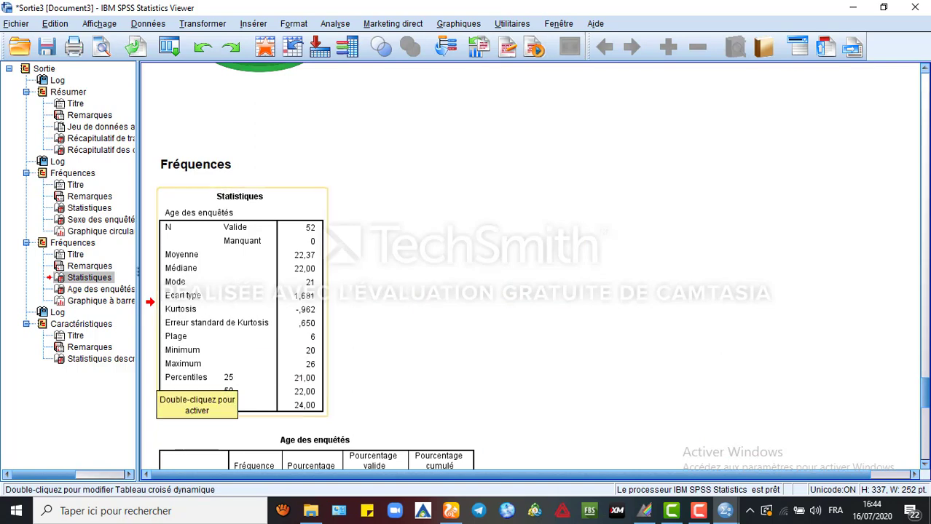
scroll(197, 390, "down", 10)
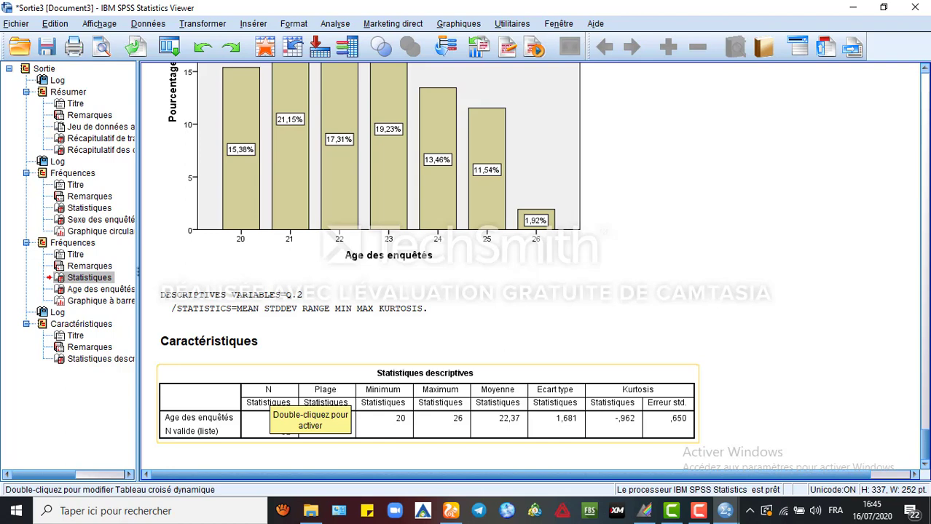
left_click(510, 310)
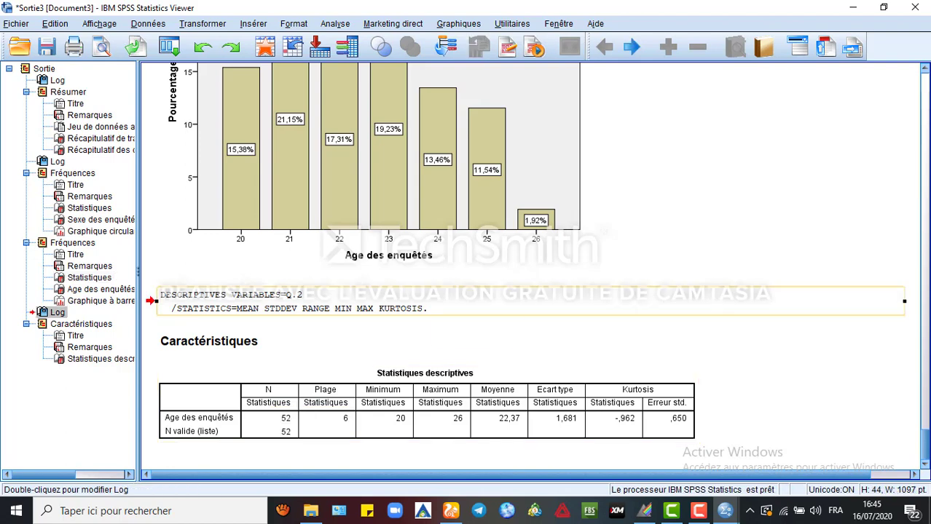
key("Delete")
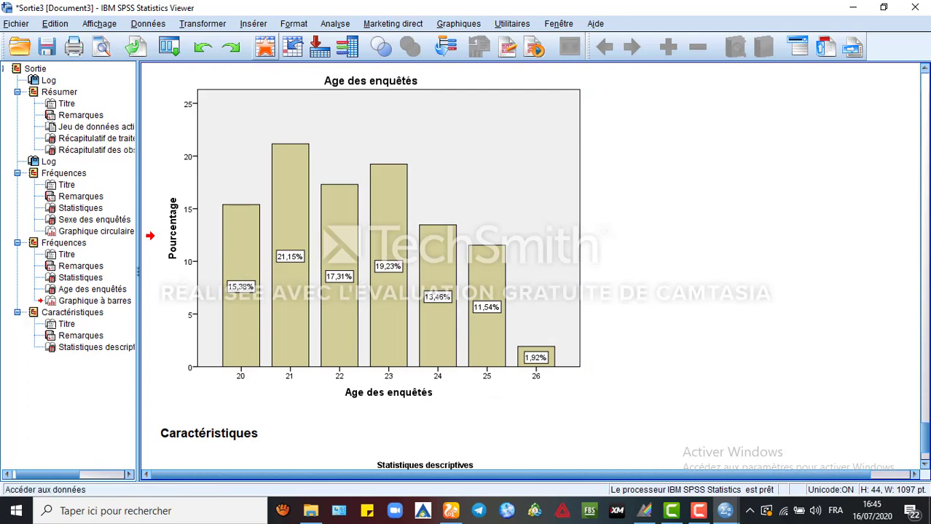
left_click(335, 23)
mouse_move(382, 57)
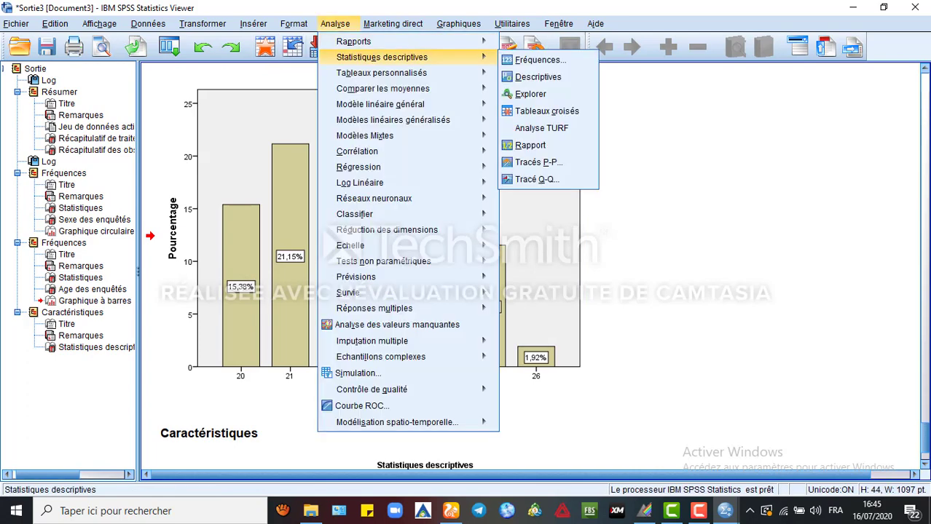
mouse_move(382, 73)
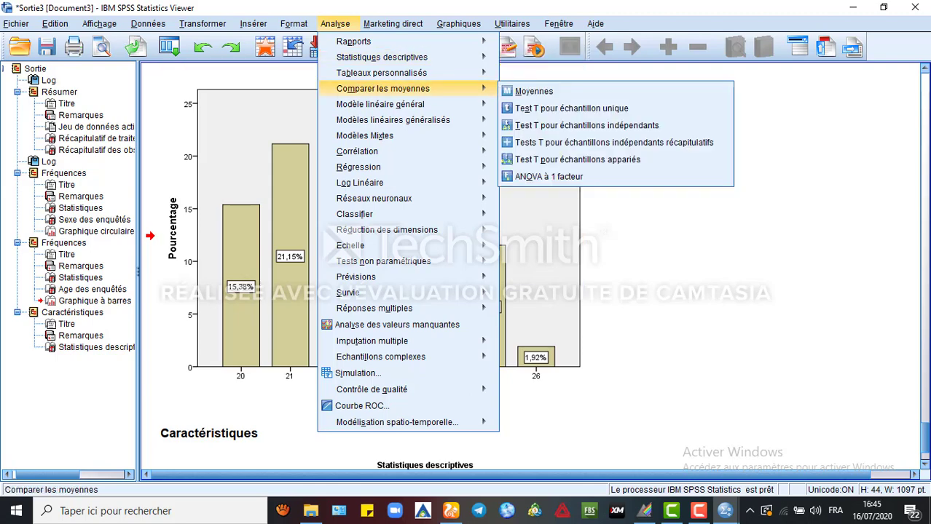
left_click(684, 240)
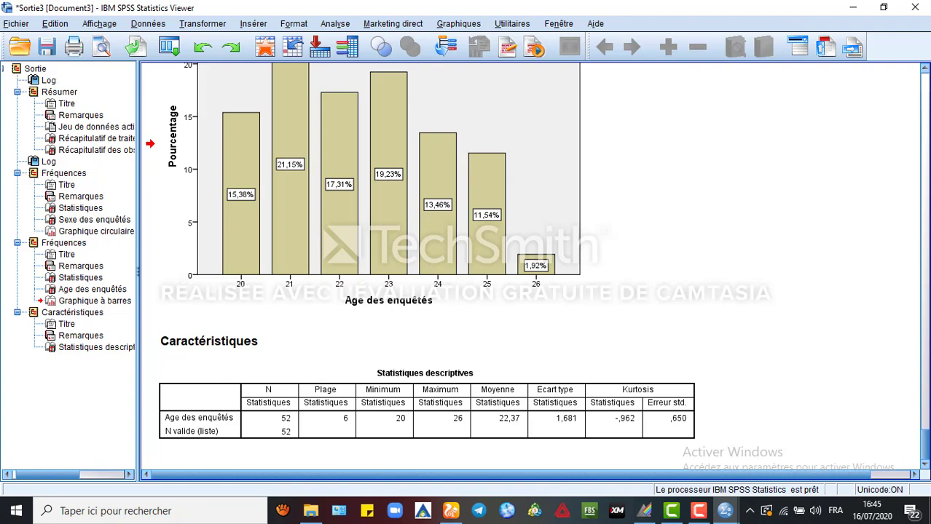
scroll(532, 269, "up", 10)
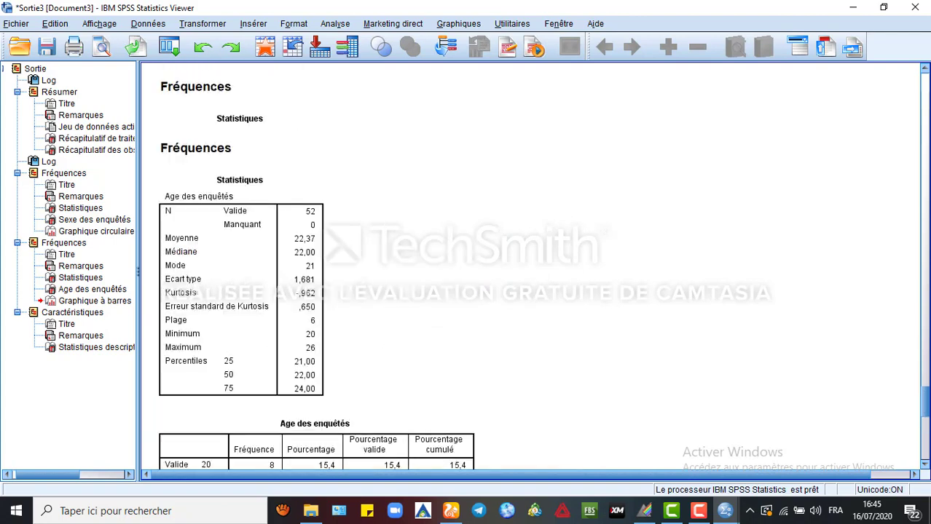
scroll(531, 269, "down", 10)
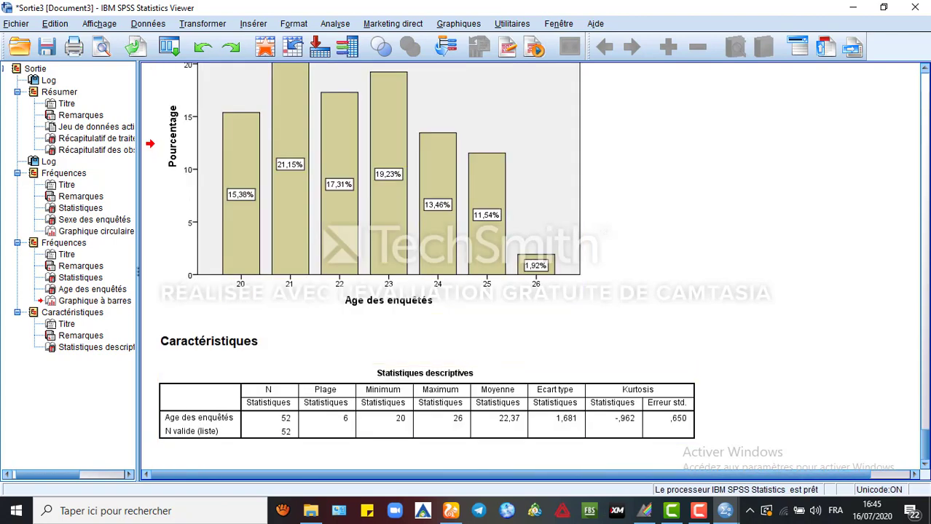
left_click(335, 24)
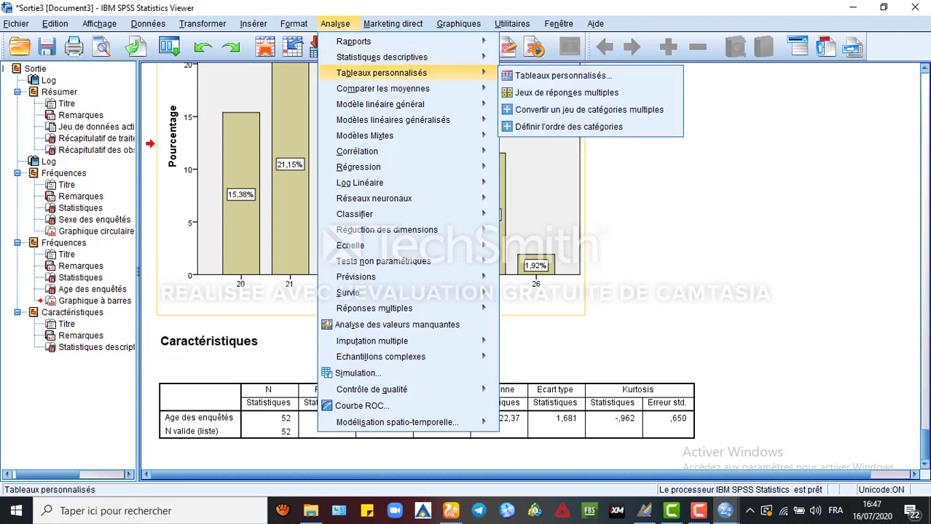
key("Escape")
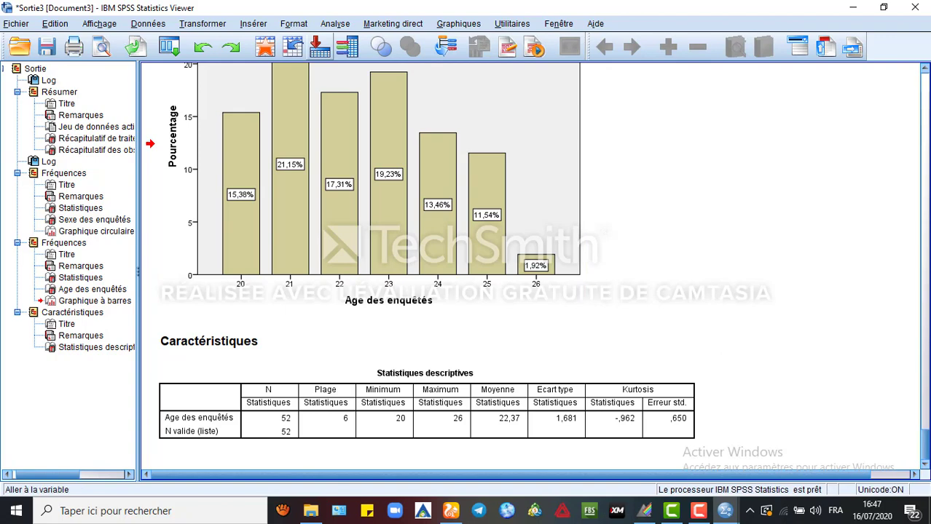
Set up a crosstab (Tableaux croisés) with Sexe des enquêtés in rows and Niveau de satisfaction vis-à-vis des enseignements à distance suivis in columns.
key("alt+a")
key("Down")
key("Down")
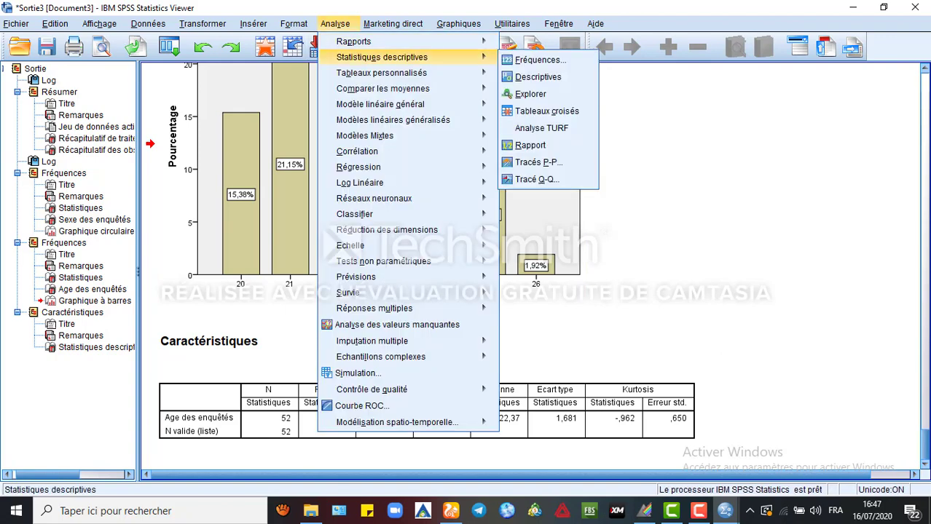
key("Right")
key("Down")
key("Down")
key("Down")
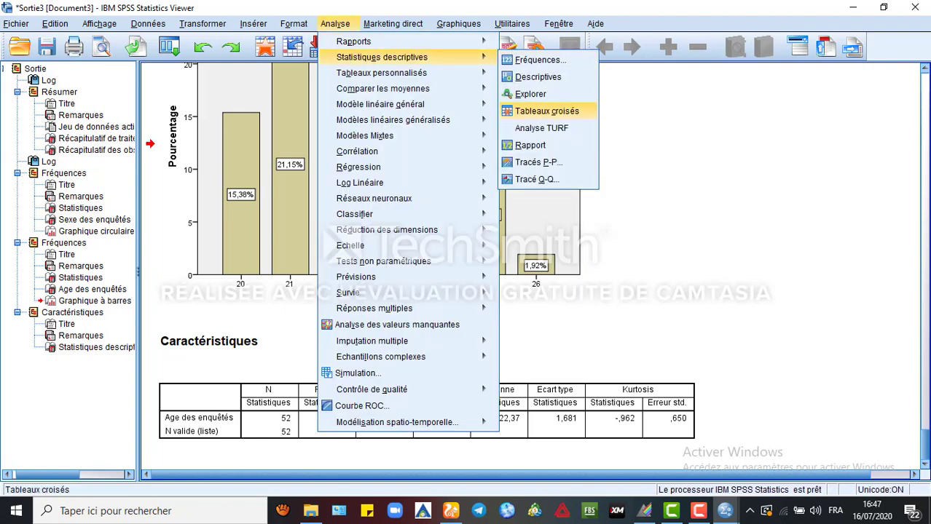
key("Return")
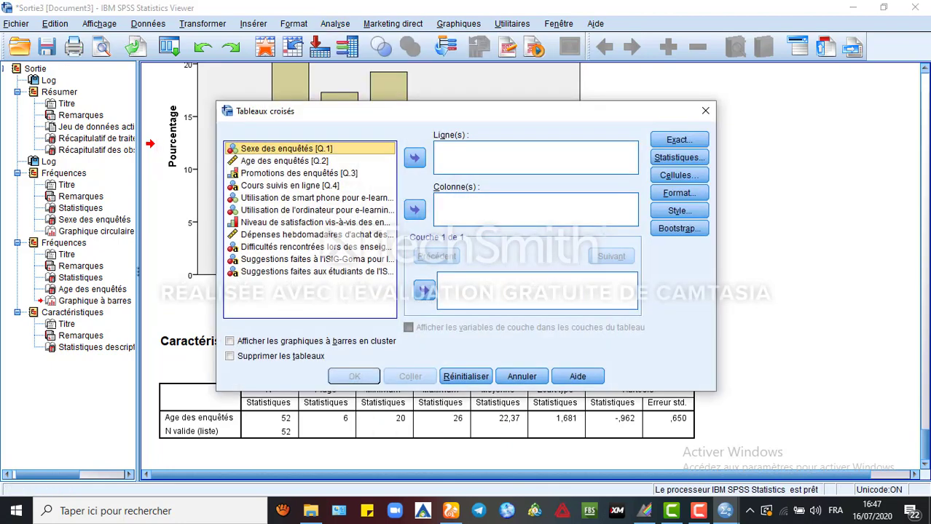
key("Tab")
key("space")
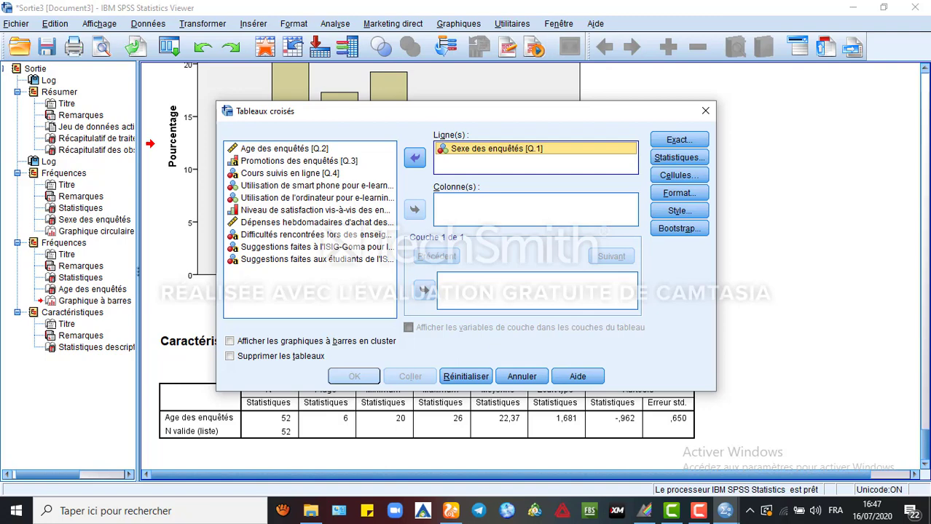
left_click(313, 209)
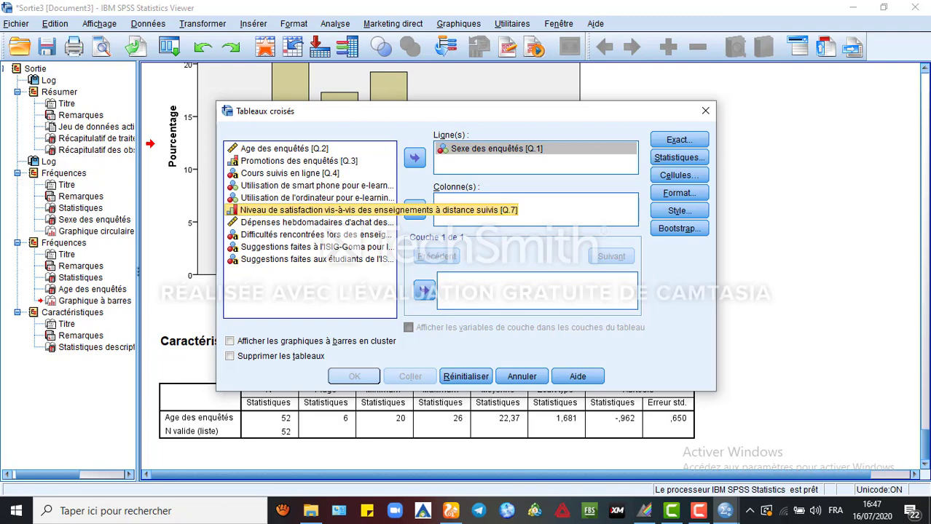
left_click(415, 210)
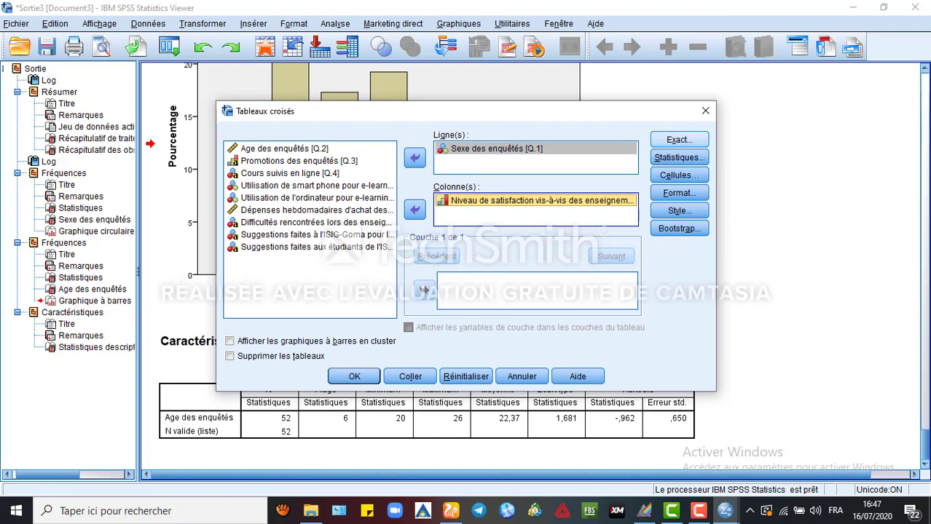
Check the crosstab's exact test options without changing them, and add the Khi-deux and Phi et V de Cramer statistics.
left_click(678, 139)
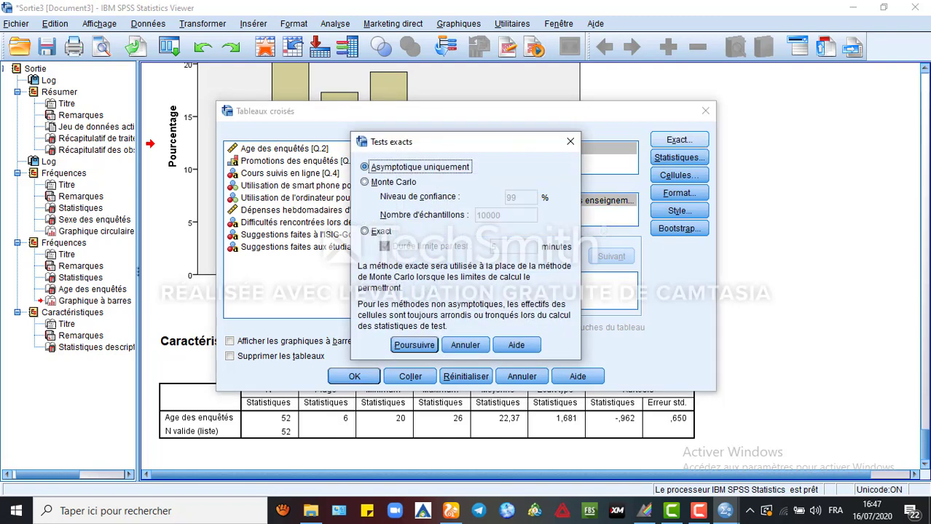
left_click(570, 141)
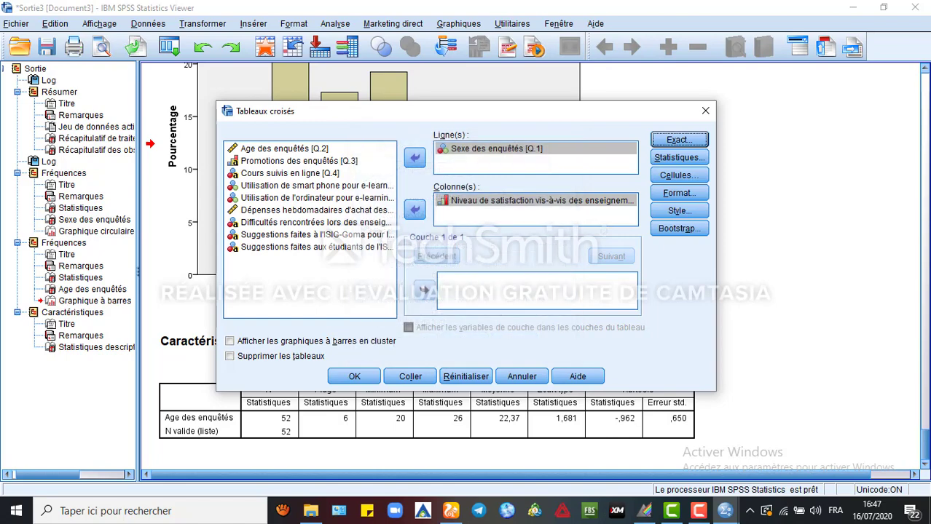
left_click(678, 157)
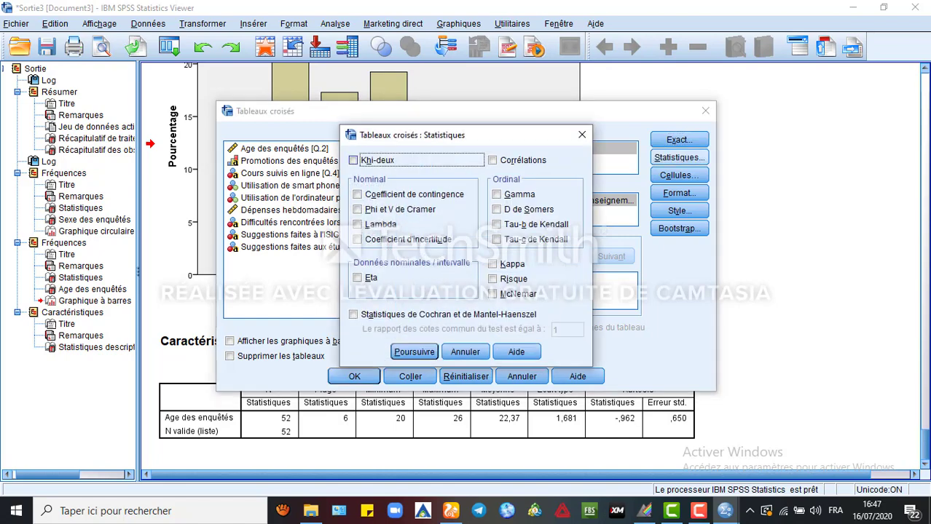
left_click(353, 160)
left_click(357, 209)
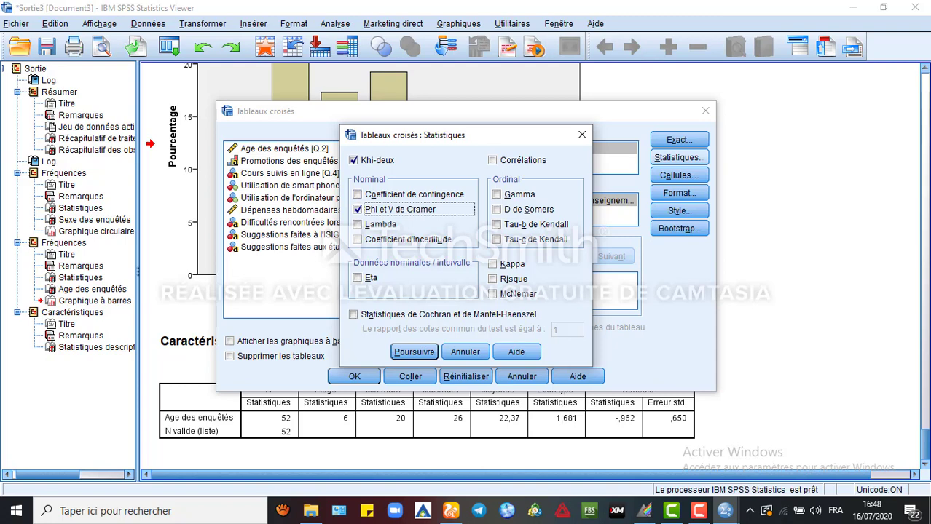
left_click(413, 351)
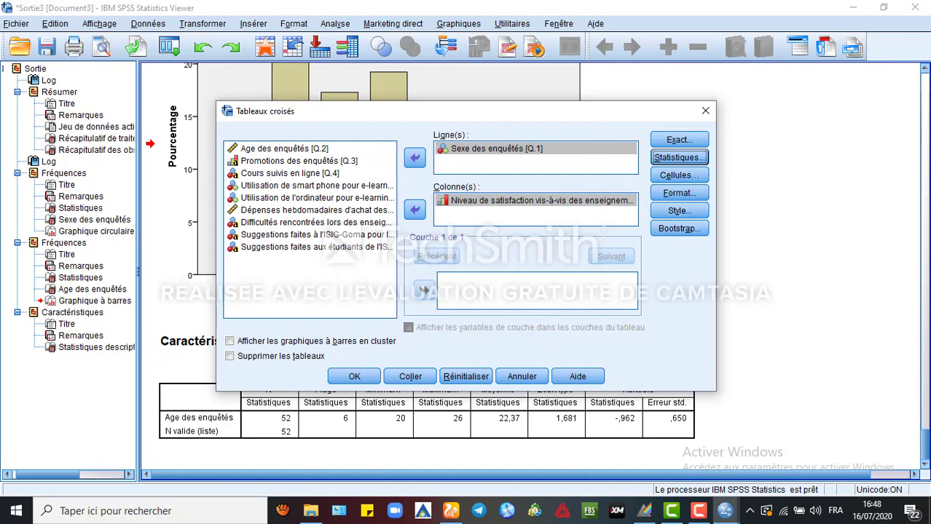
Add Total percentages to the crosstab cells alongside the observed counts, and run the crosstab.
left_click(678, 175)
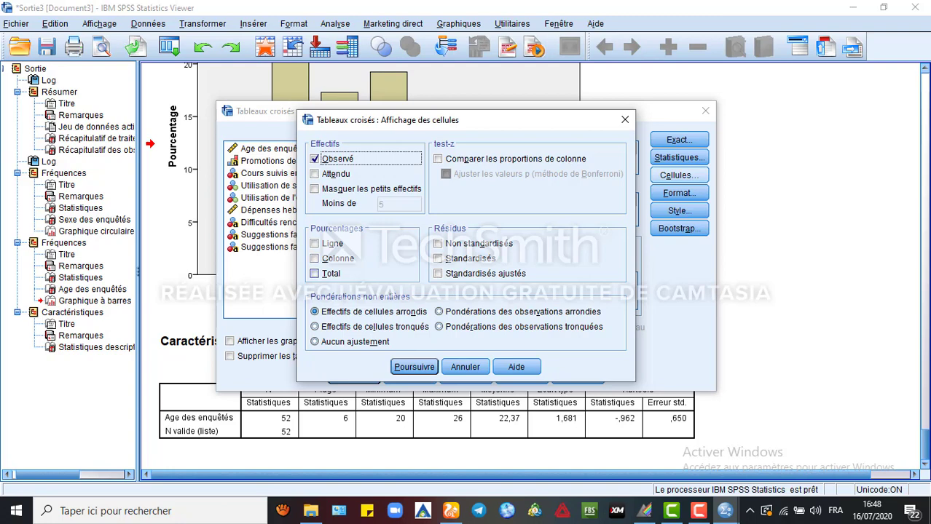
left_click(314, 273)
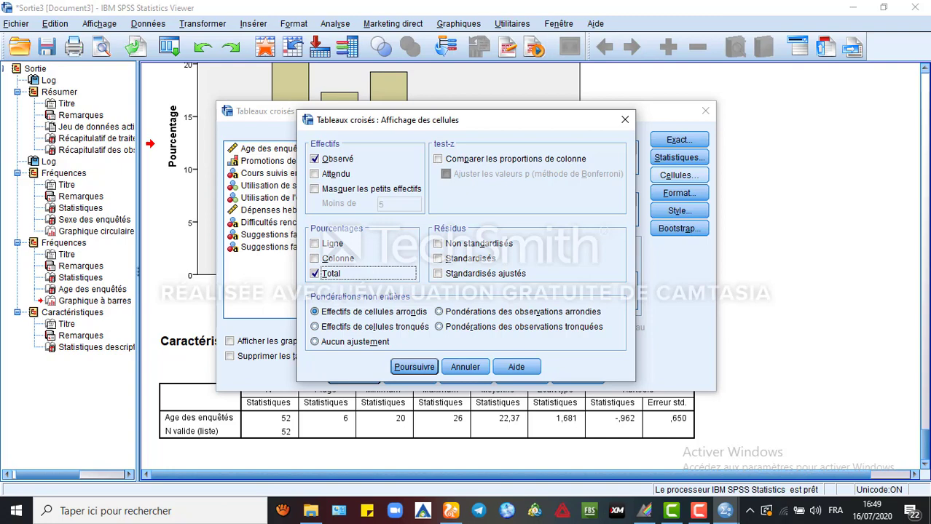
key("Return")
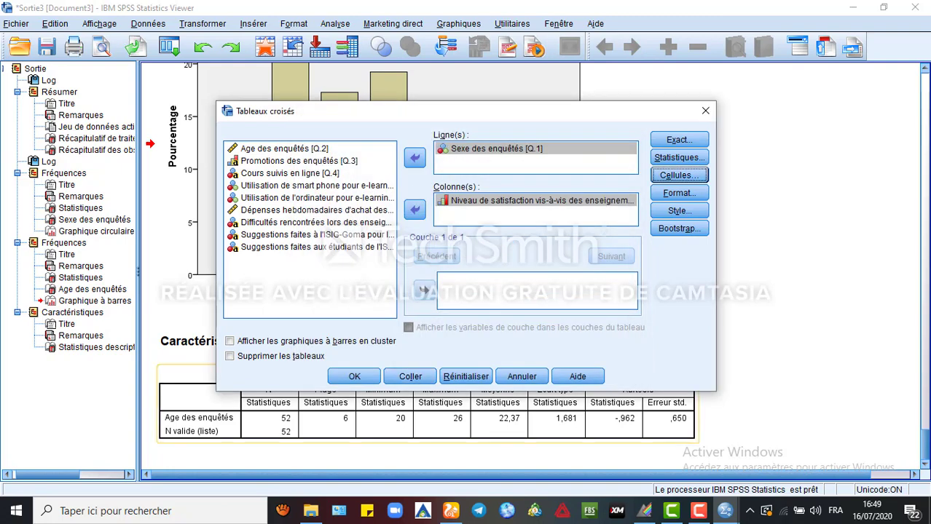
key("Return")
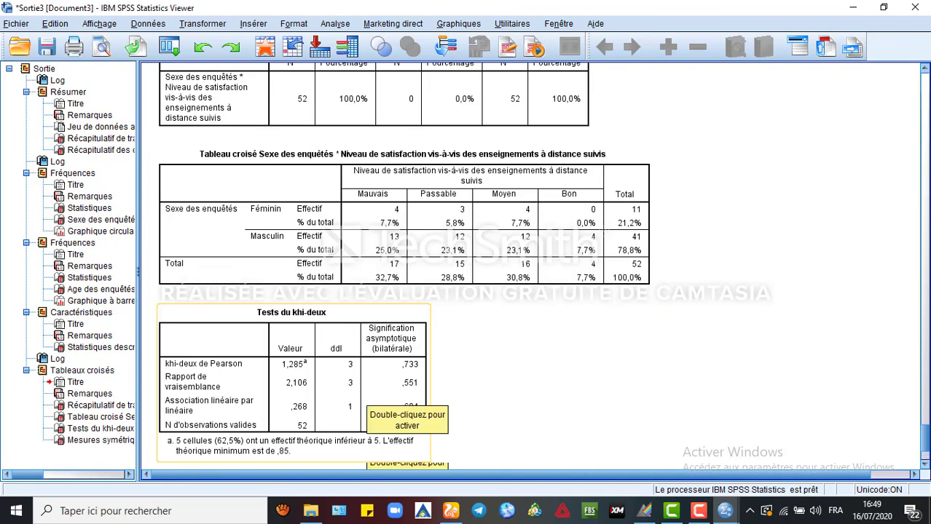
Examine the crosstab output: the processing summary, the sex by satisfaction table, Tests du khi-deux and Mesures symétriques.
scroll(378, 400, "up", 5)
scroll(379, 400, "down", 3)
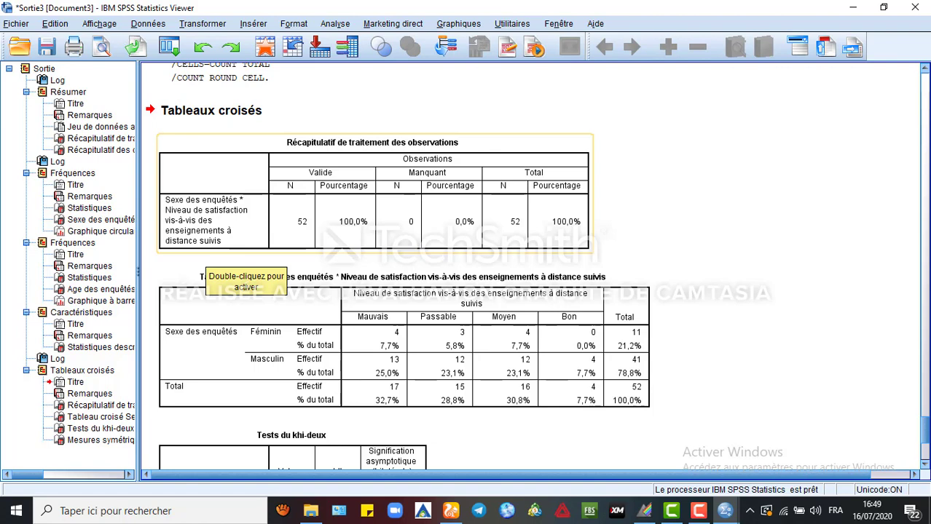
scroll(332, 255, "down", 3)
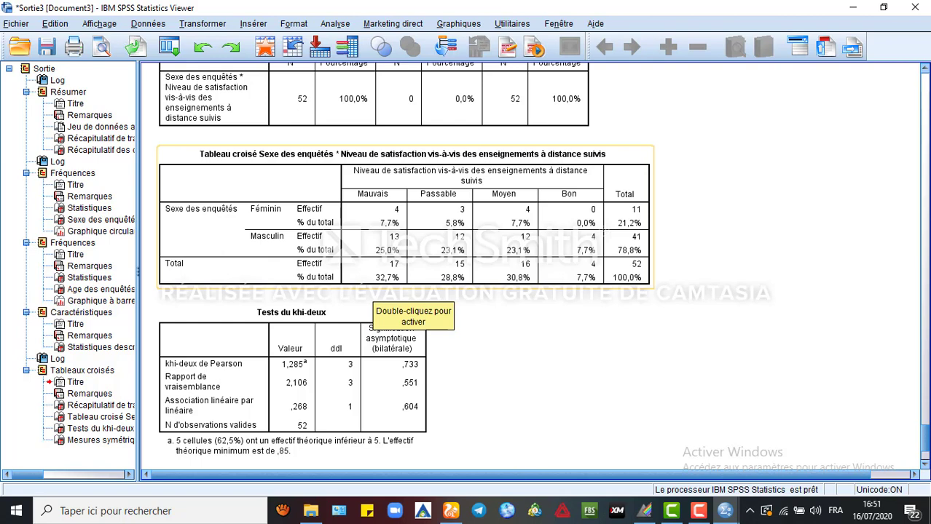
left_click(393, 306)
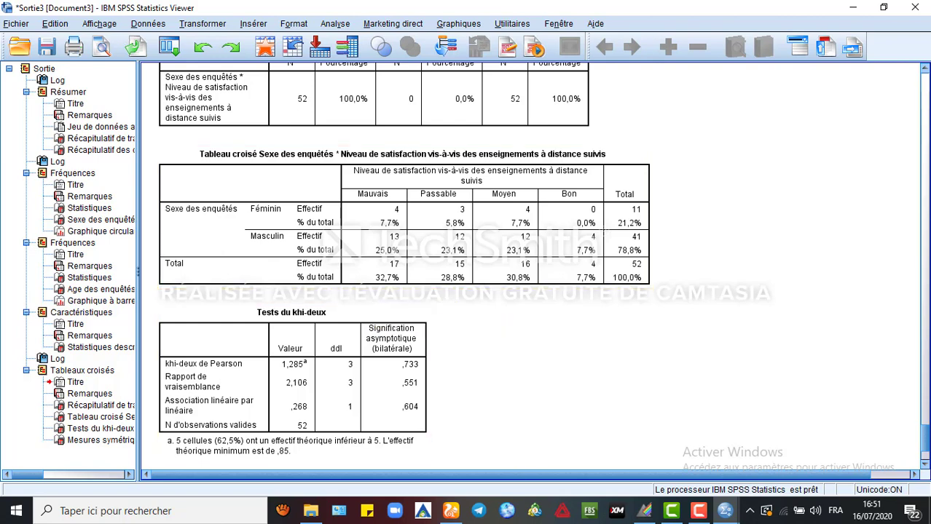
scroll(393, 306, "down", 2)
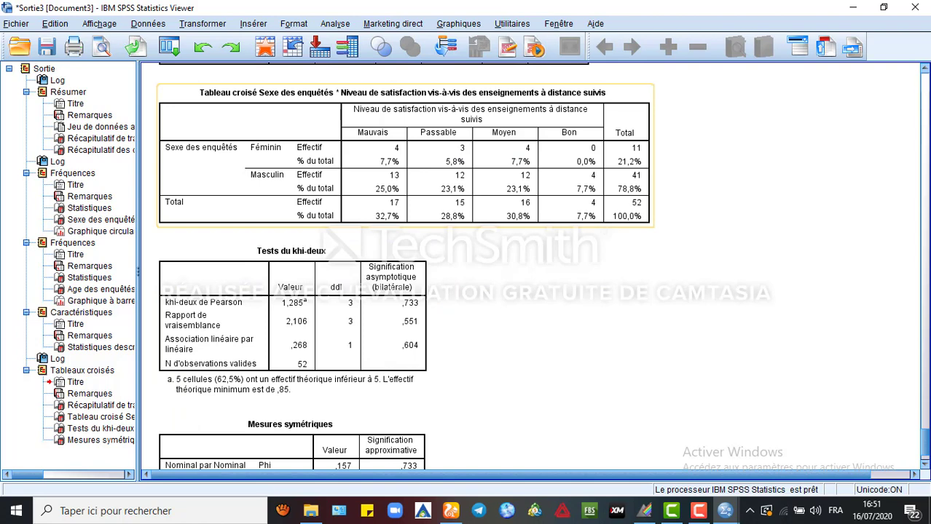
scroll(291, 313, "down", 2)
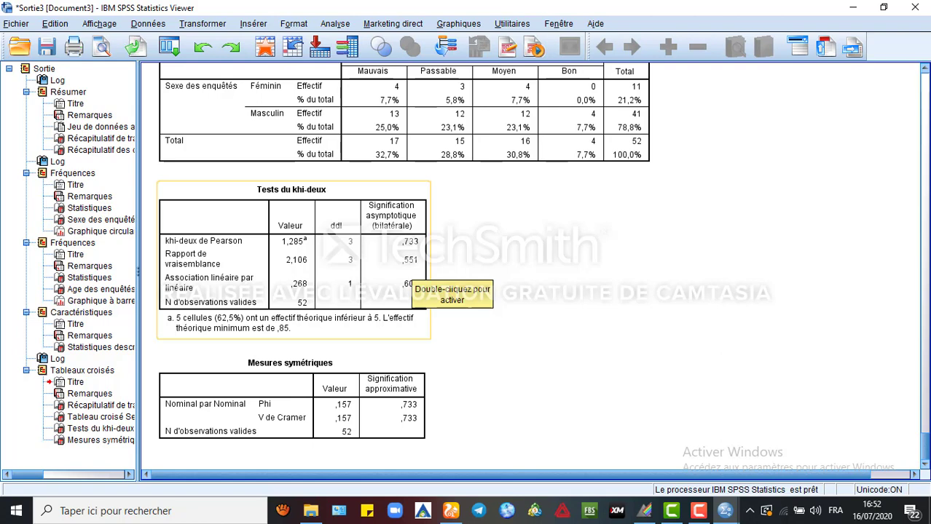
scroll(437, 280, "up", 2)
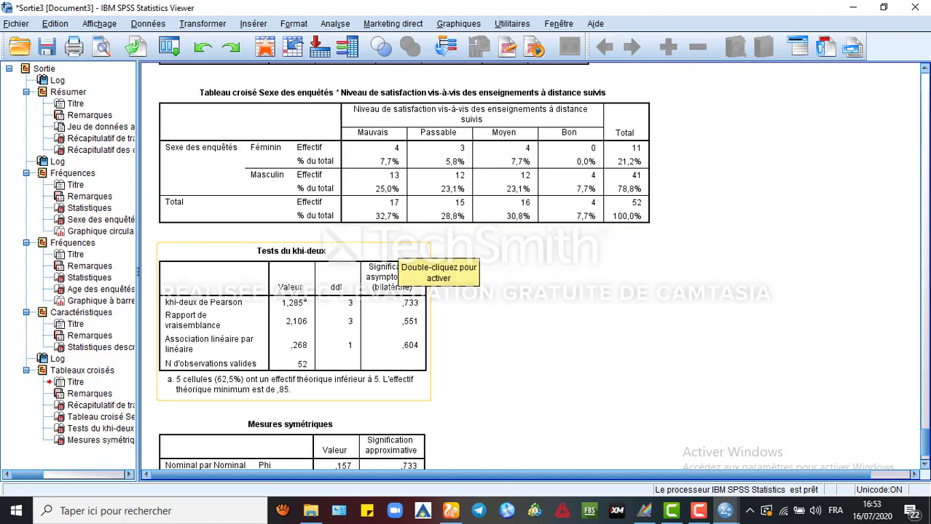
scroll(404, 255, "down", 1)
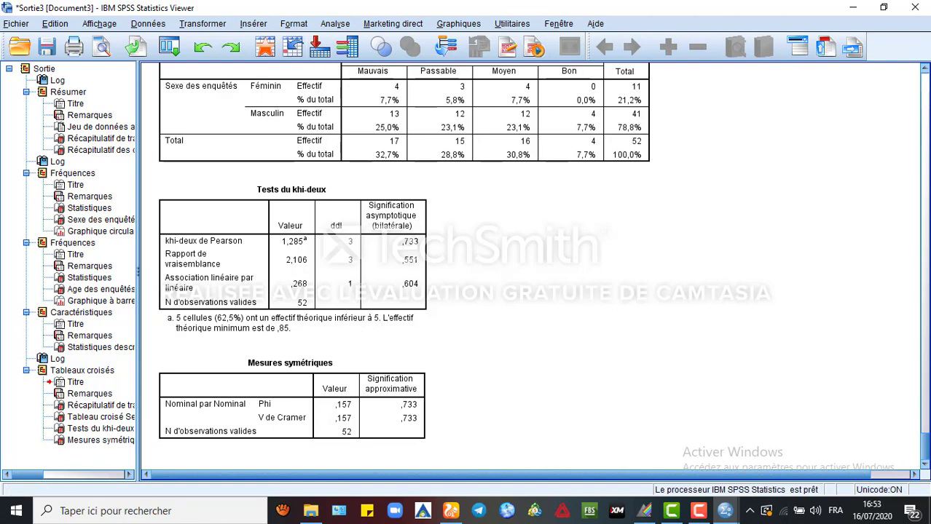
Set up a bivariate correlation (Corrélations bivariées) between Age des enquêtés and the weekly megabyte spending variable (Dépenses hebdomadaires).
left_click(335, 24)
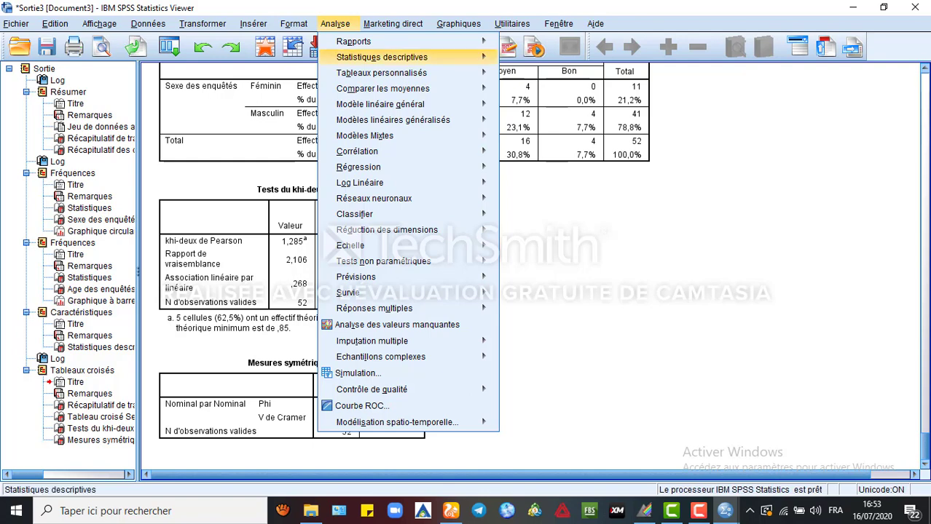
mouse_move(381, 73)
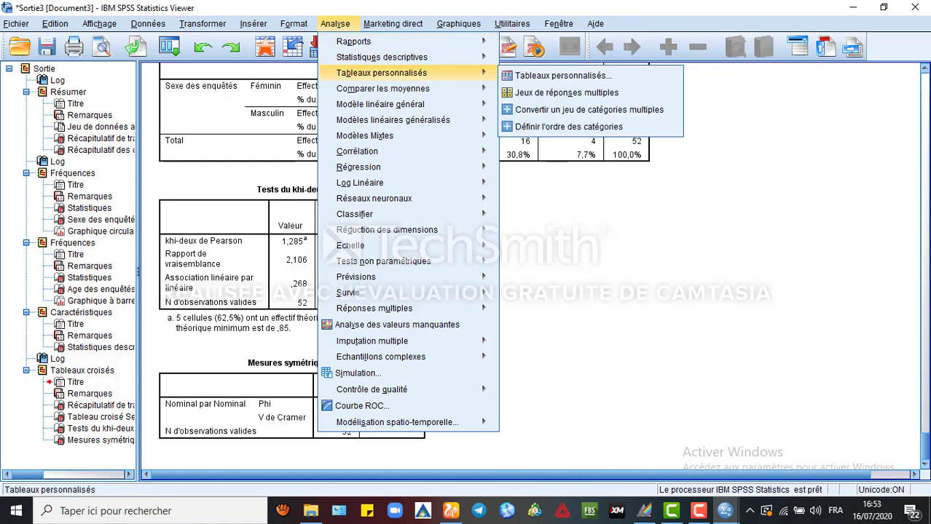
mouse_move(381, 57)
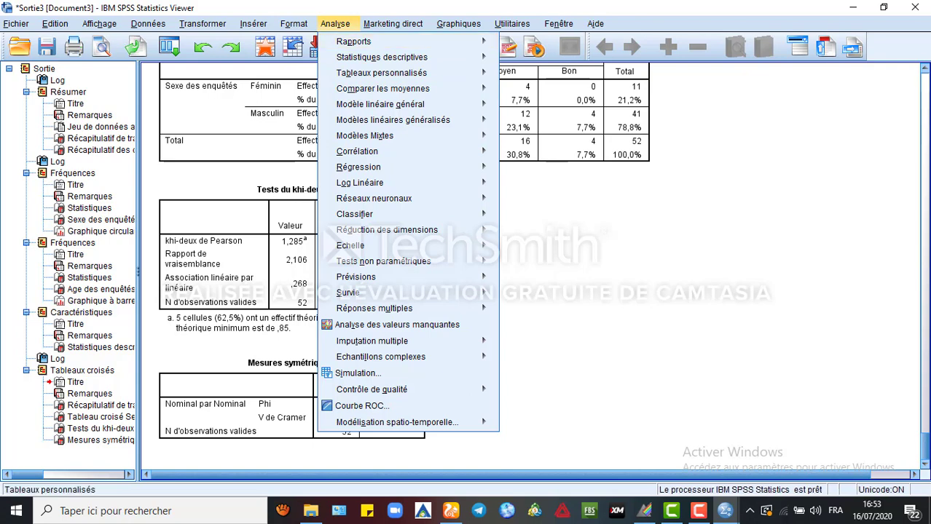
mouse_move(357, 150)
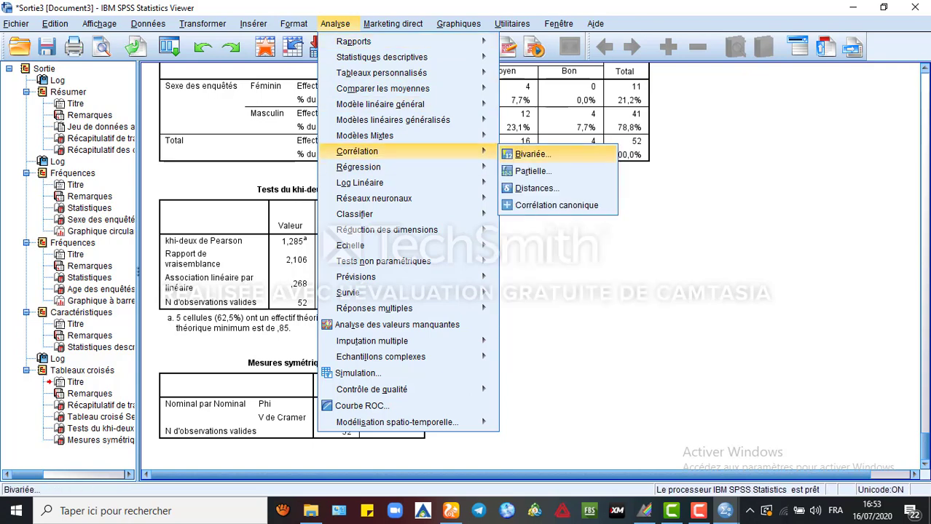
left_click(532, 154)
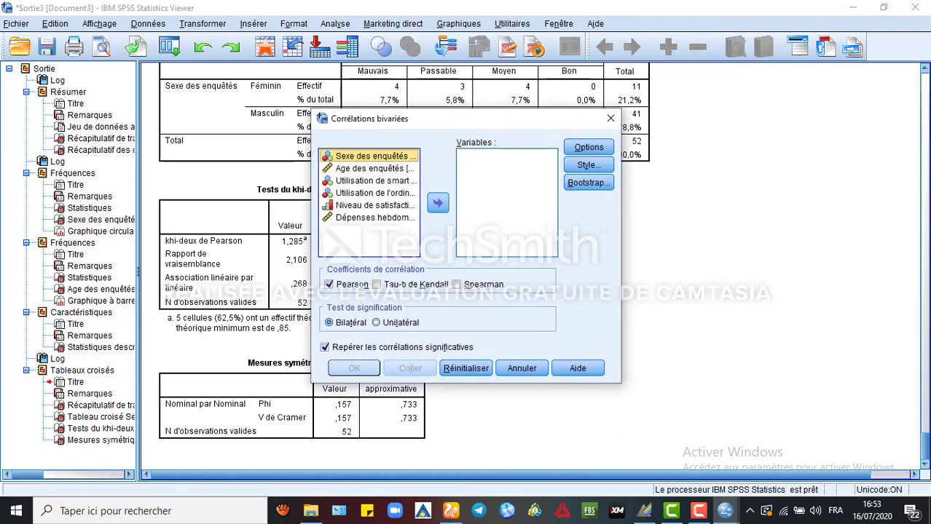
left_click(374, 169)
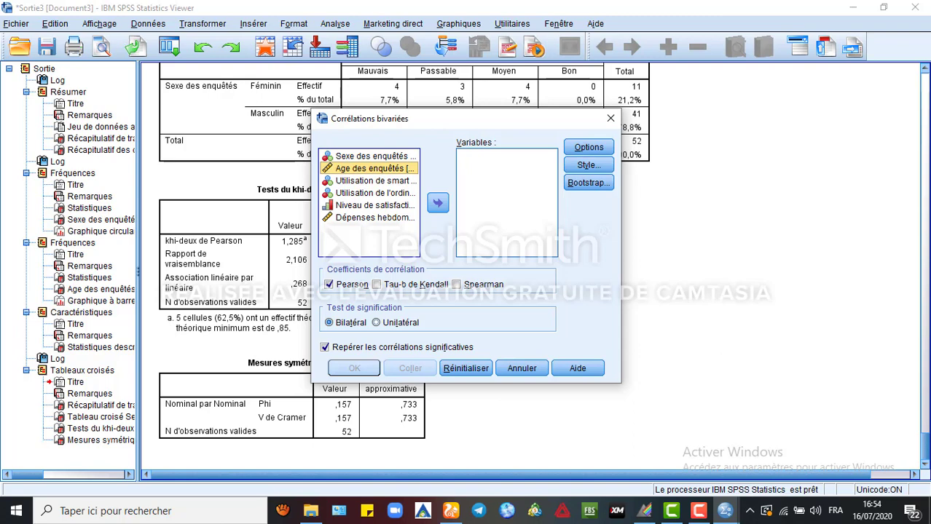
left_click(373, 217, "ctrl")
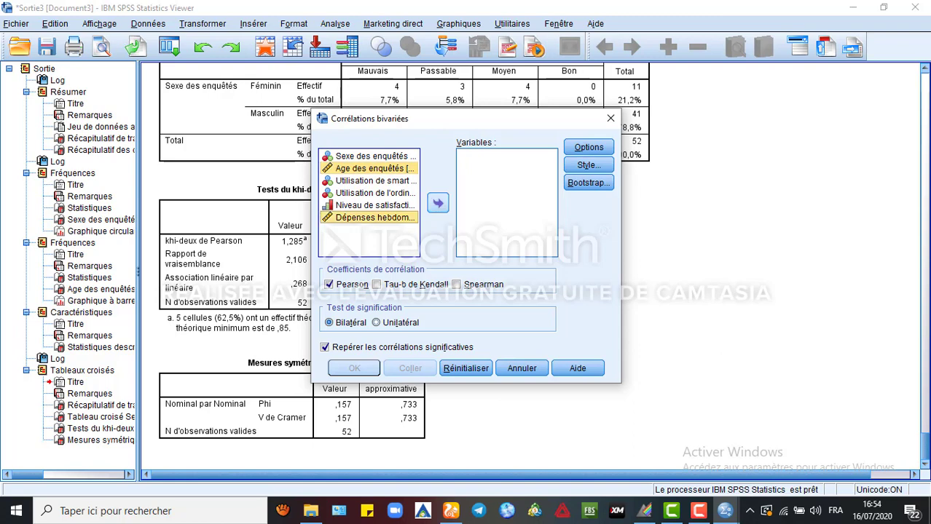
left_click(437, 203)
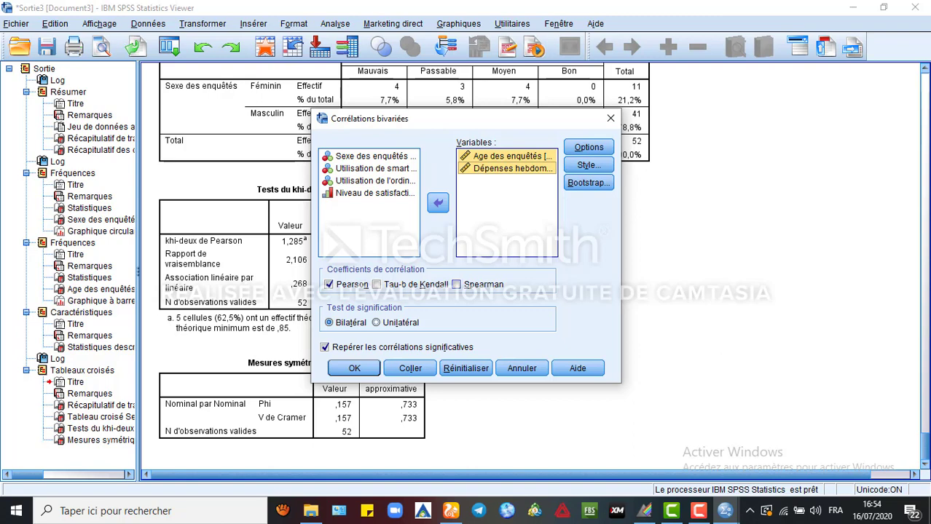
Check the correlation's options and table style without changing them, and run the two-tailed Pearson correlation.
left_click(588, 147)
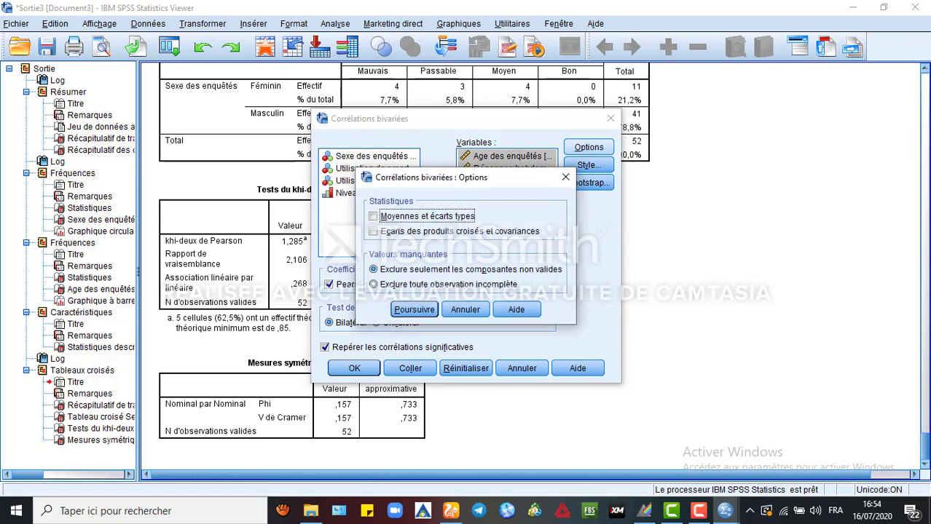
left_click(565, 177)
left_click(588, 165)
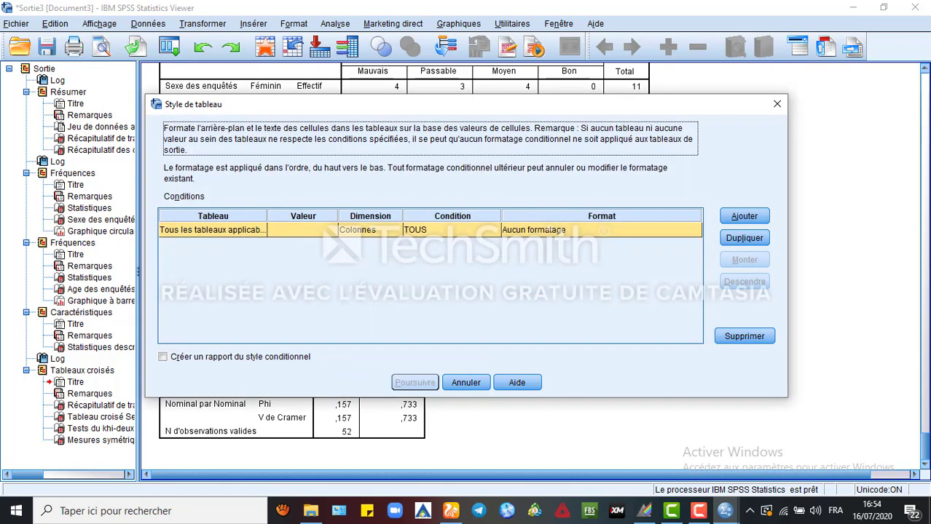
left_click(776, 105)
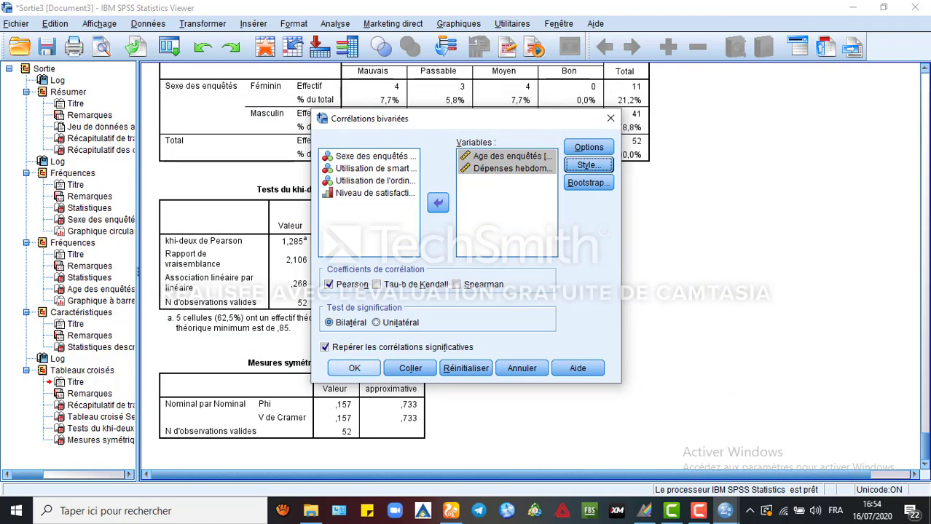
left_click(354, 368)
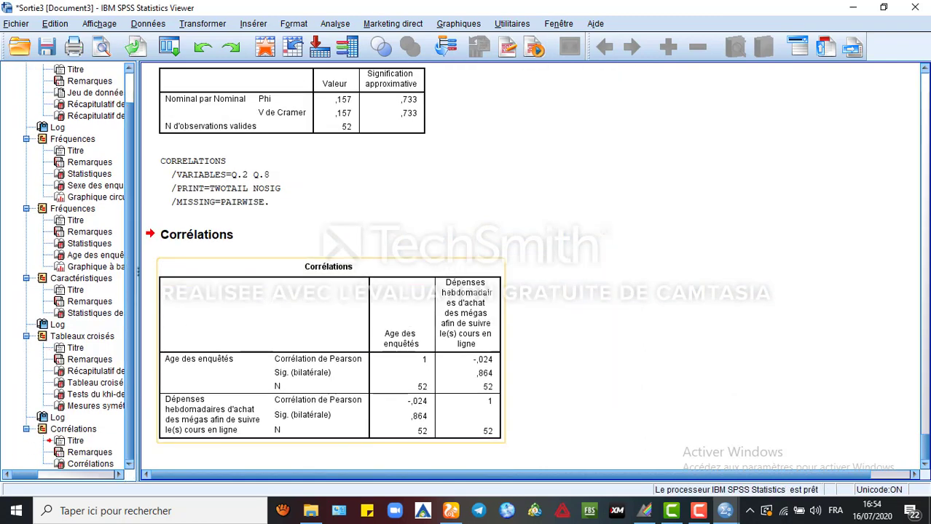
Delete the CORRELATIONS syntax log above Corrélations, and examine the Pearson coefficient and significance in the correlation table.
left_click(211, 182)
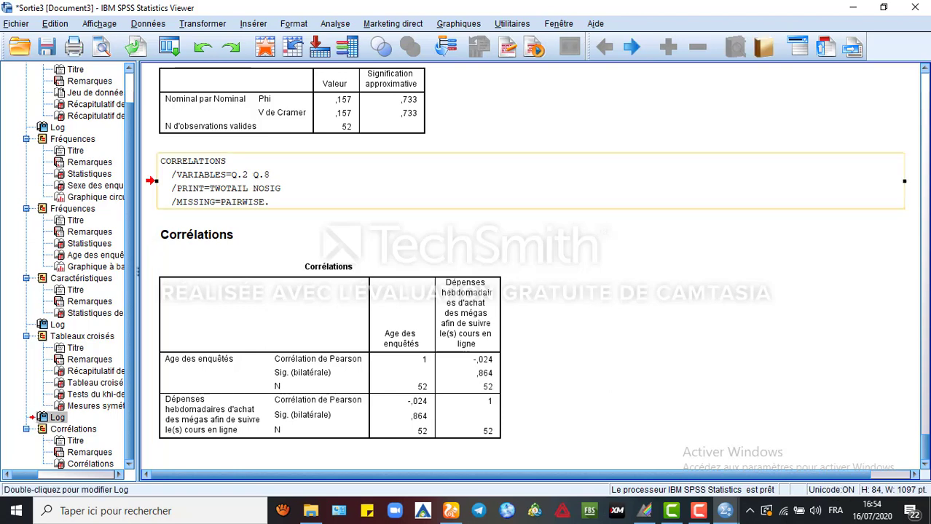
key("Delete")
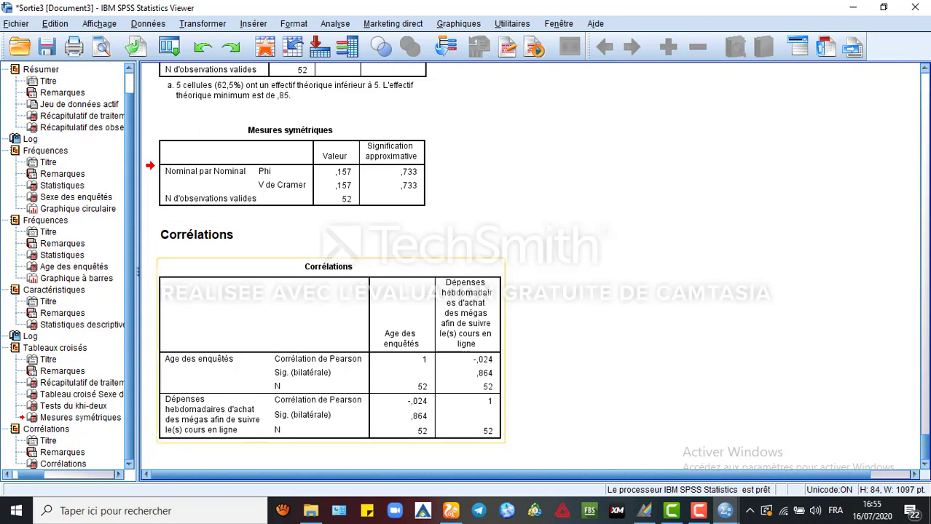
left_click(330, 350)
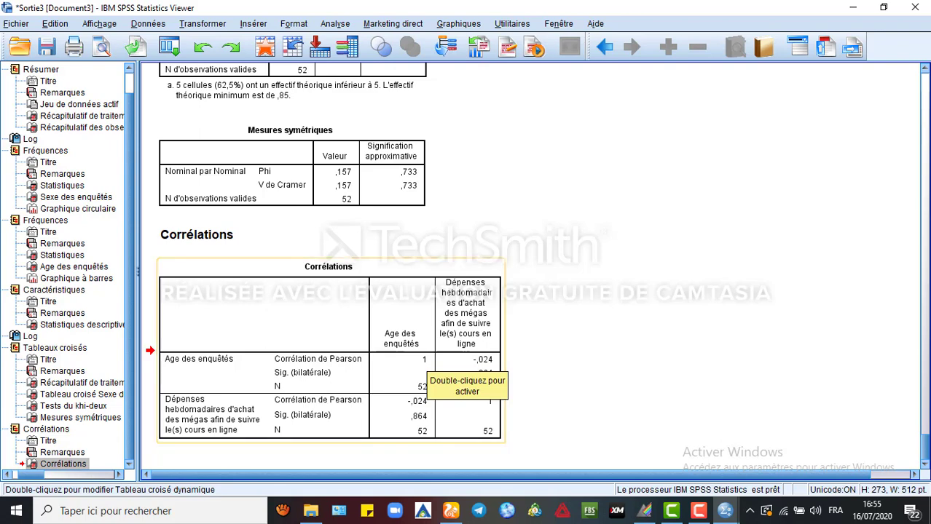
left_click(575, 364)
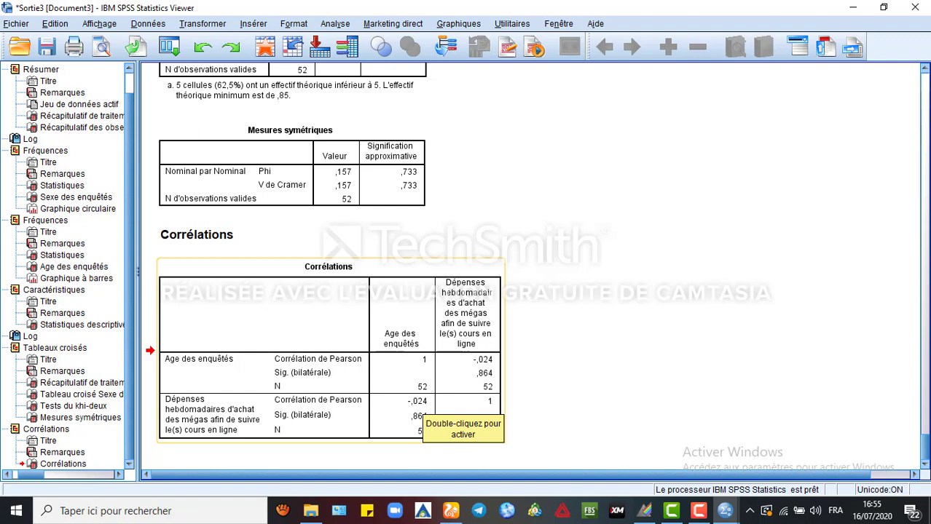
left_click(422, 409)
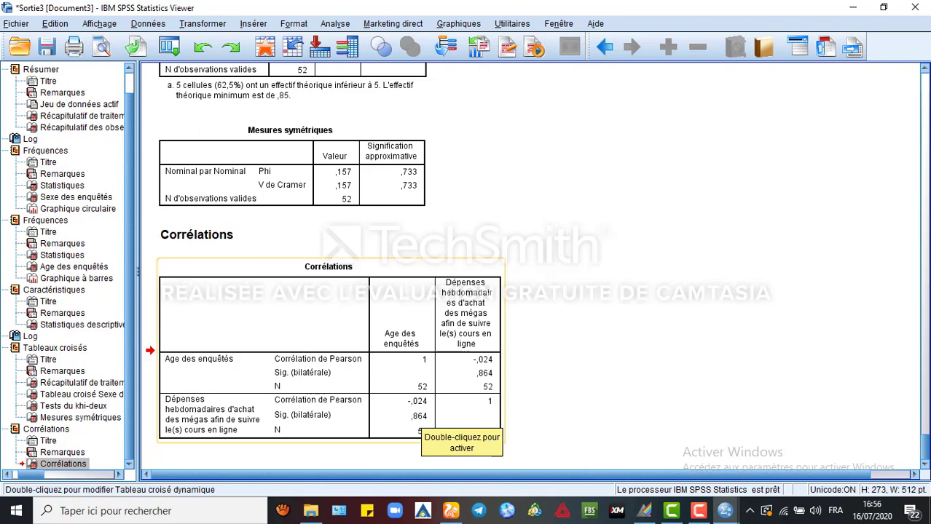
left_click(419, 428)
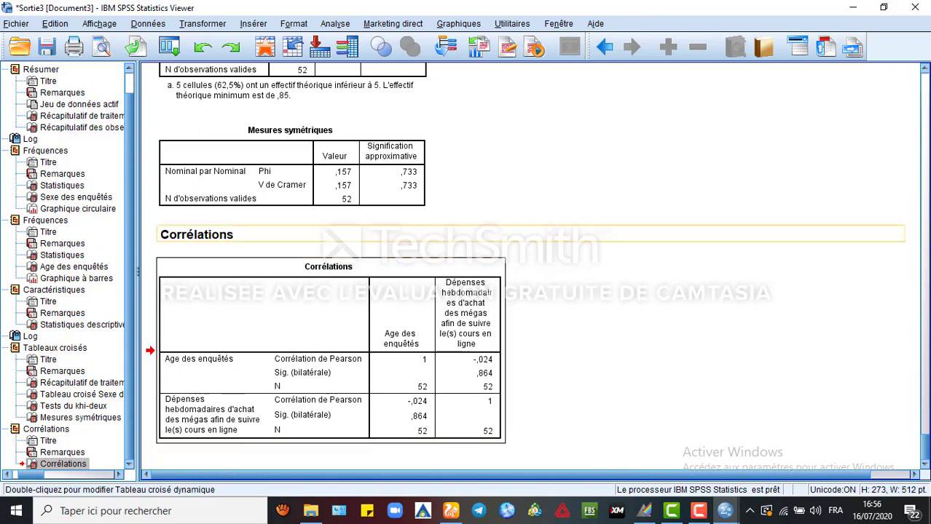
Delete the opening syntax log above Résumer and the Jeu de données actif line below that heading.
scroll(531, 266, "up", 20)
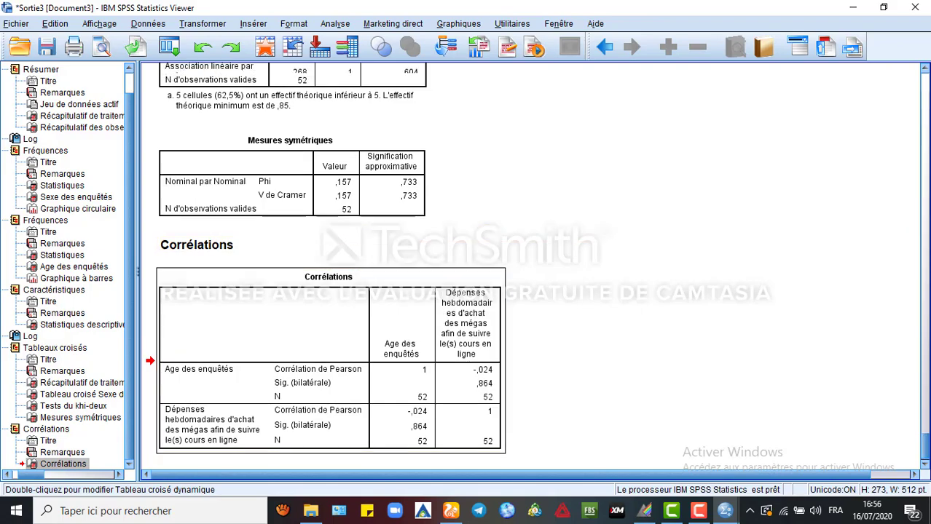
scroll(531, 267, "up", 15)
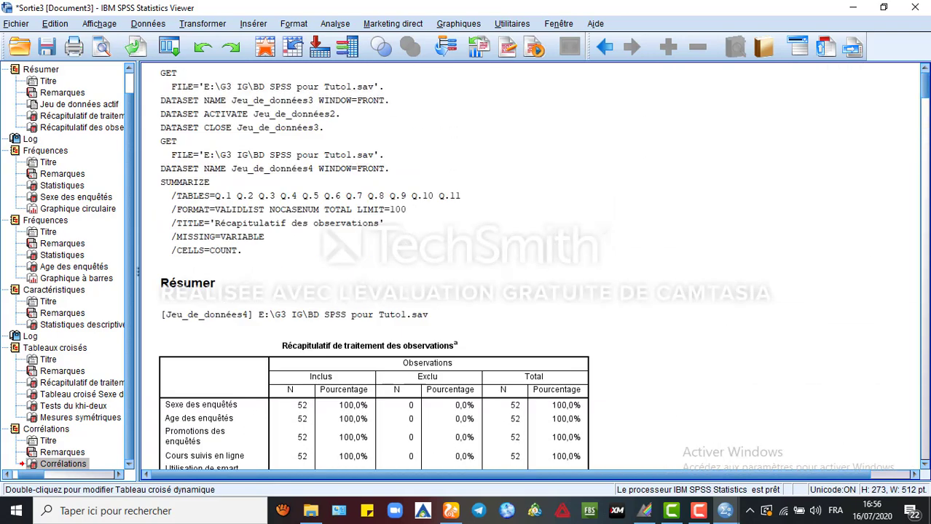
left_click(370, 161)
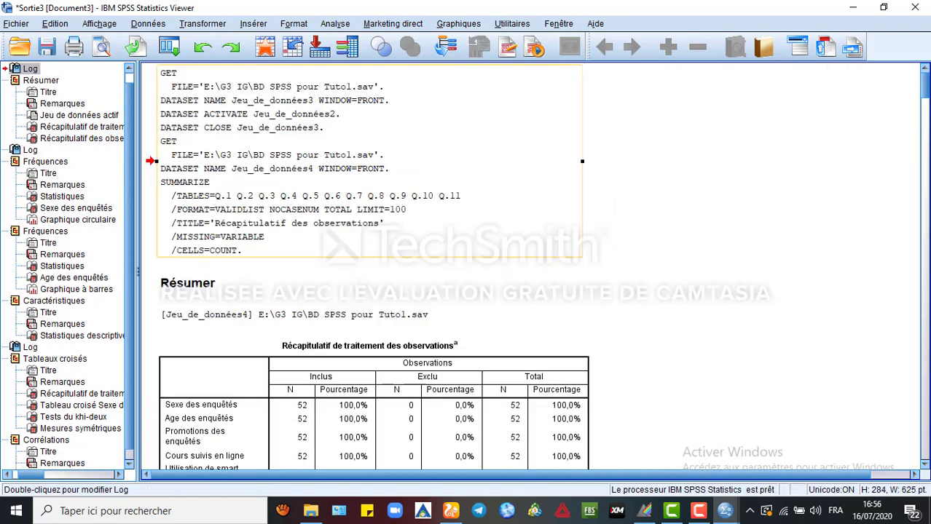
key("Delete")
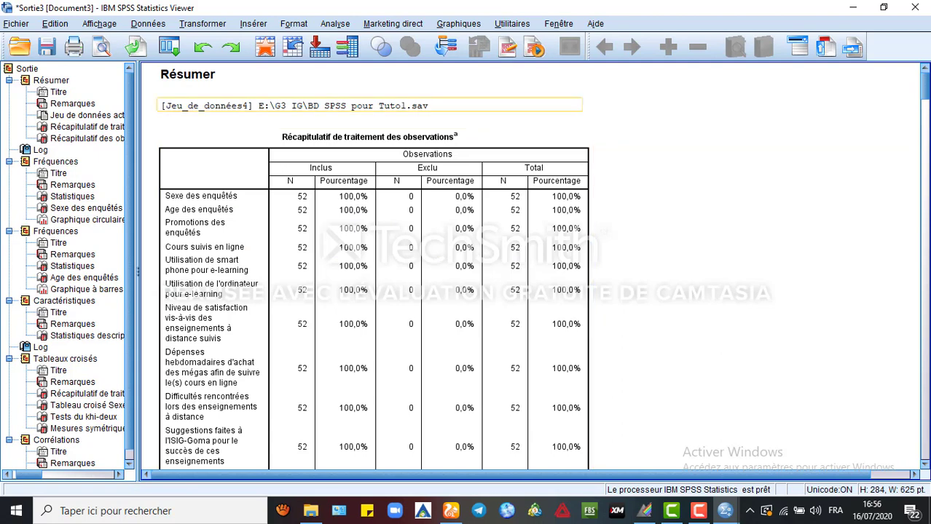
key("Delete")
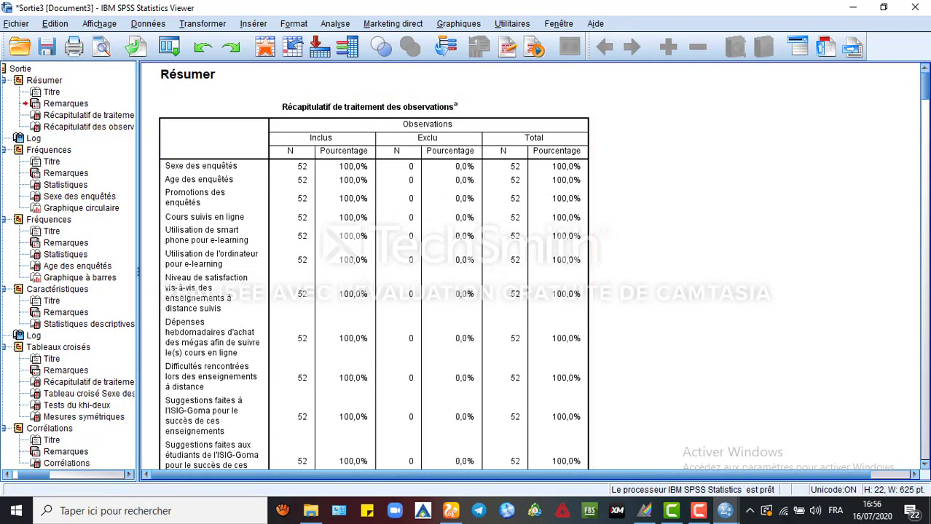
Delete the FREQUENCIES syntax log for Q.1 between the Récapitulatif des observations table and Fréquences, and review the observations table.
scroll(539, 266, "down", 10)
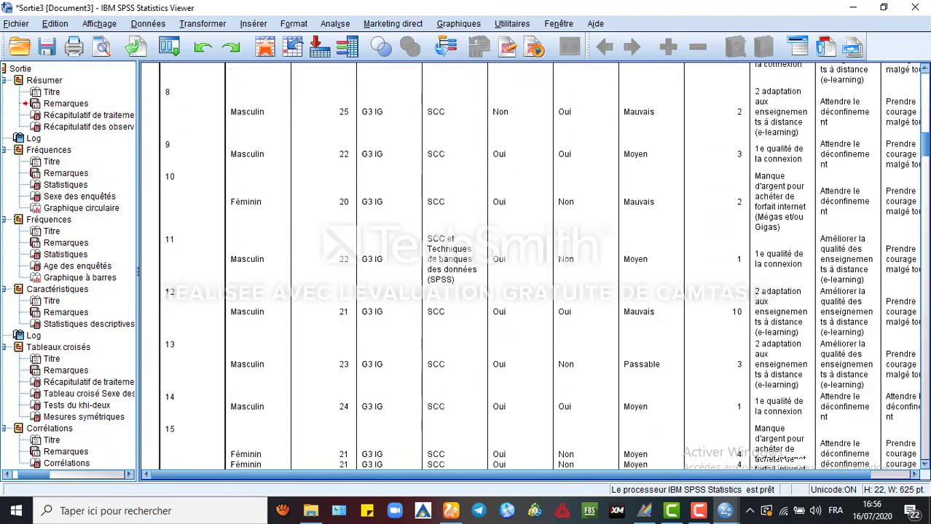
scroll(539, 265, "down", 15)
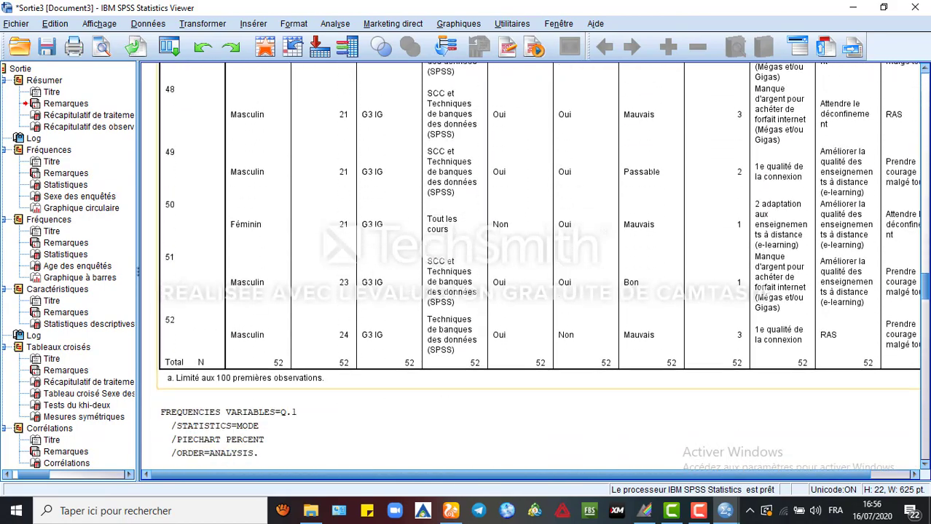
scroll(539, 266, "down", 3)
left_click(218, 287)
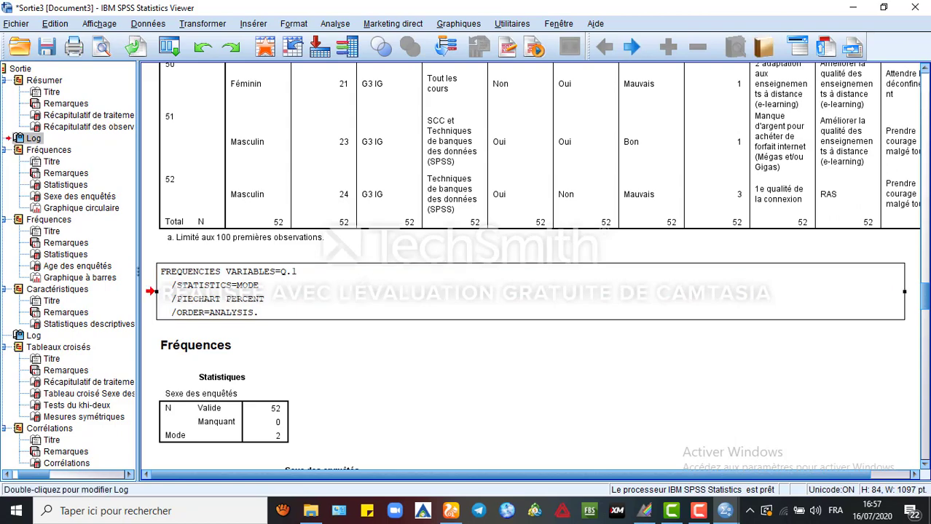
left_click(89, 126)
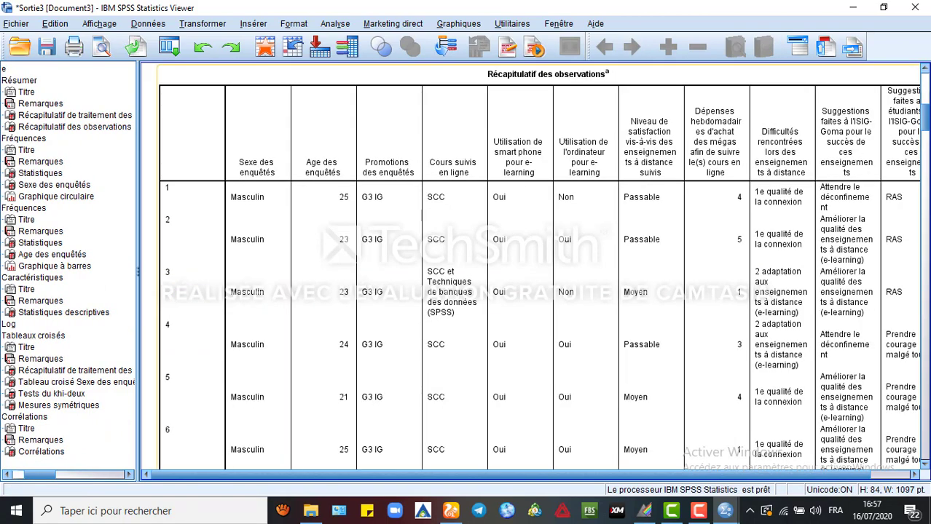
scroll(539, 265, "down", 12)
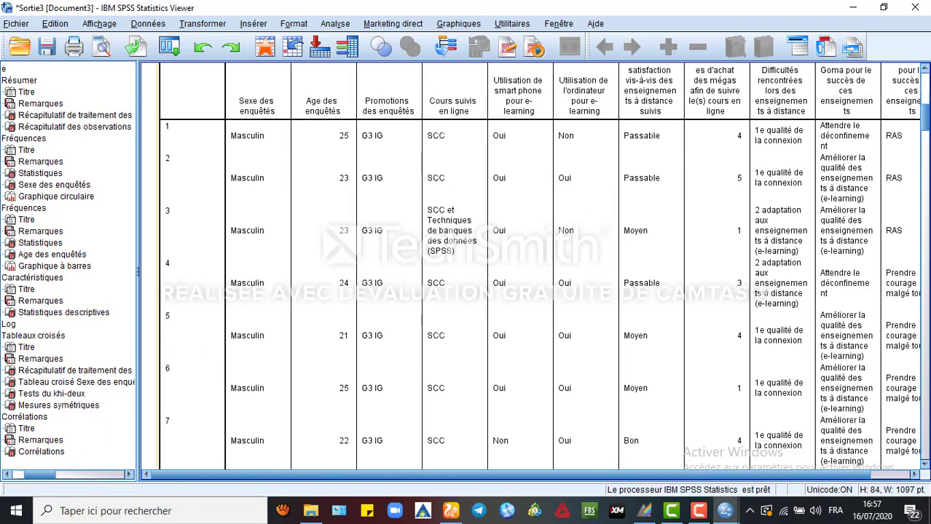
scroll(532, 265, "down", 6)
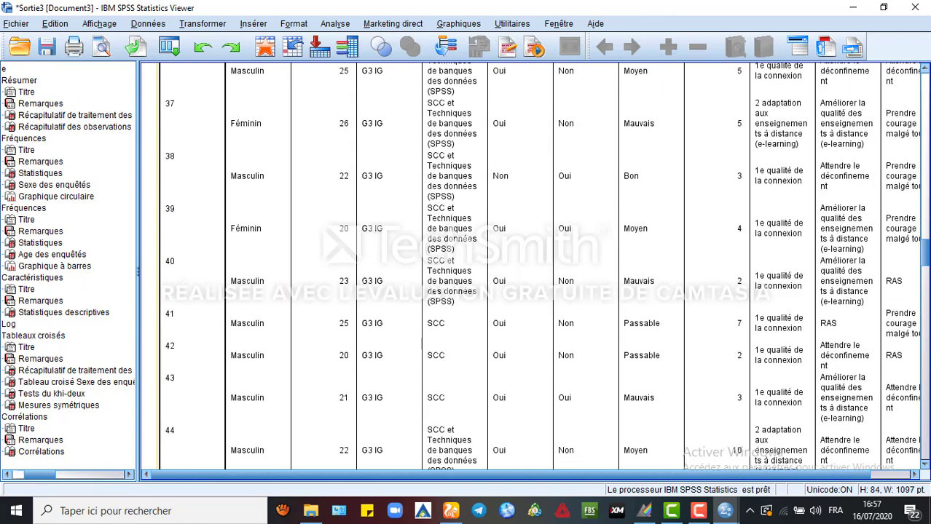